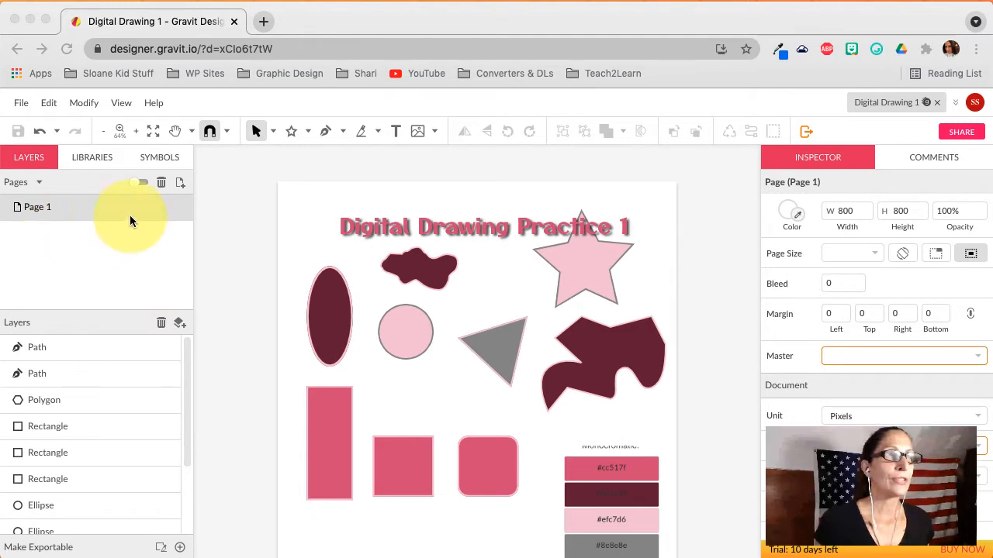
Add a second page and draw a wide ellipse about 641 × 279 px, placing it at about X 79.5, Y 77.
{"action": "left_click", "coordinate": [180, 184]}
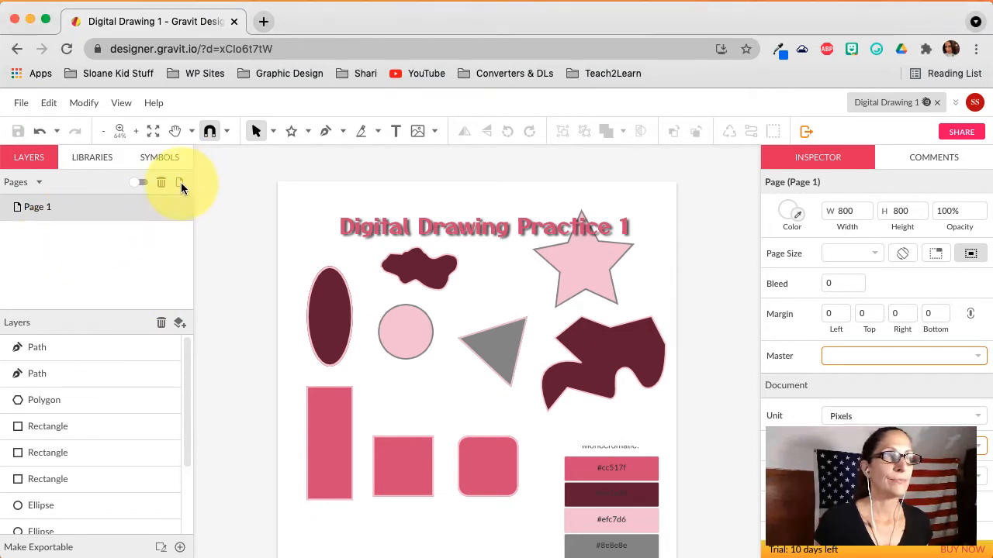
{"action": "left_click", "coordinate": [181, 182]}
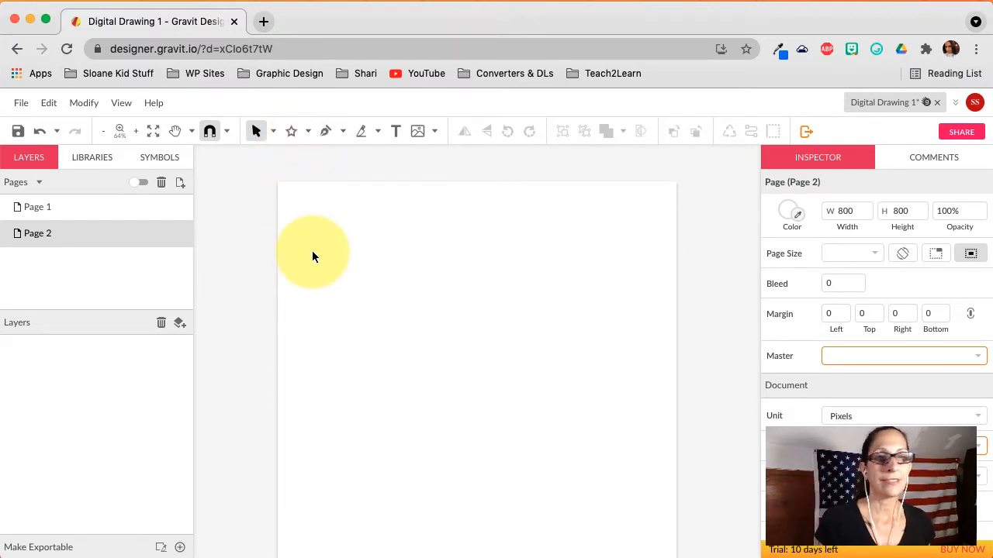
{"action": "key", "text": "e"}
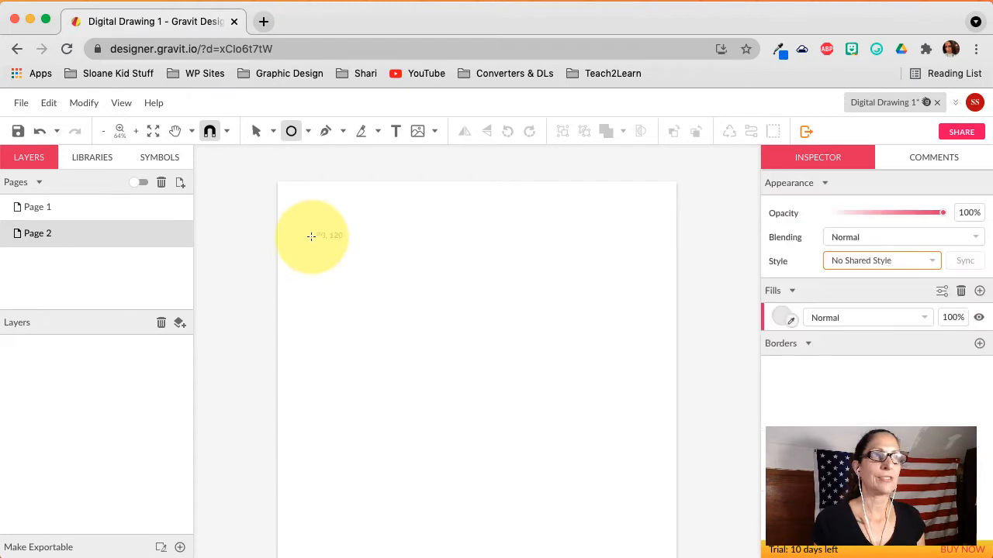
{"action": "left_click_drag", "start_coordinate": [320, 241], "coordinate": [641, 378]}
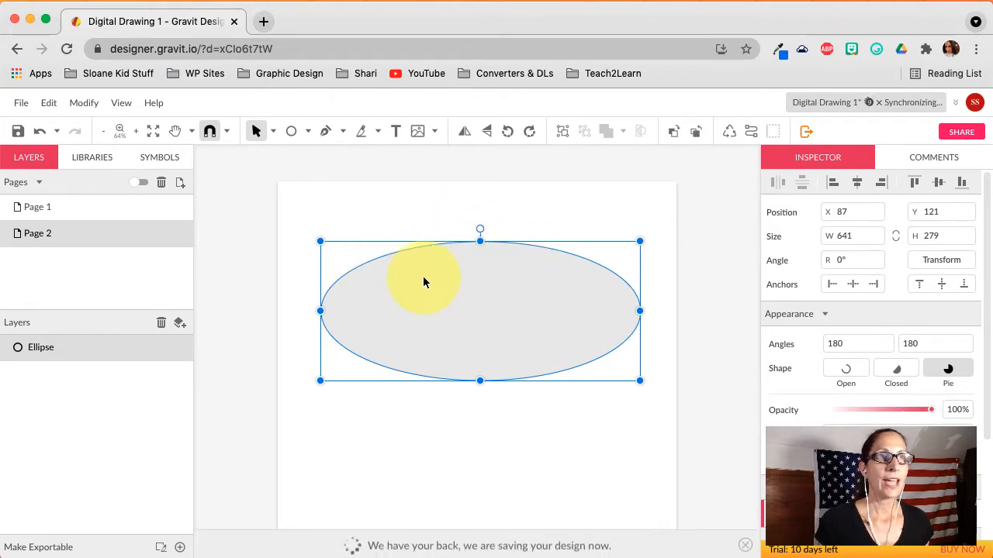
{"action": "left_click_drag", "start_coordinate": [472, 311], "coordinate": [468, 291]}
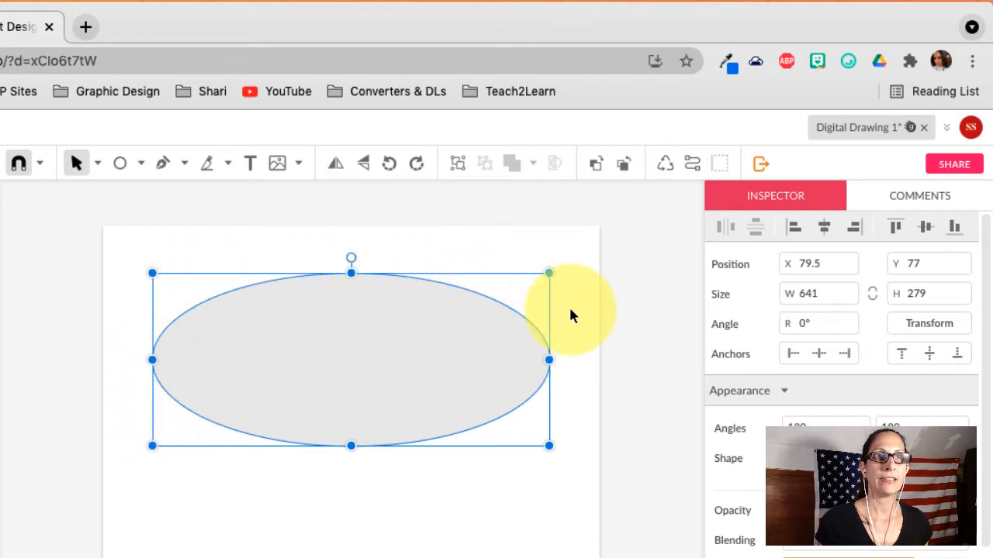
Convert the ellipse to a path and add the text "Digital Drawing Practice 2" along its upper edge.
{"action": "left_click", "coordinate": [691, 173]}
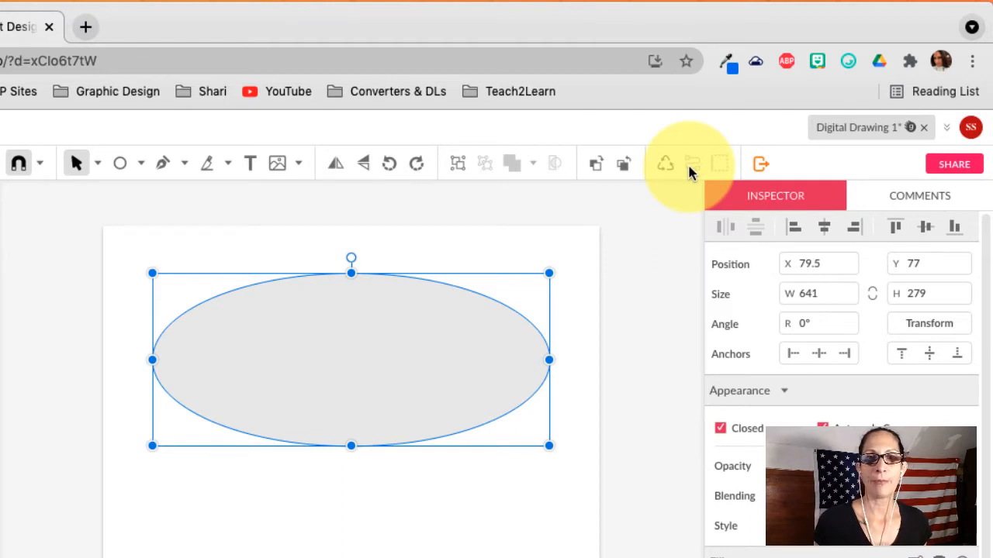
{"action": "left_click", "coordinate": [445, 262]}
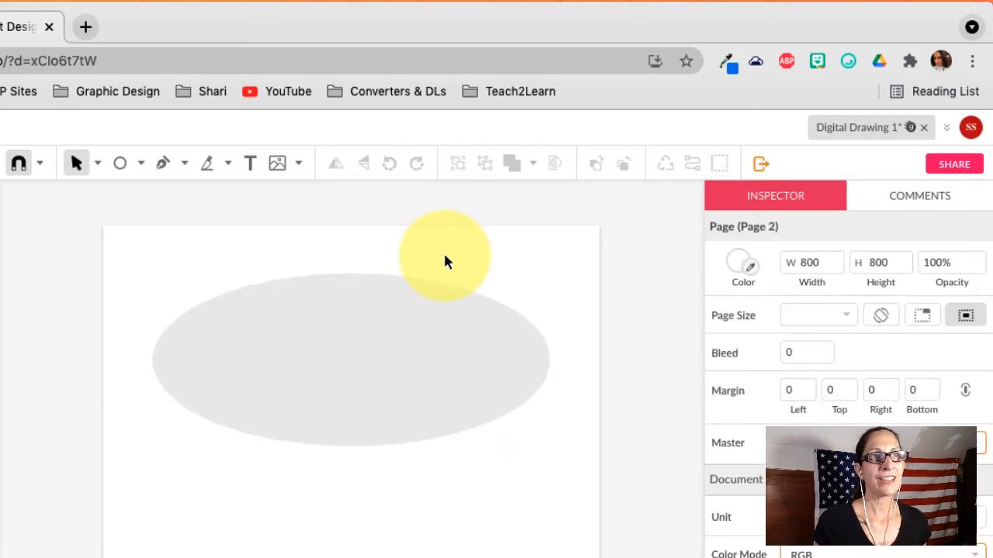
{"action": "left_click", "coordinate": [260, 332]}
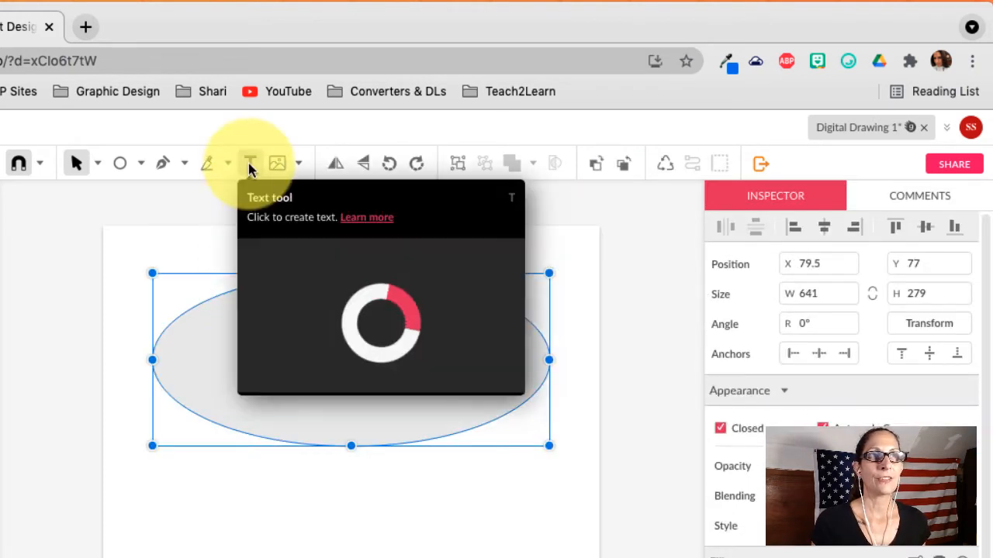
{"action": "left_click", "coordinate": [248, 163]}
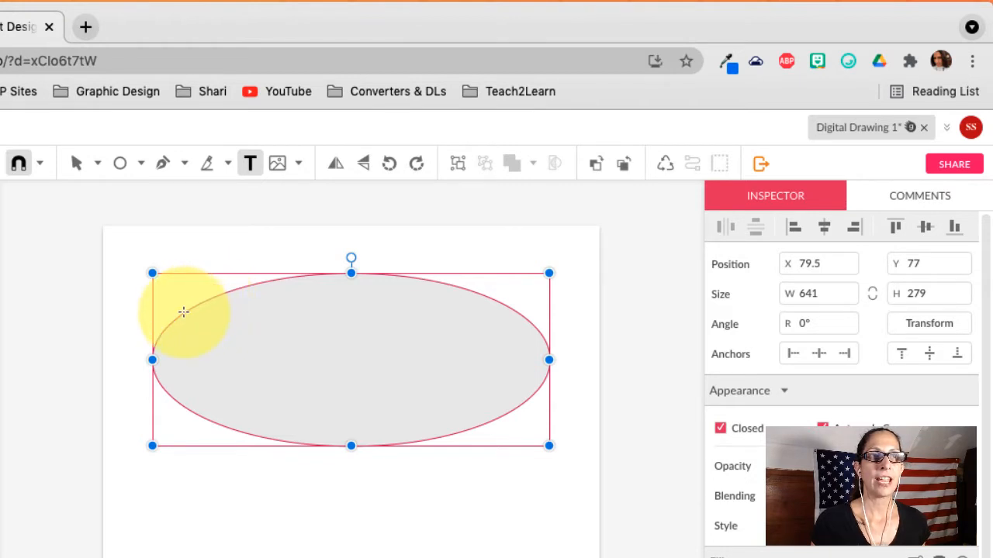
{"action": "left_click", "coordinate": [183, 312]}
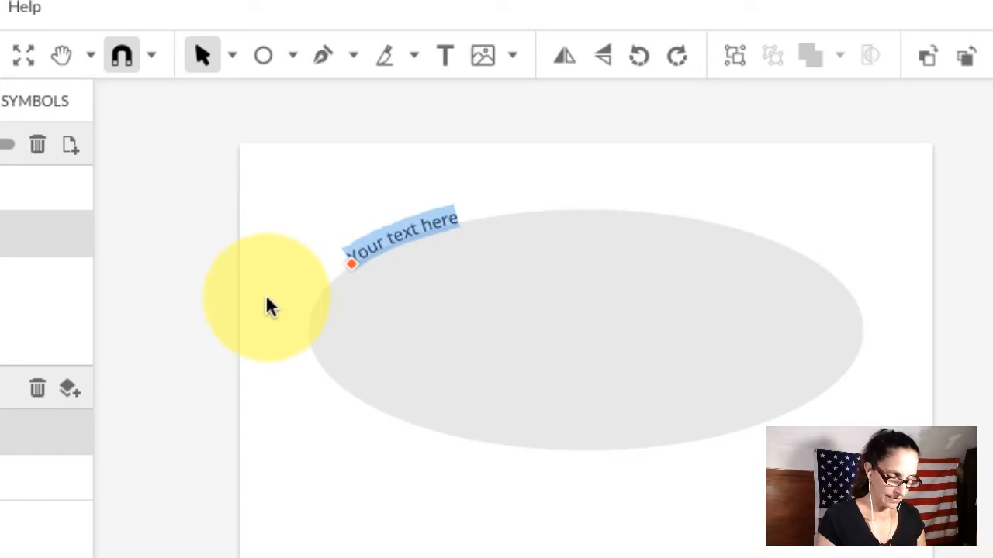
{"action": "type", "text": "Digital Drawing Practice 2"}
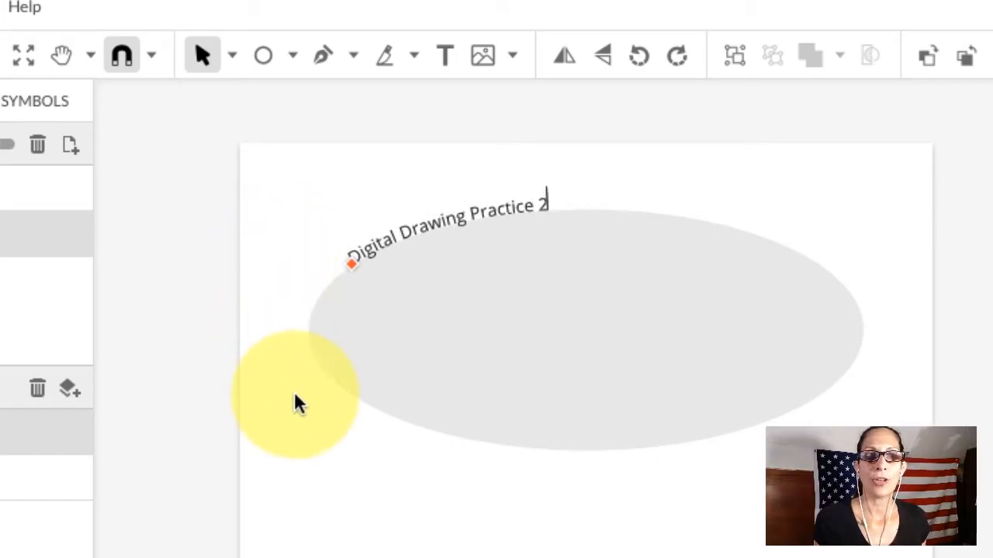
{"action": "key", "text": "Escape"}
Draw a circle about 260 px in diameter below the ellipse and convert it to a path.
{"action": "scroll", "coordinate": [549, 547], "scroll_direction": "down", "scroll_amount": 5}
{"action": "scroll", "coordinate": [550, 547], "scroll_direction": "up", "scroll_amount": 5}
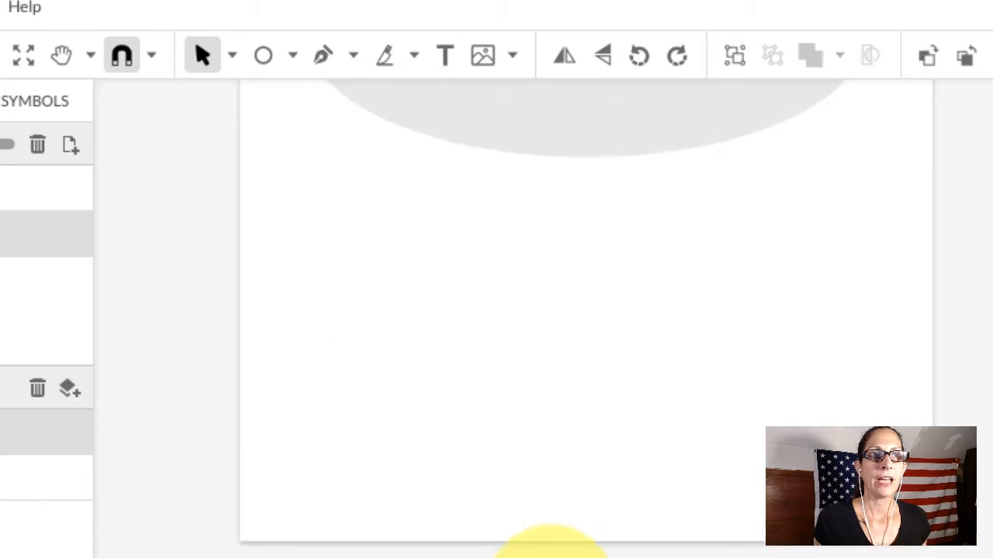
{"action": "scroll", "coordinate": [552, 552], "scroll_direction": "down", "scroll_amount": 1}
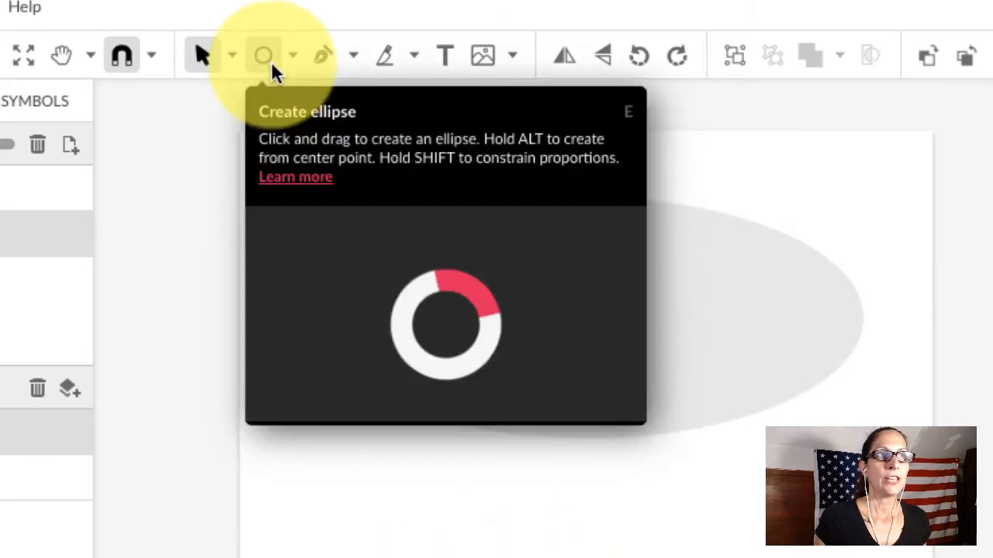
{"action": "left_click", "coordinate": [268, 62]}
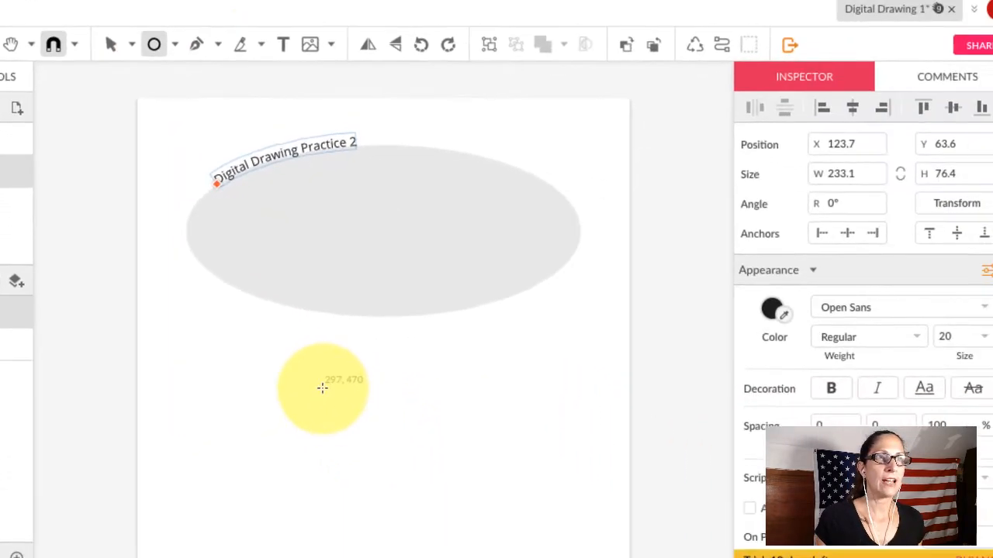
{"action": "left_click_drag", "start_coordinate": [321, 387], "coordinate": [465, 534]}
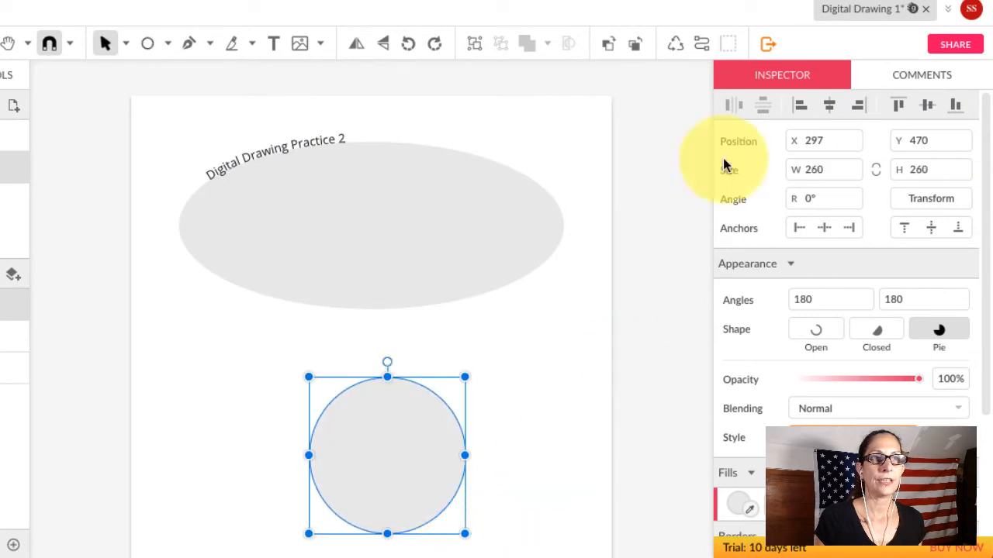
{"action": "left_click", "coordinate": [696, 46]}
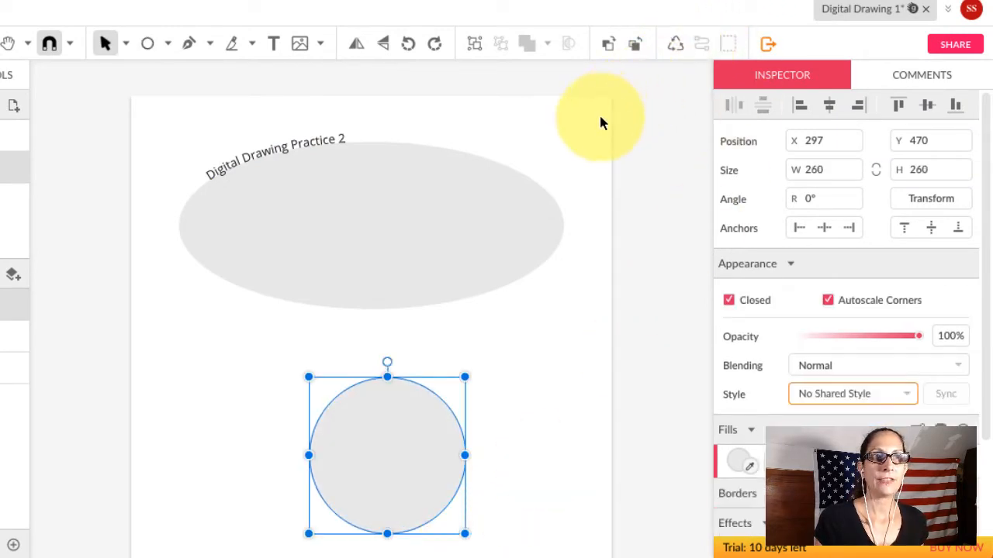
Attach a text with the default wording to the circle's upper edge.
{"action": "left_click", "coordinate": [273, 44]}
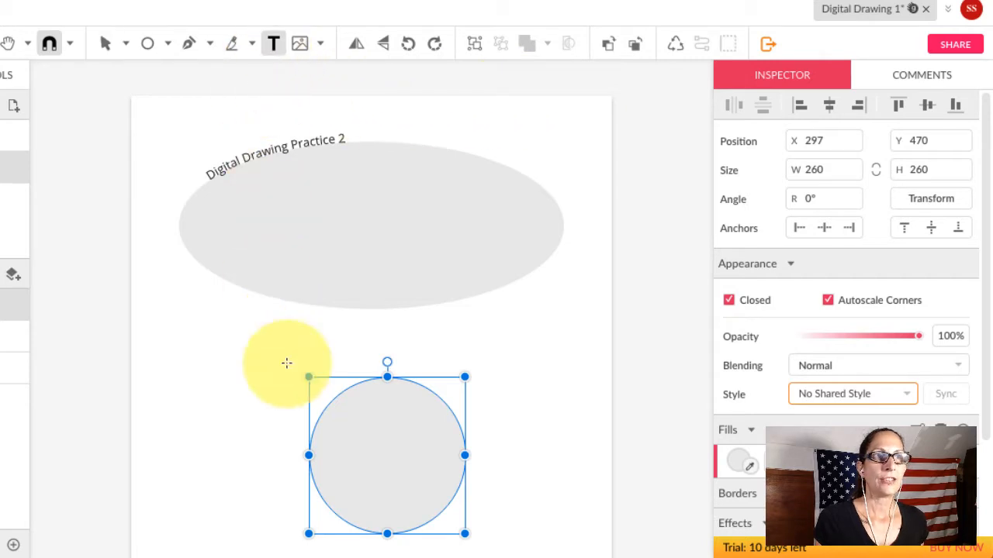
{"action": "left_click", "coordinate": [323, 407]}
{"action": "key", "text": "Escape"}
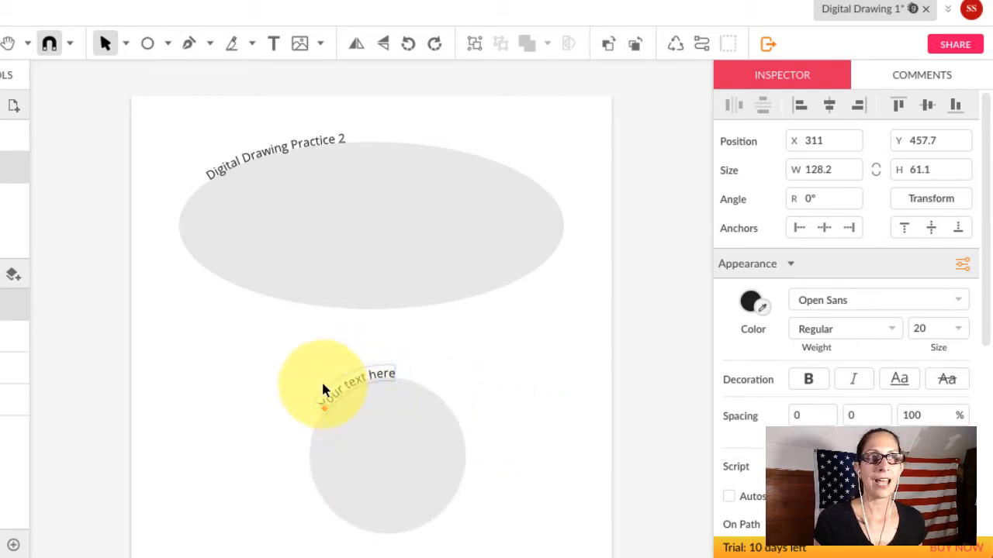
Set the font of the "Digital Drawing Practice 2" text to Permanent Marker.
{"action": "left_click", "coordinate": [228, 168]}
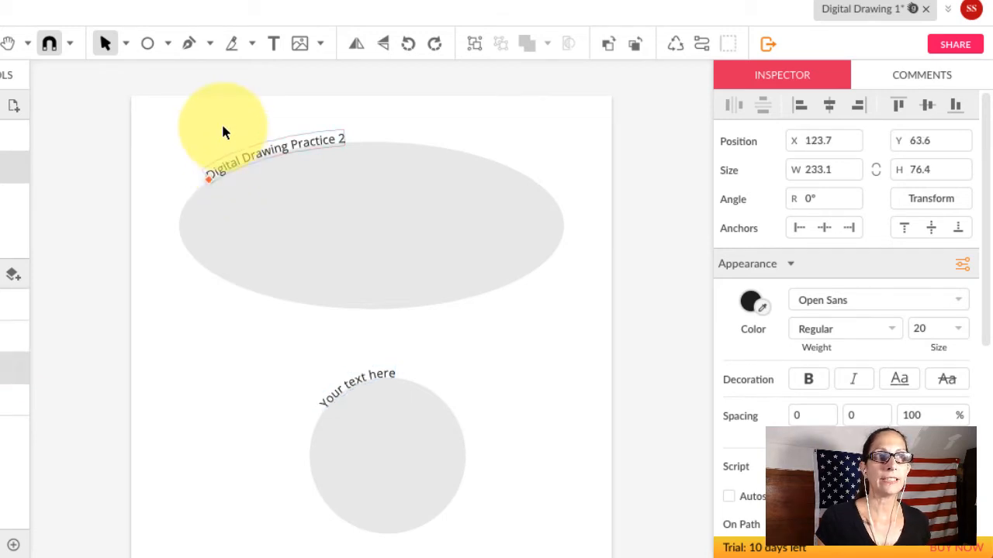
{"action": "left_click", "coordinate": [223, 132]}
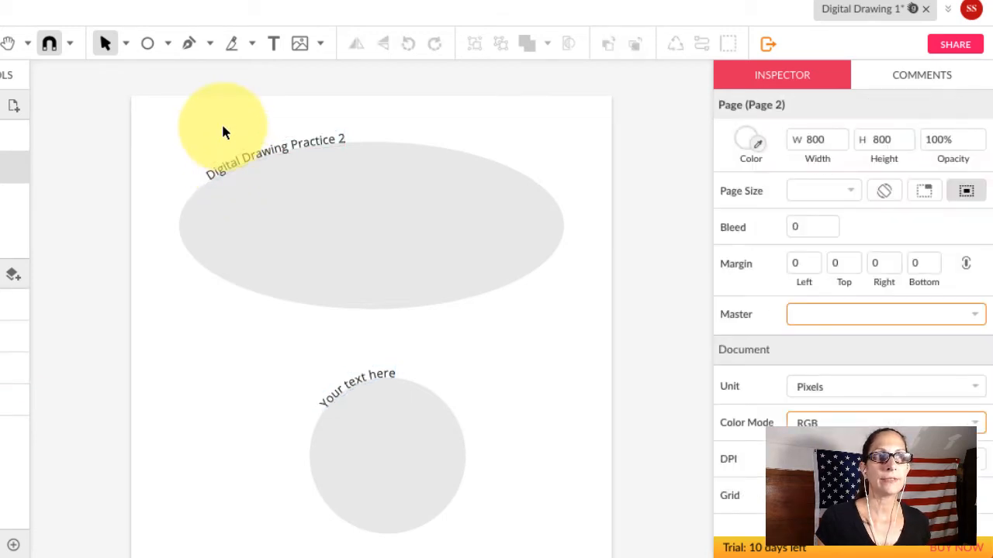
{"action": "left_click", "coordinate": [240, 168]}
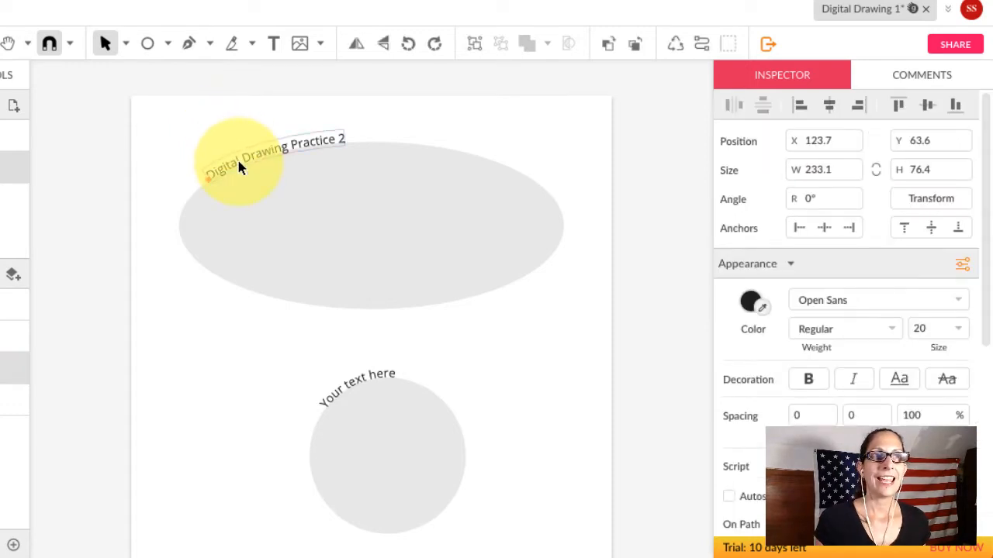
{"action": "double_click", "coordinate": [237, 158]}
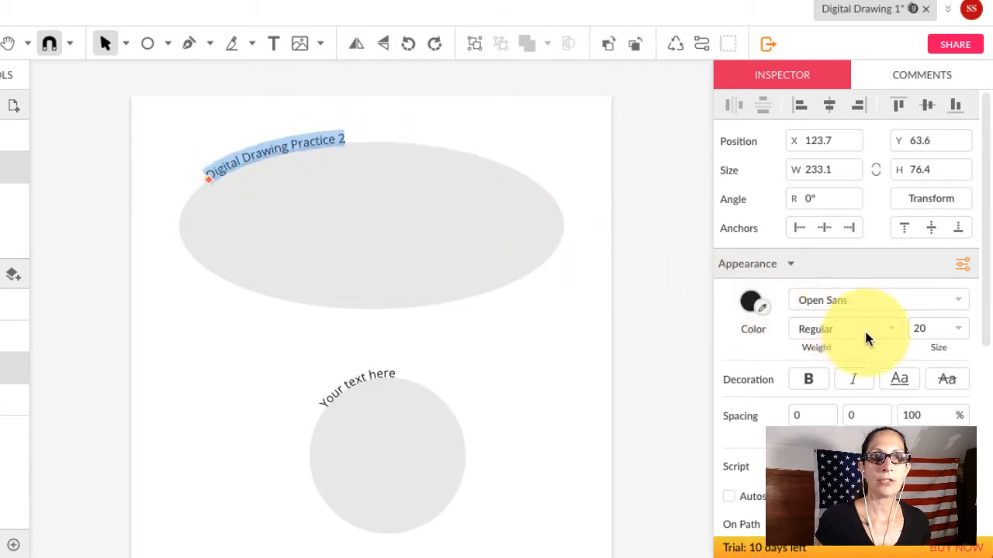
{"action": "left_click", "coordinate": [913, 302]}
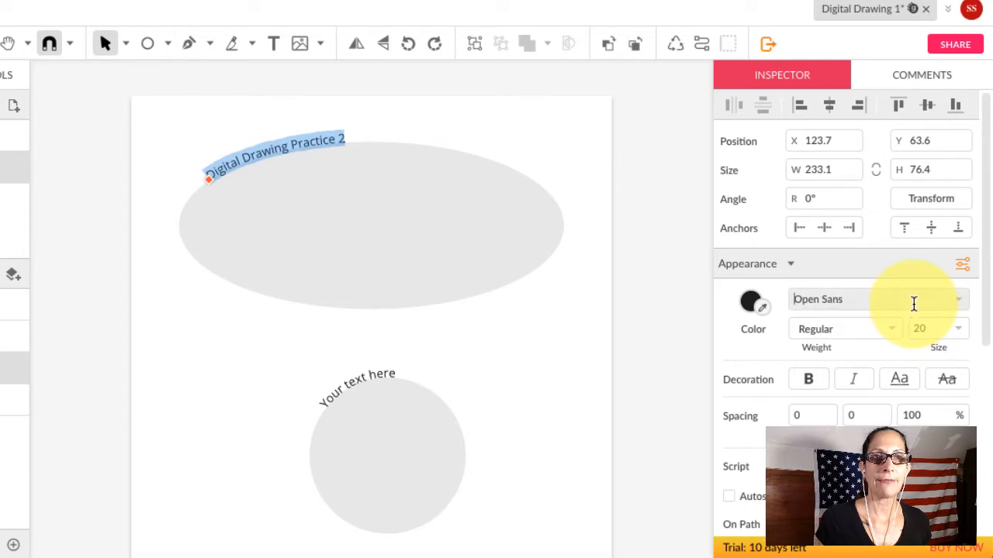
{"action": "left_click", "coordinate": [960, 300]}
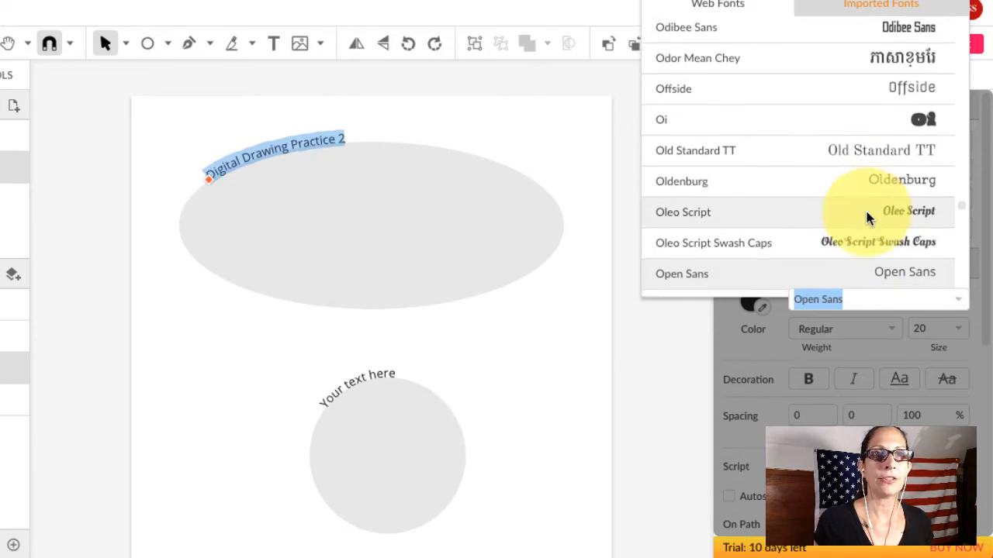
{"action": "scroll", "coordinate": [865, 208], "scroll_direction": "down", "scroll_amount": 10}
{"action": "scroll", "coordinate": [865, 212], "scroll_direction": "down", "scroll_amount": 1}
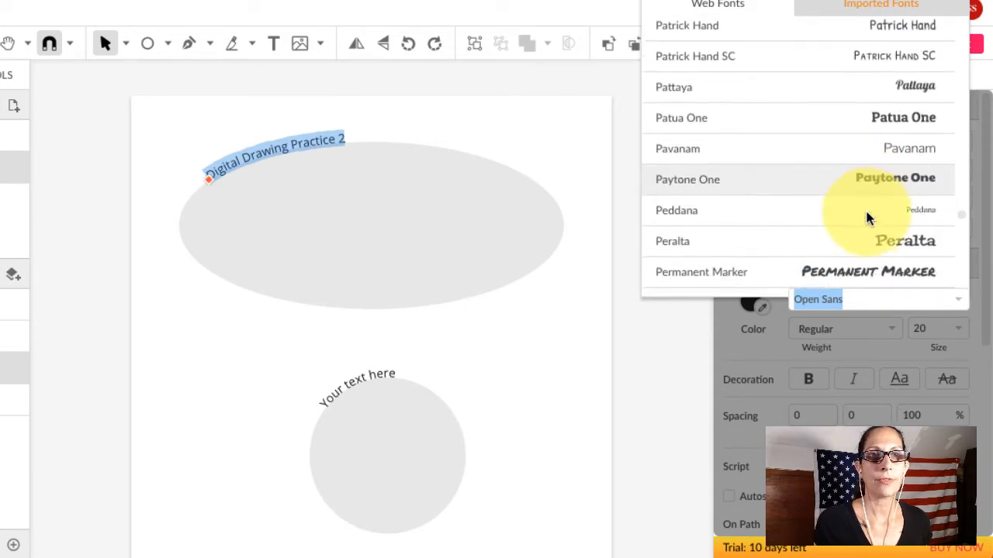
{"action": "left_click", "coordinate": [863, 265]}
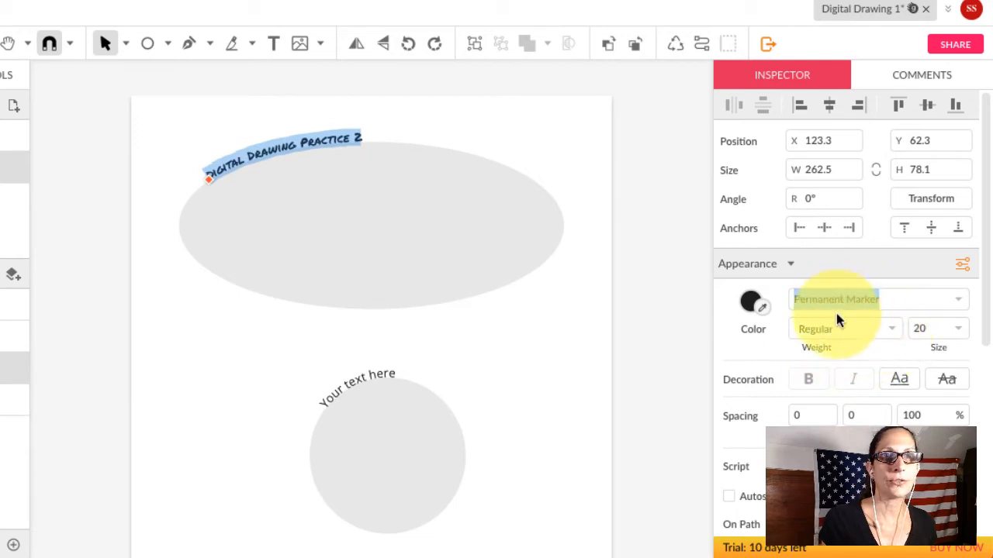
Set the title's font size to 35 and slide it along the ellipse so it sits centered over the top.
{"action": "left_click", "coordinate": [947, 327]}
{"action": "left_click_drag", "start_coordinate": [947, 327], "coordinate": [949, 317]}
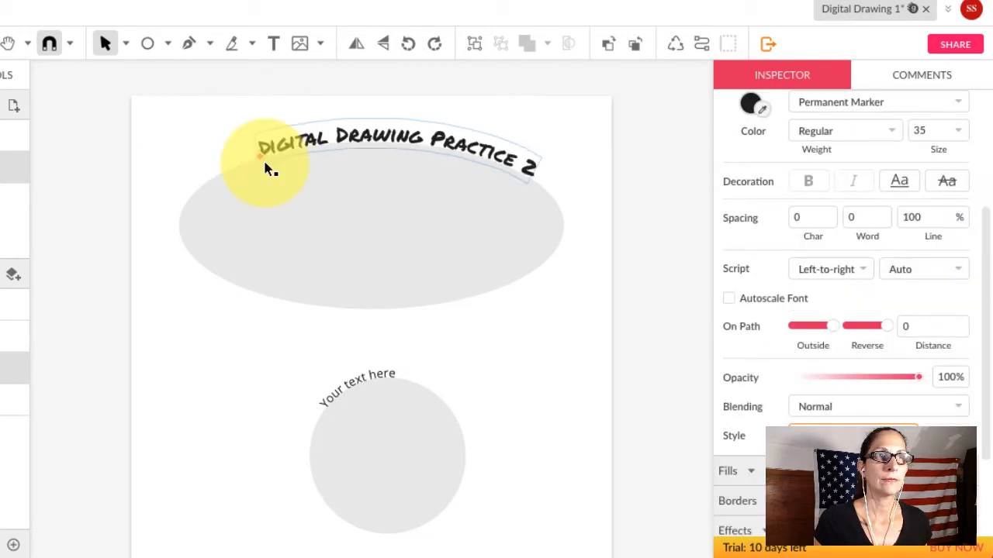
{"action": "mouse_move", "coordinate": [265, 164]}
{"action": "left_mouse_down"}
{"action": "mouse_move", "coordinate": [225, 166]}
{"action": "mouse_move", "coordinate": [223, 185]}
{"action": "left_mouse_up"}
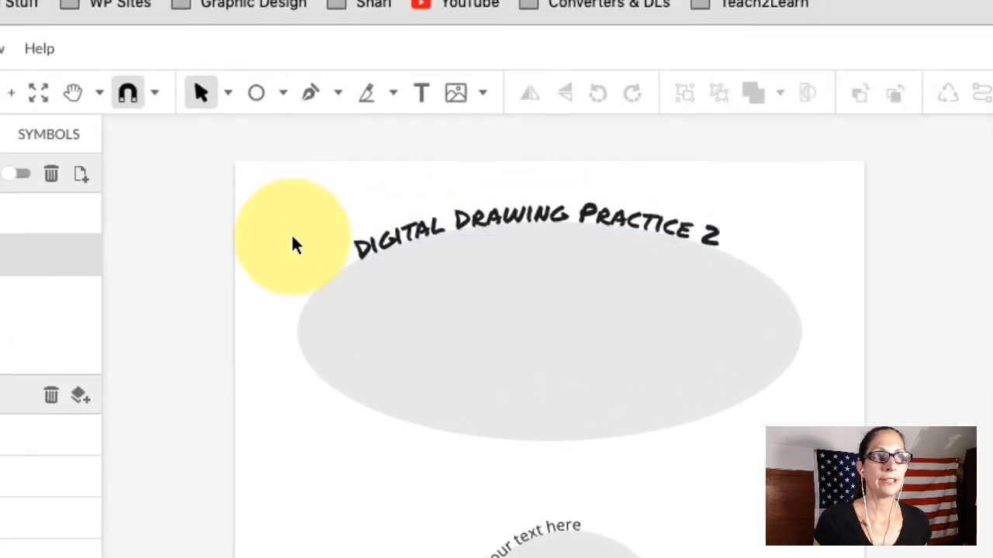
{"action": "left_click", "coordinate": [358, 248]}
{"action": "mouse_move", "coordinate": [366, 250]}
{"action": "left_mouse_down"}
{"action": "mouse_move", "coordinate": [388, 244]}
{"action": "mouse_move", "coordinate": [461, 264]}
{"action": "mouse_move", "coordinate": [394, 252]}
{"action": "mouse_move", "coordinate": [406, 252]}
{"action": "left_mouse_up"}
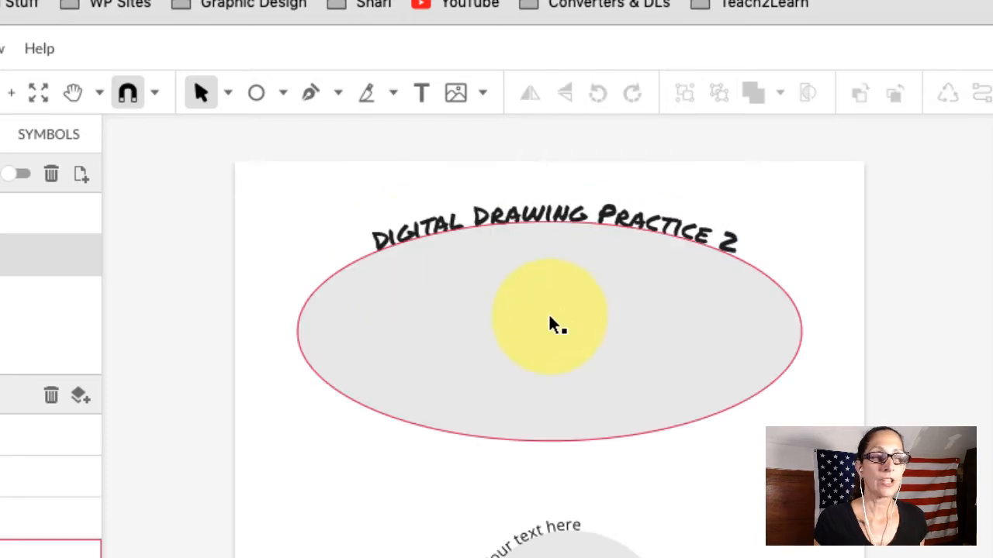
Hide the fill of the ellipse beneath the curved title and deselect it.
{"action": "left_click_drag", "start_coordinate": [549, 317], "coordinate": [553, 366]}
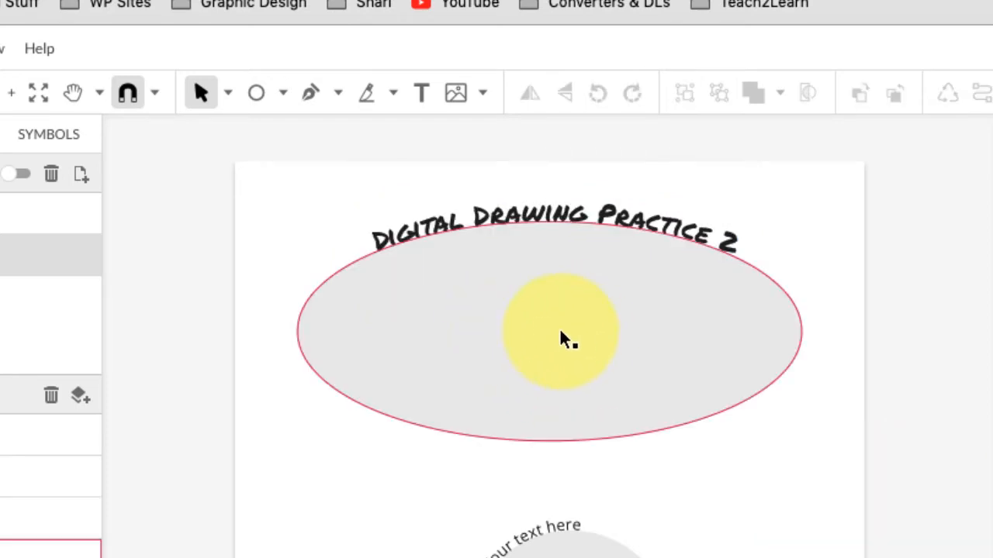
{"action": "left_click", "coordinate": [582, 342]}
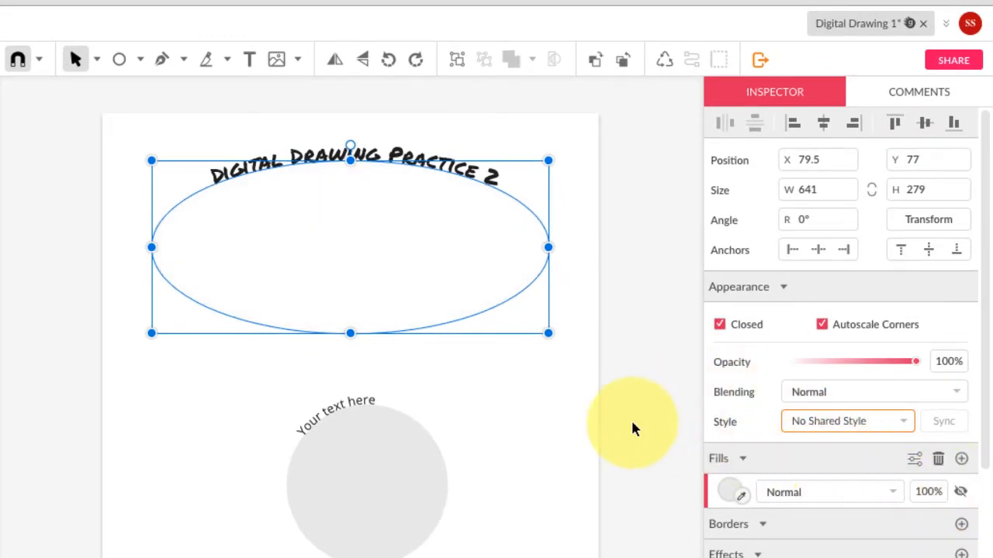
{"action": "left_click", "coordinate": [586, 397]}
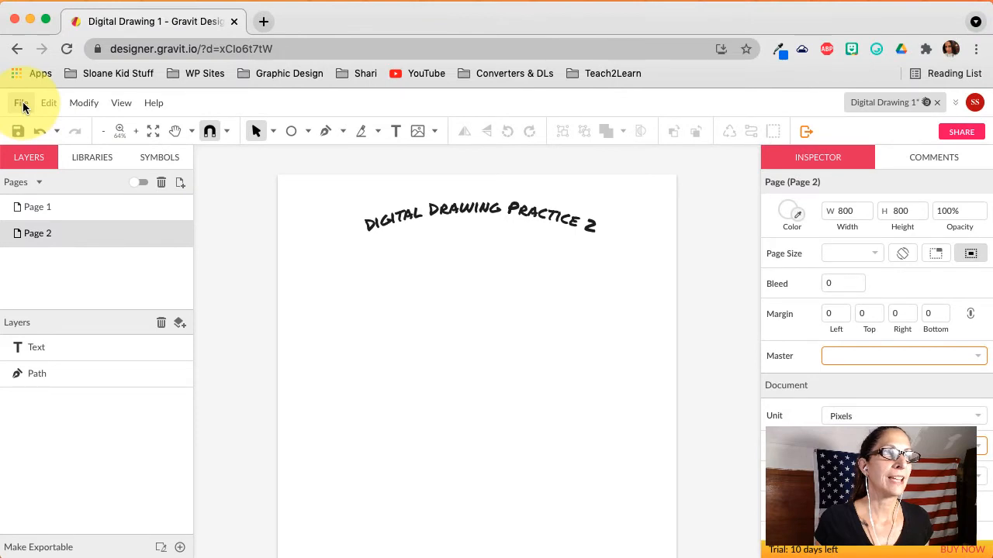
Place the Pantone COTY 2021 palette image from the Personality Poster Project folder onto Page 2.
{"action": "left_click", "coordinate": [21, 103]}
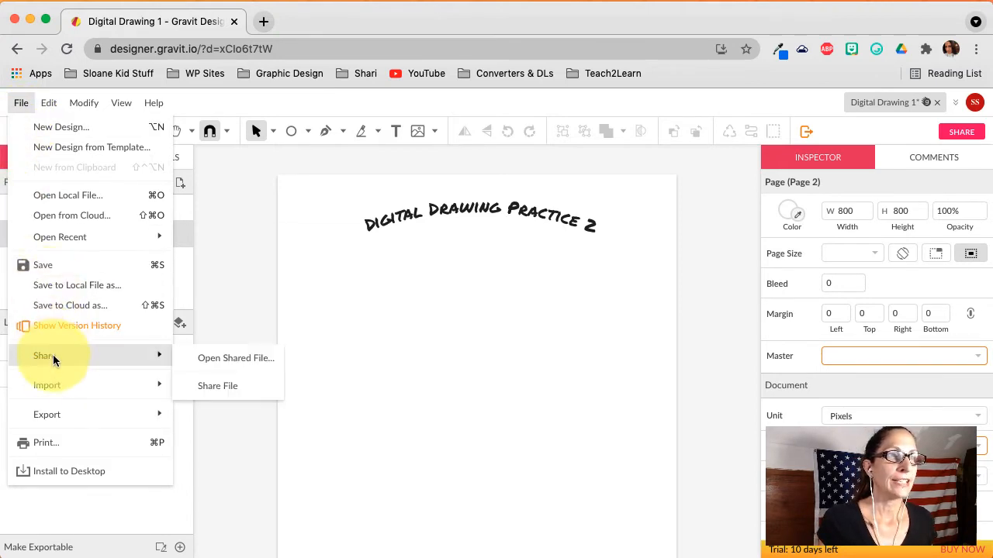
{"action": "mouse_move", "coordinate": [58, 385]}
{"action": "scroll", "coordinate": [347, 358], "scroll_direction": "down", "scroll_amount": 2}
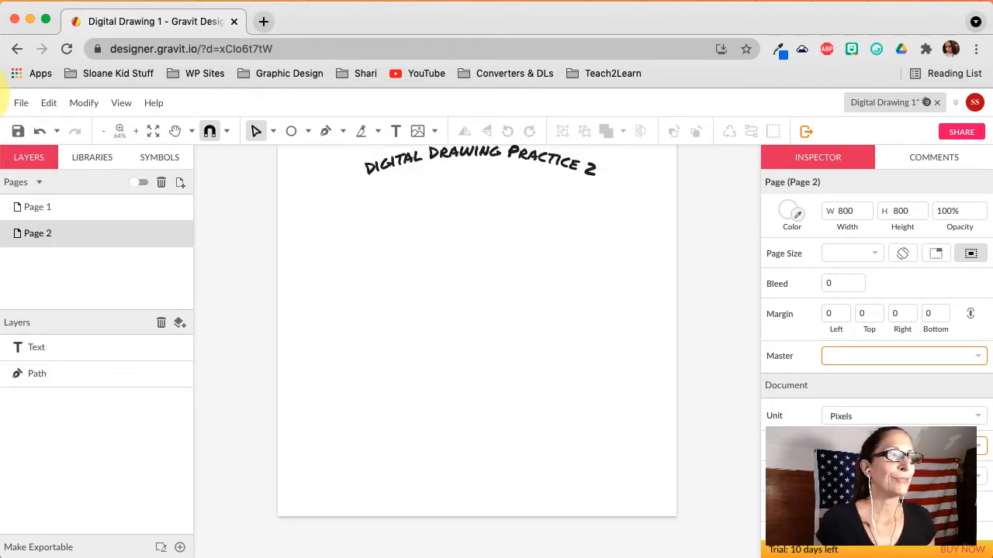
{"action": "left_click", "coordinate": [20, 104]}
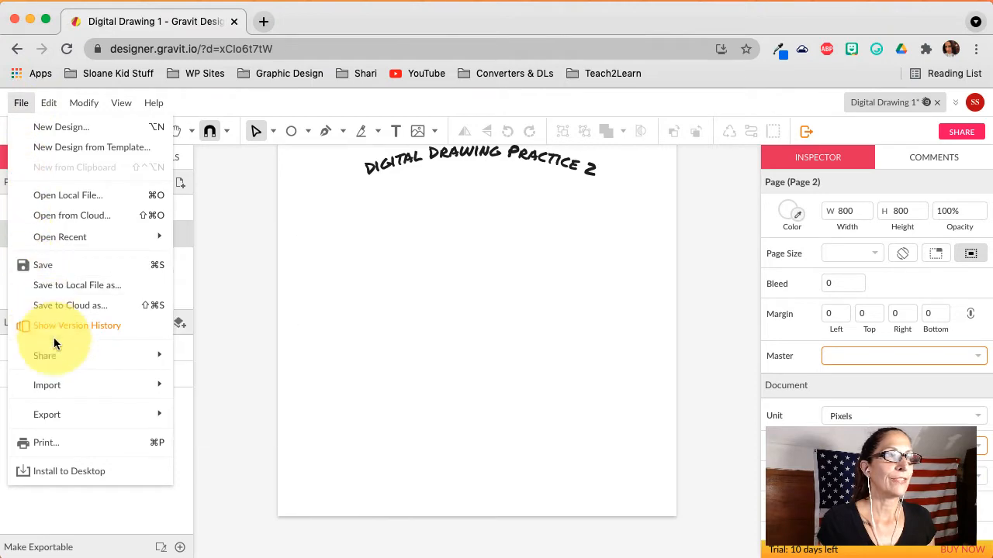
{"action": "mouse_move", "coordinate": [73, 384]}
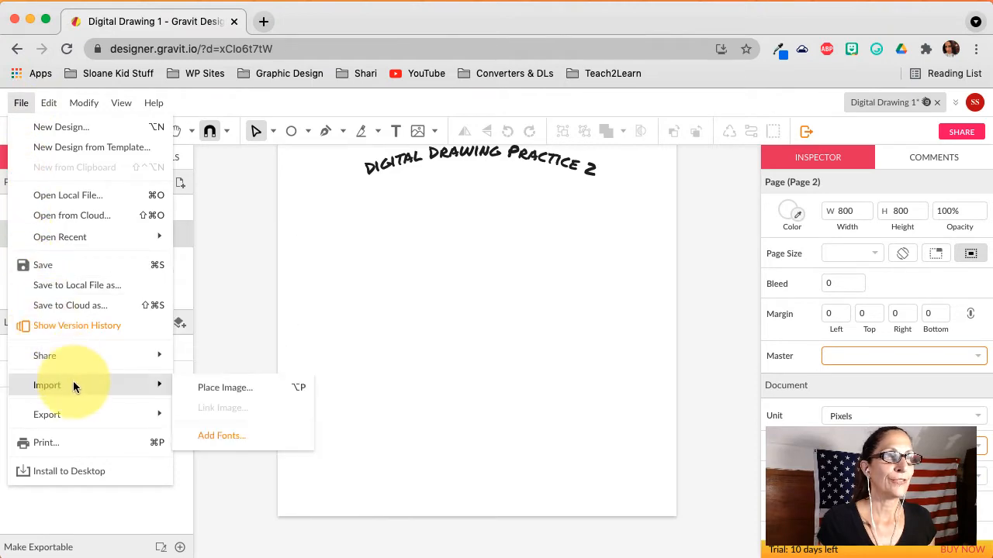
{"action": "left_click", "coordinate": [213, 387]}
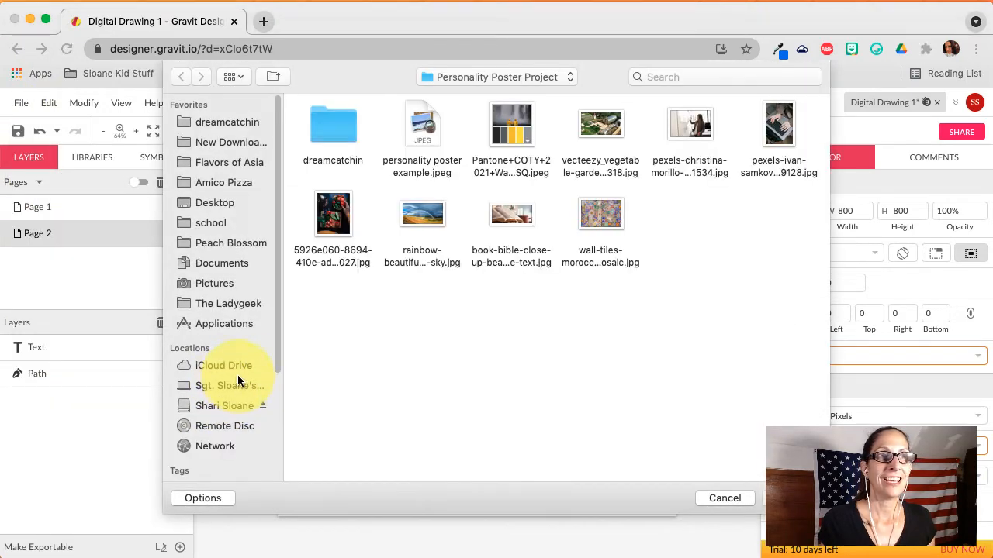
{"action": "left_click", "coordinate": [512, 128]}
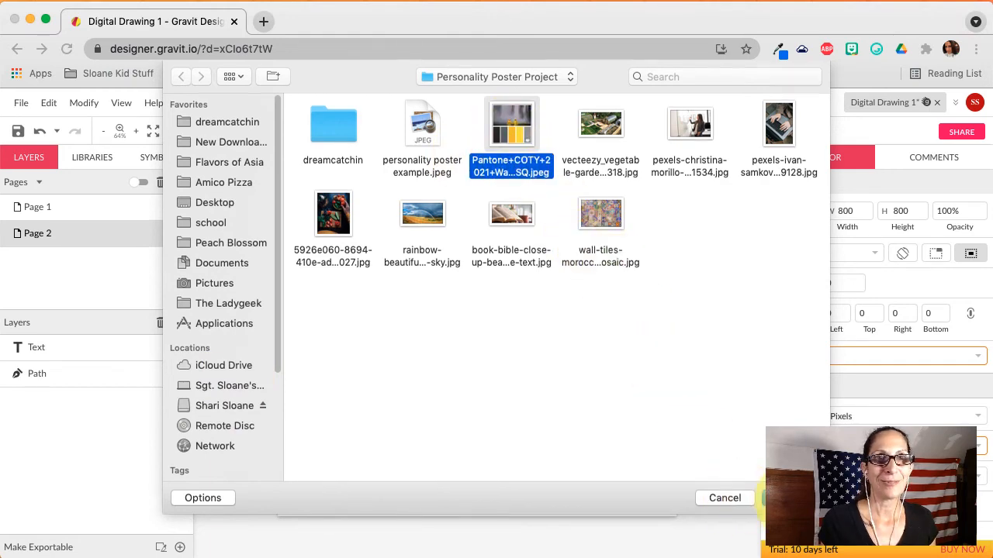
{"action": "left_click", "coordinate": [789, 499]}
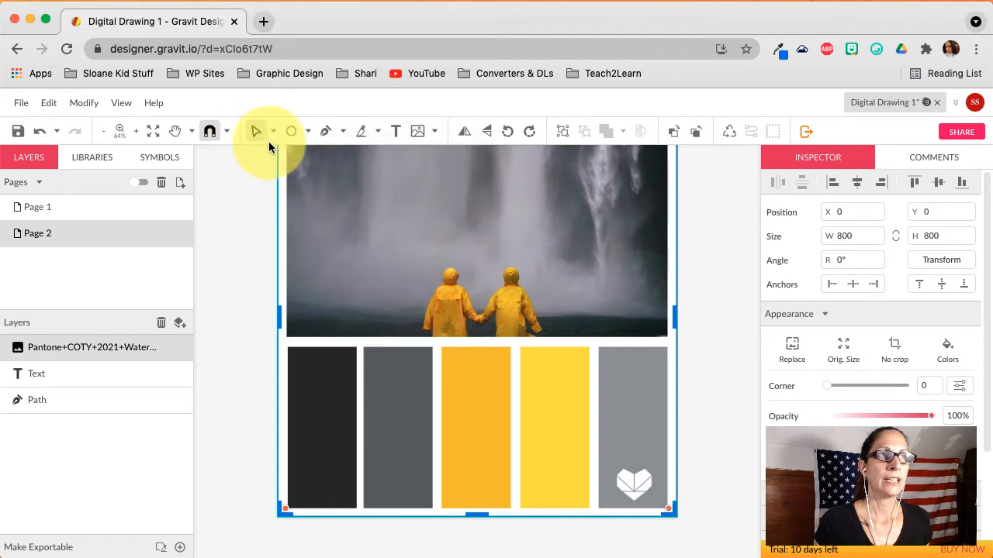
Scale the imported palette image down to about 261 × 261 px and move it to the page's lower-right area.
{"action": "left_click", "coordinate": [275, 134]}
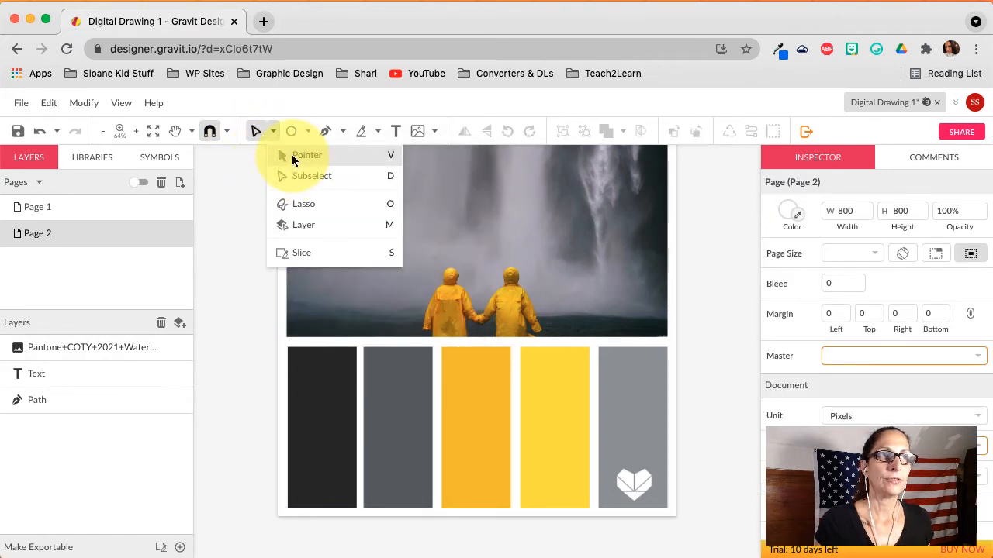
{"action": "left_click", "coordinate": [293, 159]}
{"action": "left_click", "coordinate": [397, 278]}
{"action": "left_click_drag", "start_coordinate": [398, 277], "coordinate": [418, 290]}
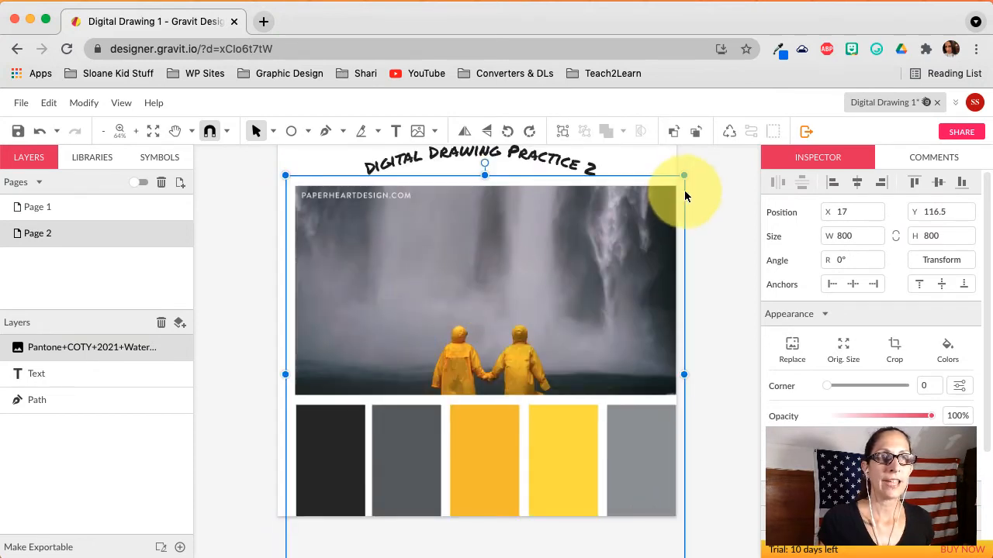
{"action": "left_click_drag", "start_coordinate": [684, 177], "coordinate": [481, 401]}
{"action": "left_click_drag", "start_coordinate": [388, 463], "coordinate": [552, 320]}
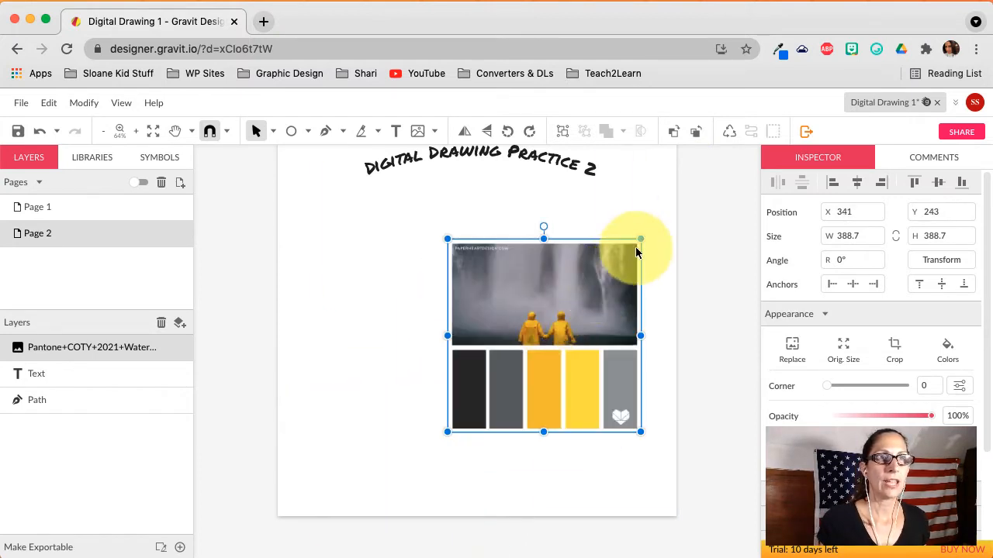
{"action": "left_click_drag", "start_coordinate": [641, 238], "coordinate": [578, 318]}
{"action": "left_click_drag", "start_coordinate": [521, 372], "coordinate": [584, 435]}
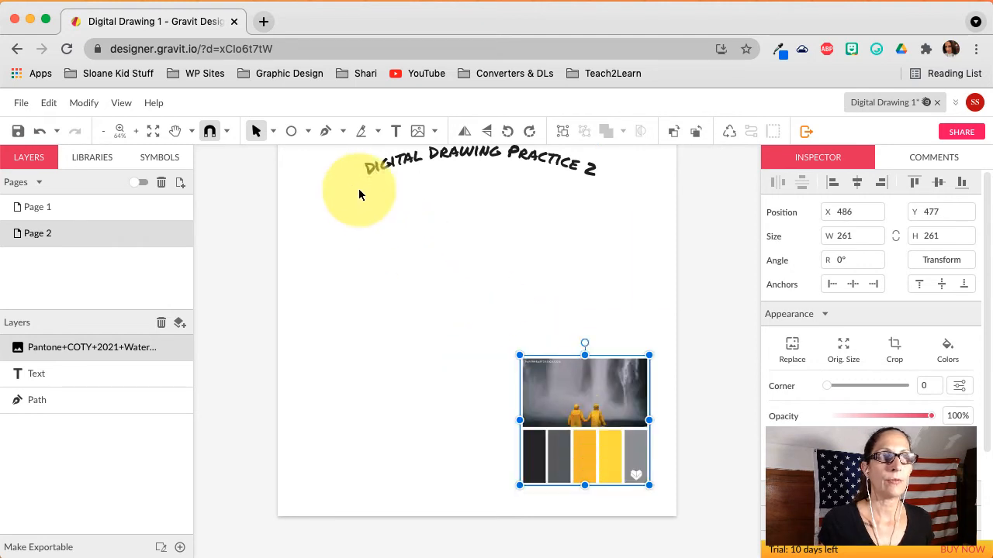
Crop the waterfall photo off the palette image with Subselect, keeping only the row of five colour swatches.
{"action": "left_click", "coordinate": [274, 132]}
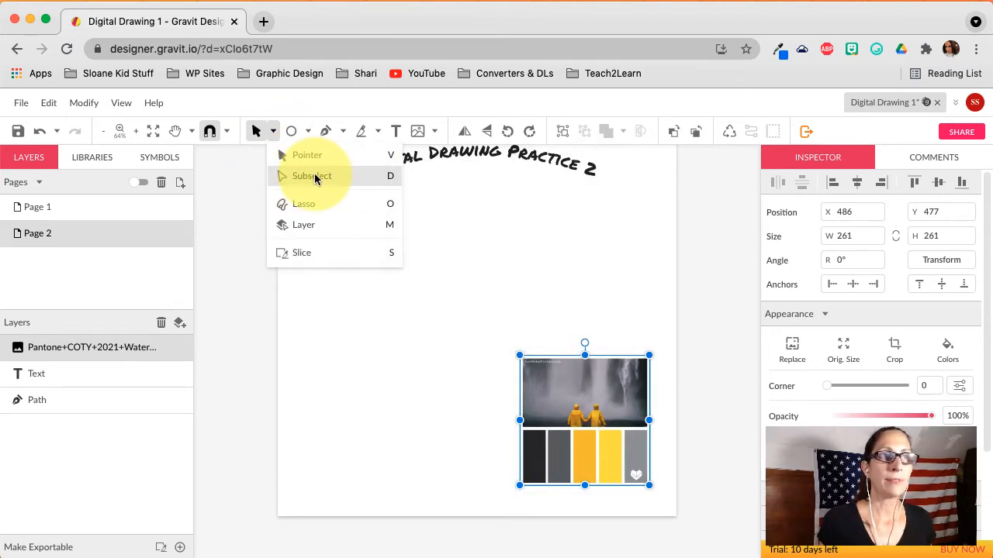
{"action": "left_click", "coordinate": [313, 176]}
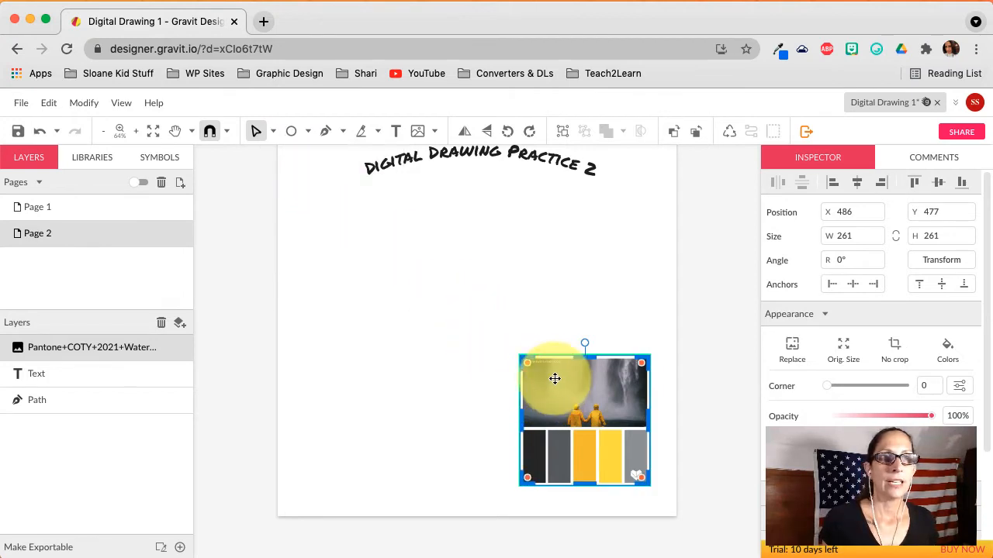
{"action": "left_click_drag", "start_coordinate": [586, 356], "coordinate": [571, 458]}
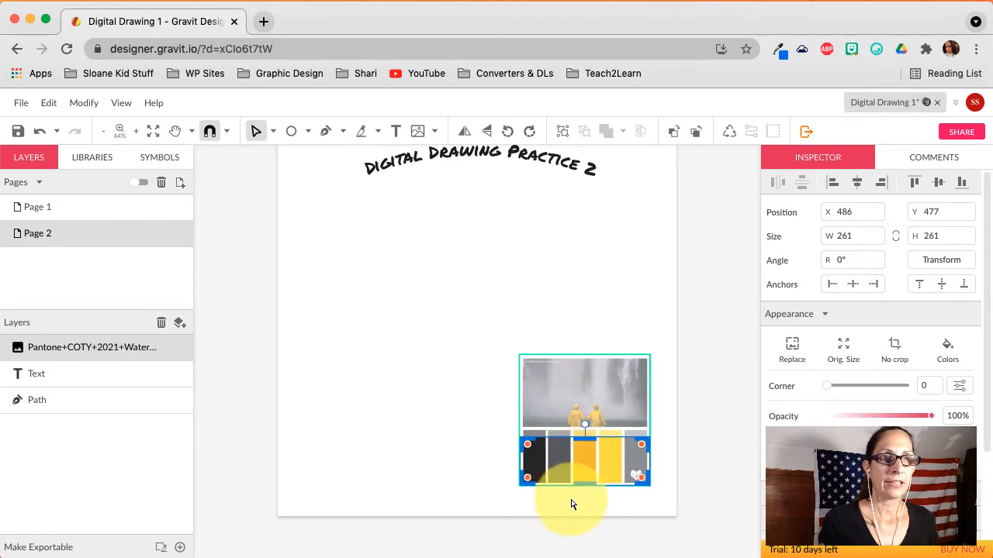
{"action": "left_click", "coordinate": [571, 508]}
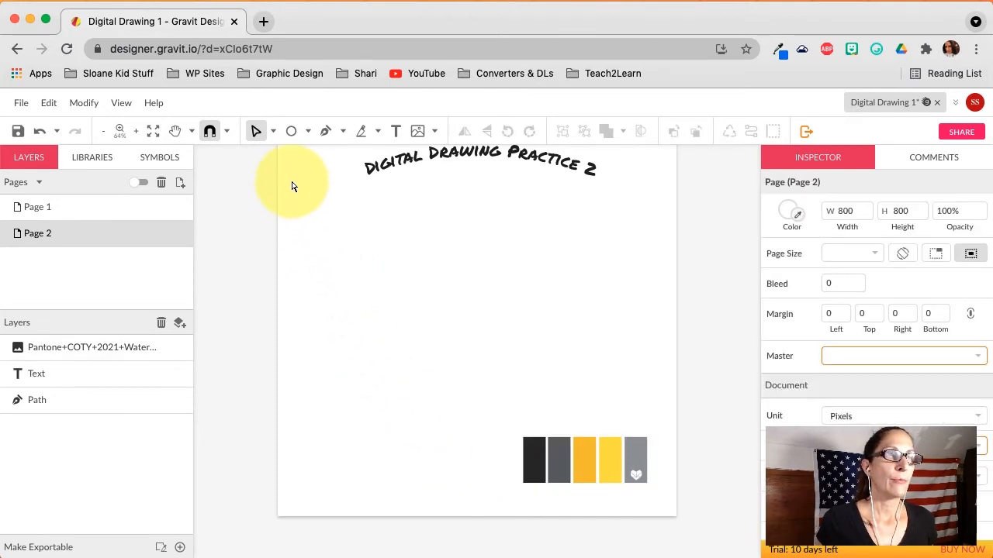
Move the cropped swatch strip closer to the page's lower-right corner with the Pointer tool and deselect it.
{"action": "left_click", "coordinate": [273, 132]}
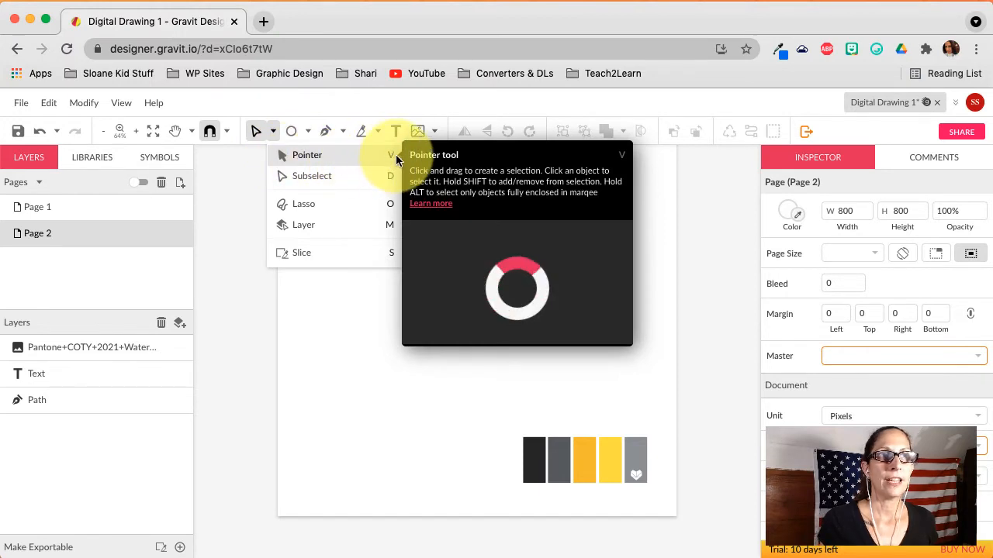
{"action": "left_click", "coordinate": [355, 158]}
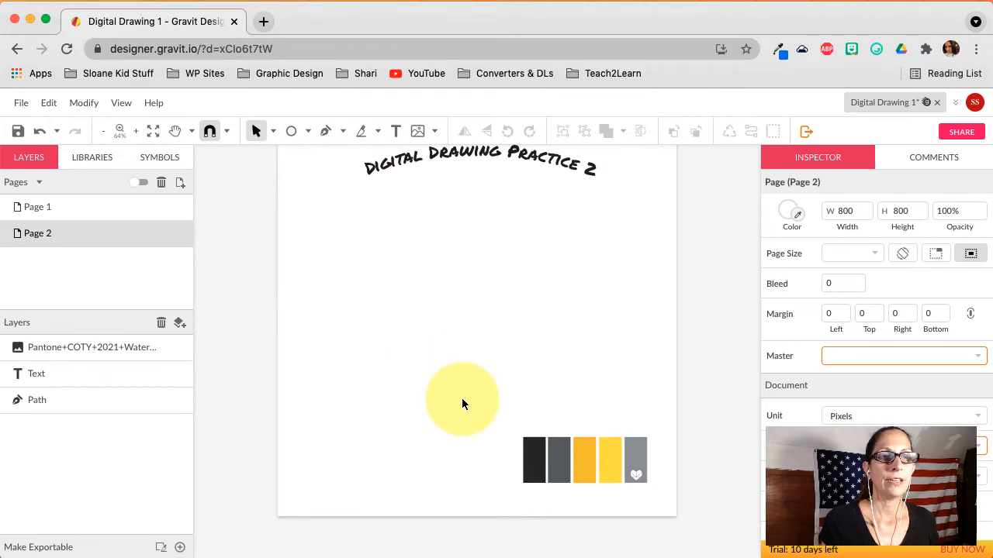
{"action": "left_click", "coordinate": [572, 461]}
{"action": "left_click_drag", "start_coordinate": [575, 464], "coordinate": [586, 480]}
{"action": "left_click", "coordinate": [487, 497]}
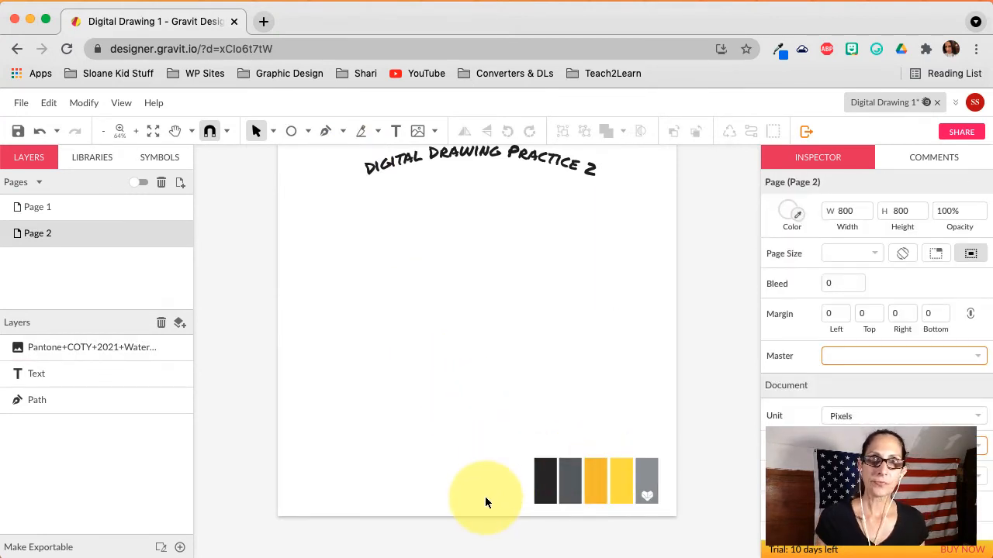
Recolour the curved "Digital Drawing Practice 2" title with the orange sampled from the swatch strip.
{"action": "scroll", "coordinate": [498, 464], "scroll_direction": "down", "scroll_amount": 1}
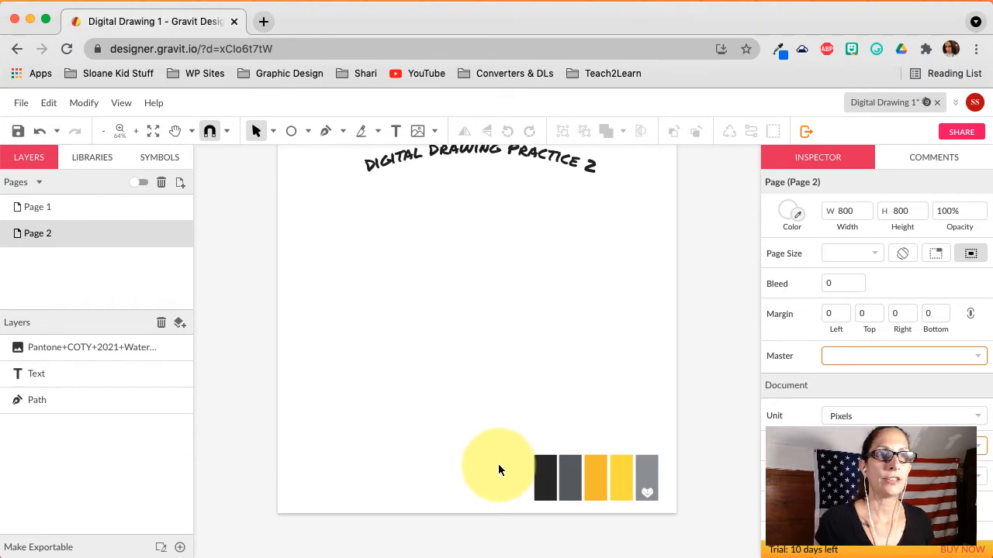
{"action": "left_click", "coordinate": [519, 157]}
{"action": "left_click", "coordinate": [533, 154]}
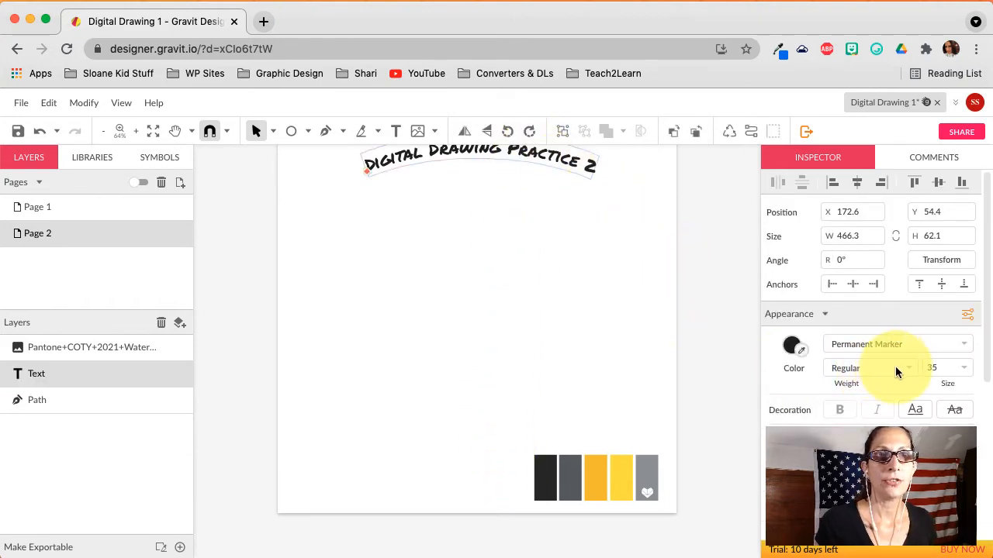
{"action": "left_click", "coordinate": [802, 351]}
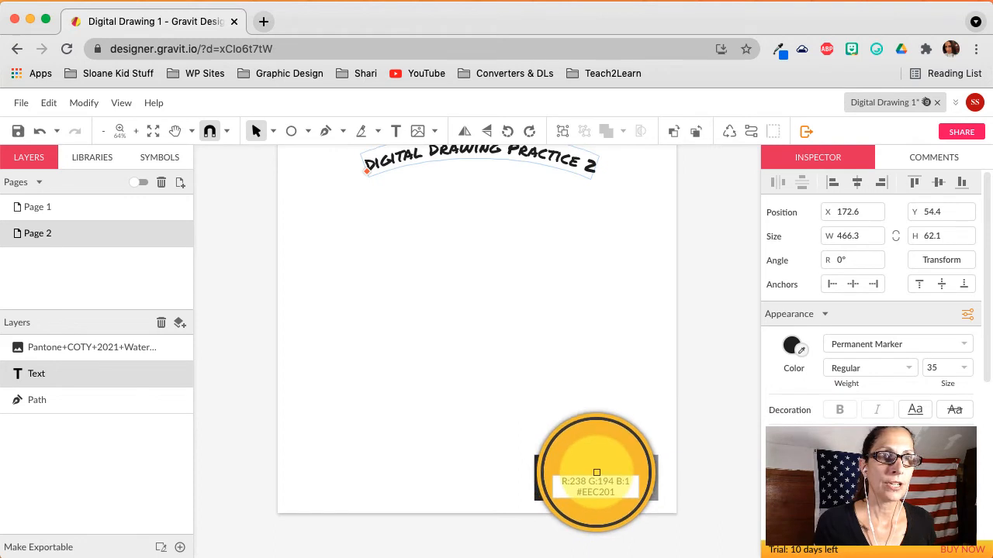
{"action": "left_click", "coordinate": [598, 477]}
Add a drop shadow to the curved title with an X offset of 4 and a Y offset of 5.
{"action": "scroll", "coordinate": [839, 419], "scroll_direction": "down", "scroll_amount": 5}
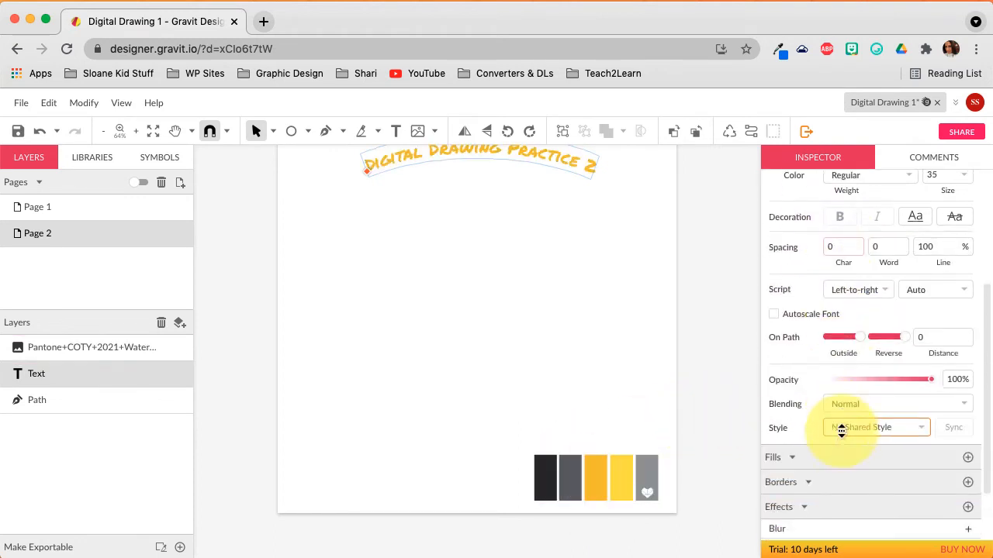
{"action": "scroll", "coordinate": [841, 432], "scroll_direction": "down", "scroll_amount": 1}
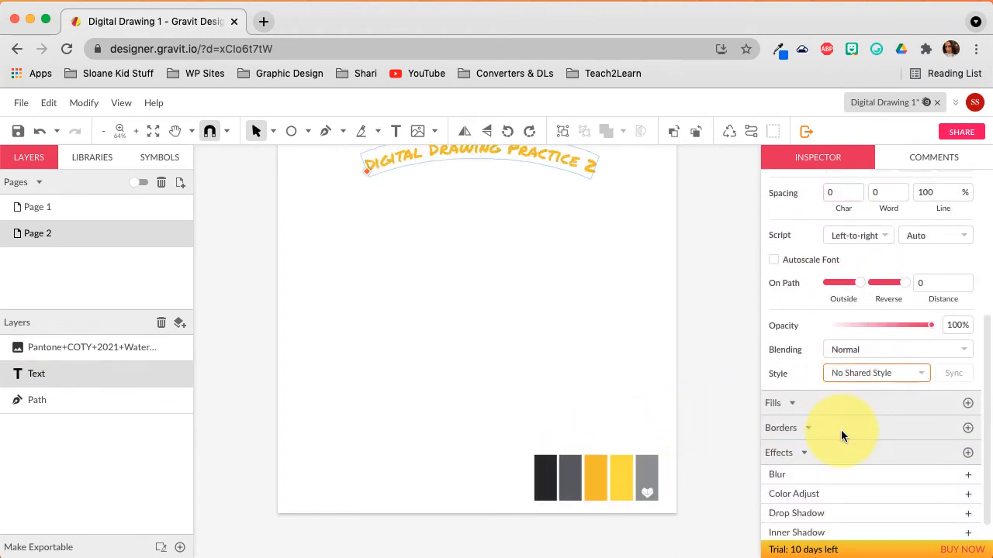
{"action": "left_click", "coordinate": [853, 515]}
{"action": "scroll", "coordinate": [852, 494], "scroll_direction": "down", "scroll_amount": 1}
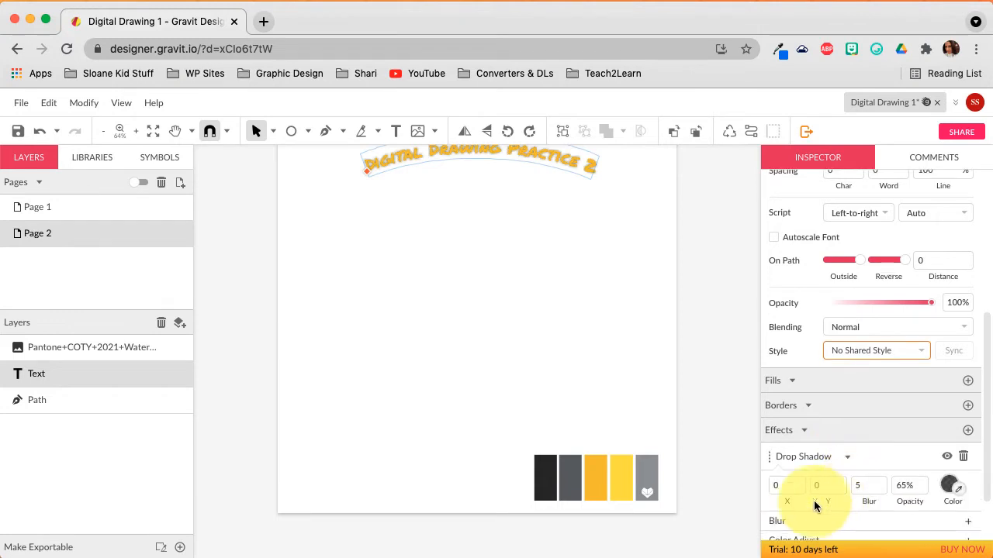
{"action": "left_click_drag", "start_coordinate": [791, 487], "coordinate": [838, 482]}
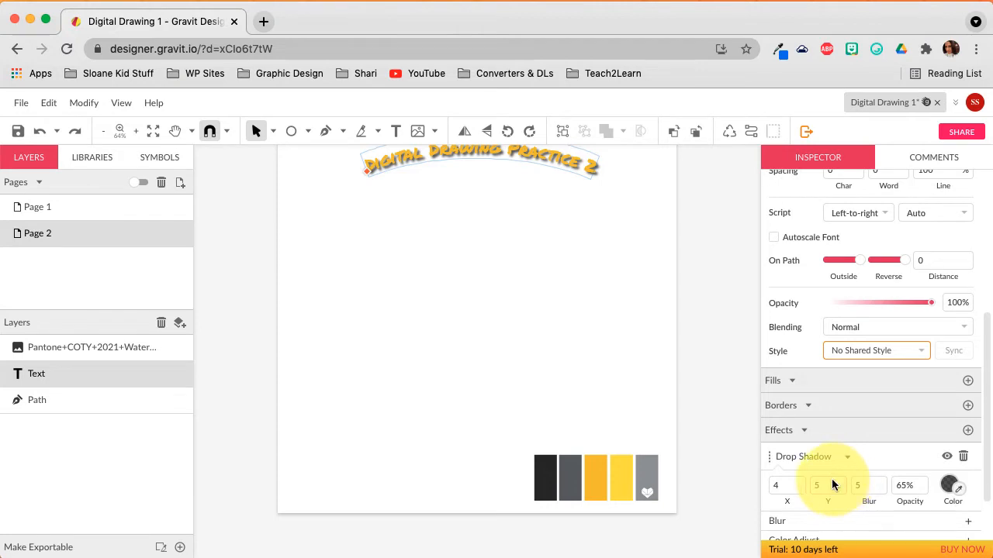
Set the title's drop shadow colour to the light gray sampled from the swatch with the heart, and deselect the title.
{"action": "left_click", "coordinate": [962, 491]}
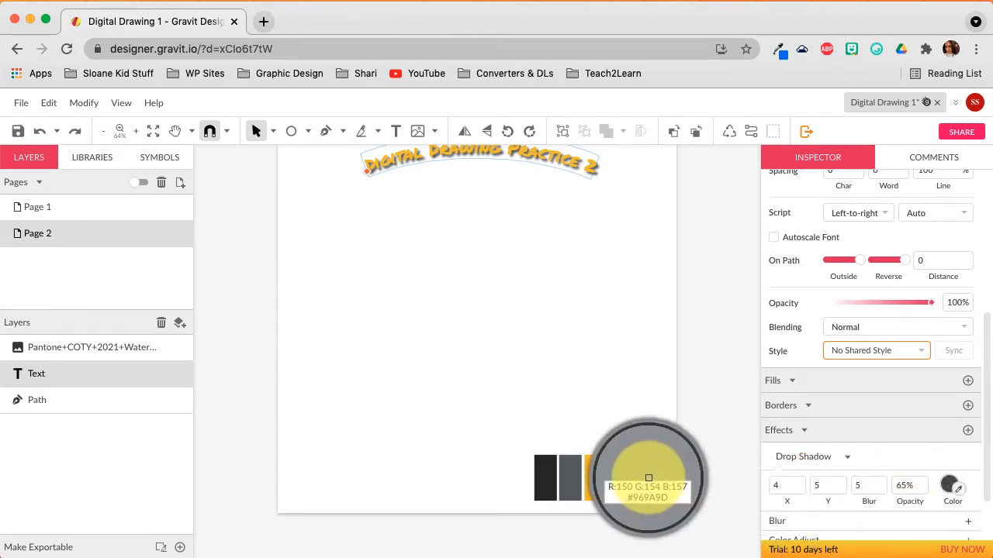
{"action": "left_click", "coordinate": [648, 479]}
{"action": "left_click", "coordinate": [405, 422]}
{"action": "scroll", "coordinate": [405, 423], "scroll_direction": "up", "scroll_amount": 2}
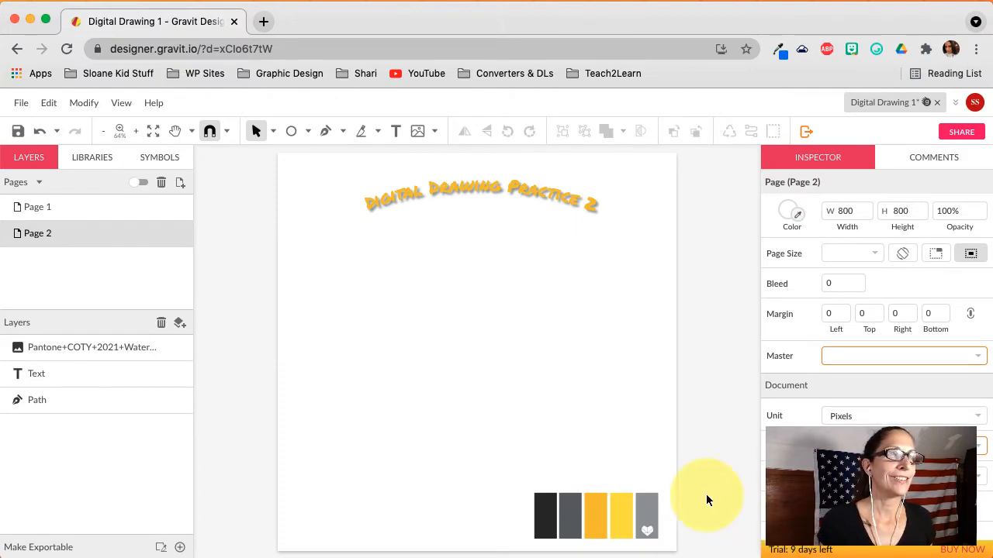
Draw an upright rectangle about 118 × 215 px in the left part of the page.
{"action": "left_click", "coordinate": [308, 132]}
{"action": "left_click", "coordinate": [334, 180]}
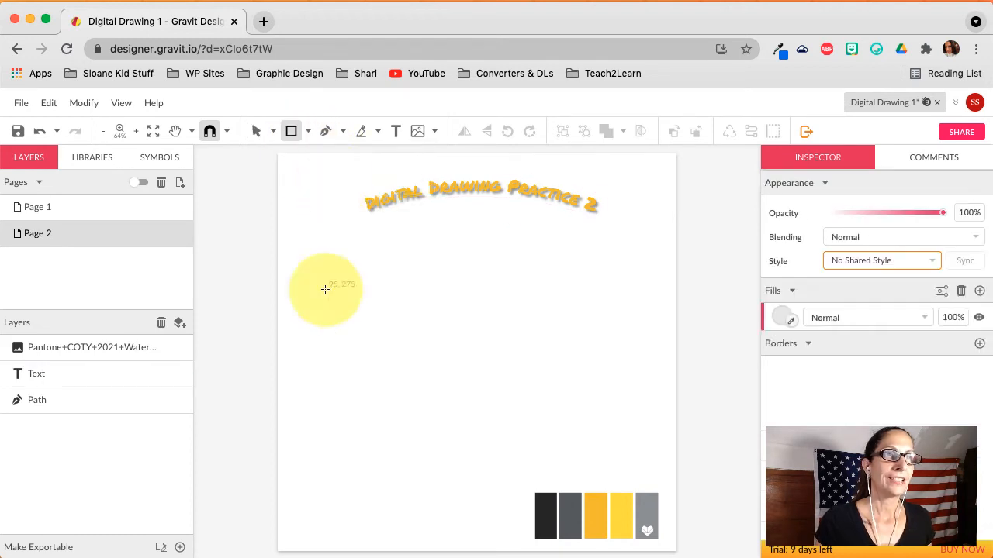
{"action": "mouse_move", "coordinate": [311, 309]}
{"action": "left_mouse_down"}
{"action": "mouse_move", "coordinate": [343, 390]}
{"action": "mouse_move", "coordinate": [370, 415]}
{"action": "left_mouse_up"}
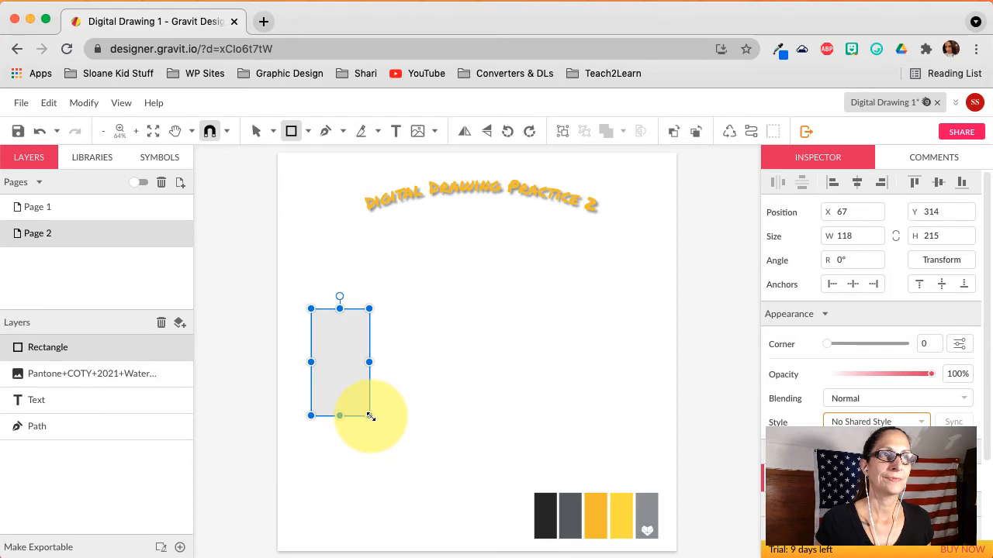
Draw a circle about 118 px in diameter over the rectangle's top end, matching its width, and deselect it.
{"action": "left_click", "coordinate": [306, 133]}
{"action": "left_click", "coordinate": [317, 197]}
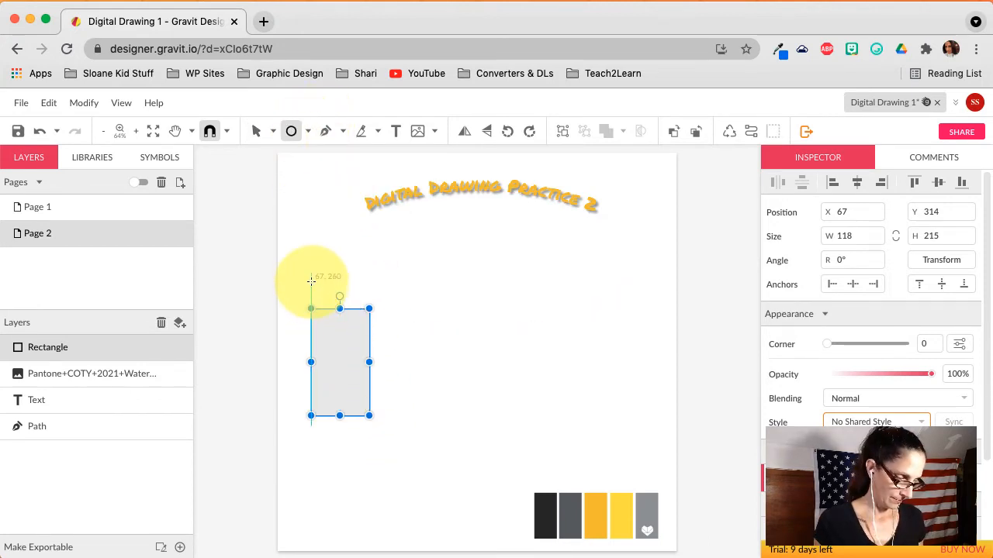
{"action": "left_click_drag", "start_coordinate": [311, 280], "coordinate": [356, 335]}
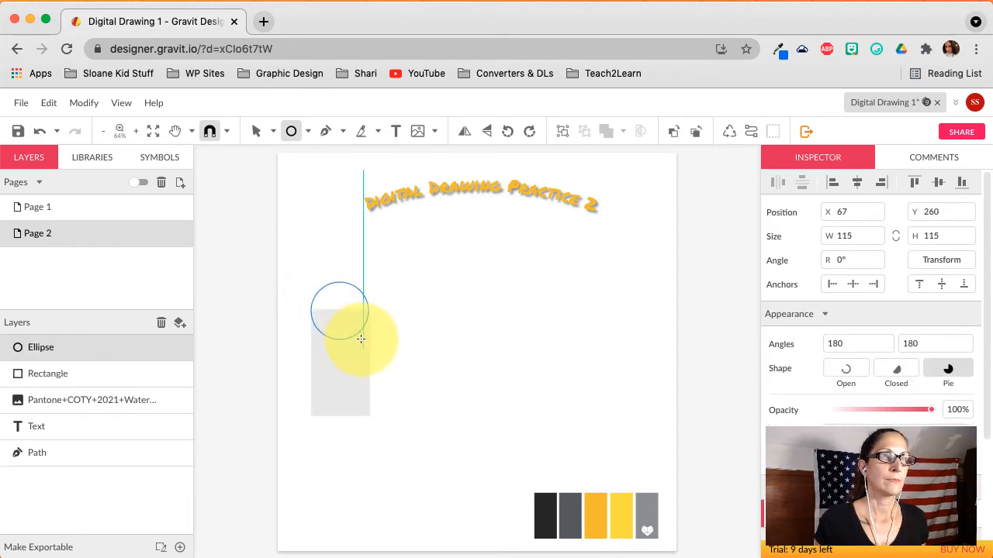
{"action": "left_click_drag", "start_coordinate": [362, 339], "coordinate": [361, 340]}
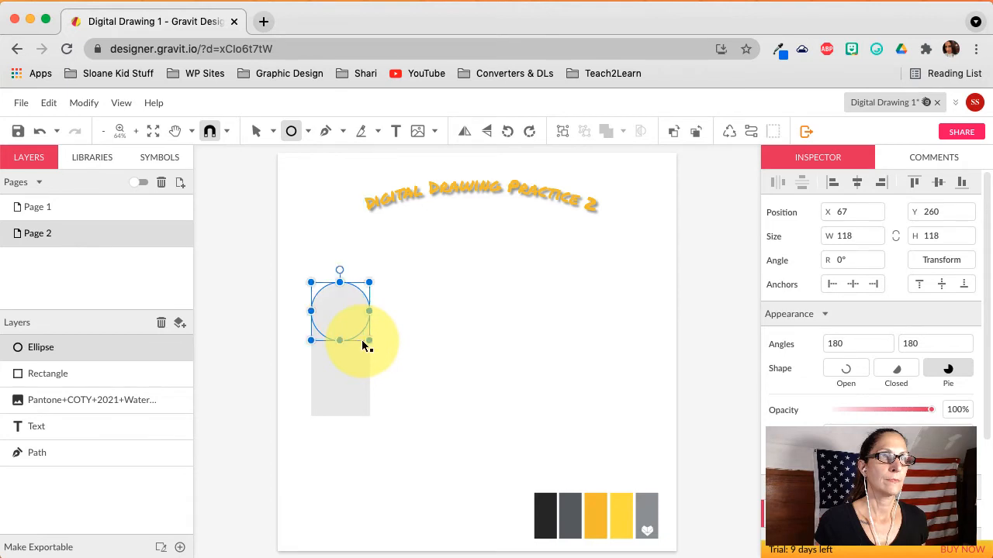
{"action": "left_click", "coordinate": [419, 352]}
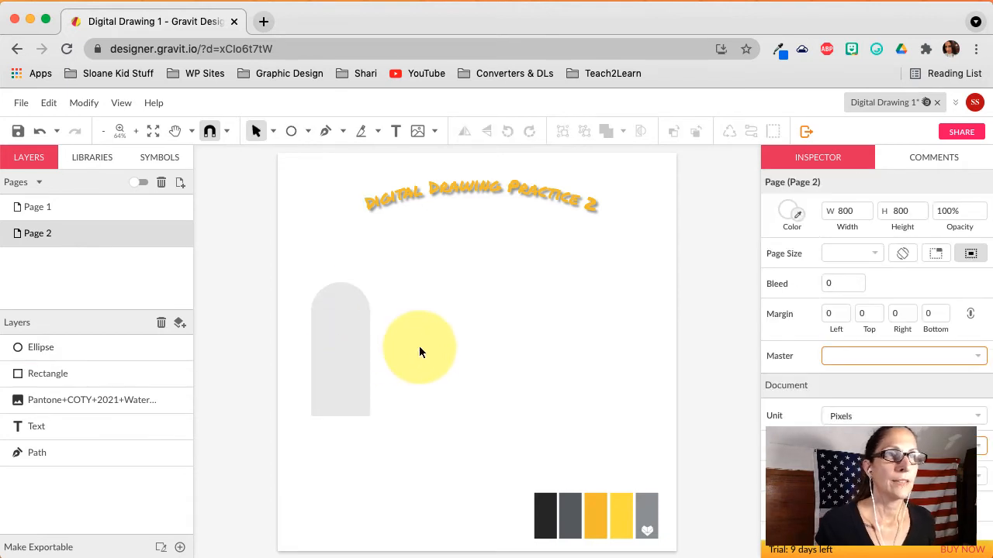
Merge the rectangle and the overlapping circle into a single arched shape with Union.
{"action": "left_click_drag", "start_coordinate": [280, 291], "coordinate": [326, 348]}
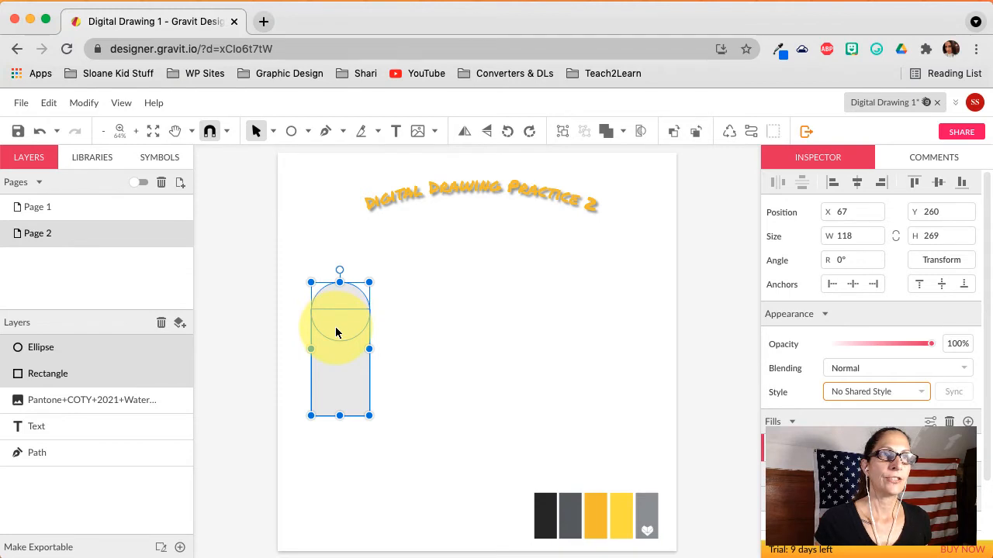
{"action": "left_click", "coordinate": [625, 132]}
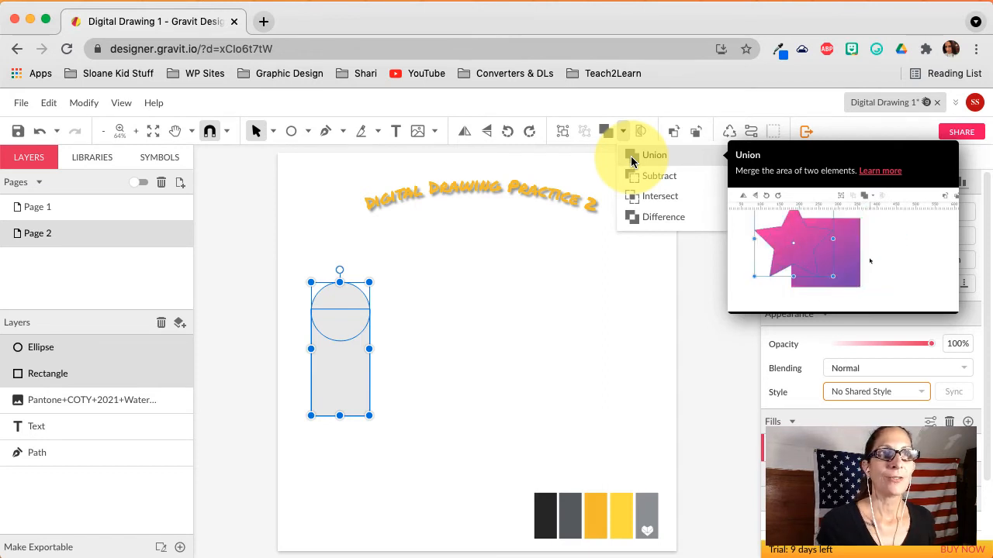
{"action": "left_click", "coordinate": [631, 156]}
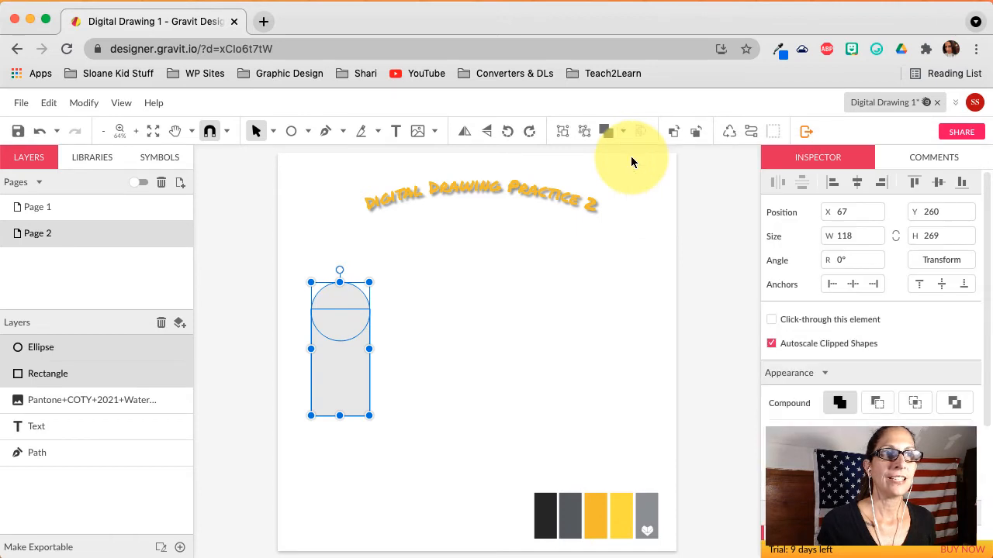
{"action": "left_click", "coordinate": [293, 358]}
{"action": "left_click", "coordinate": [329, 343]}
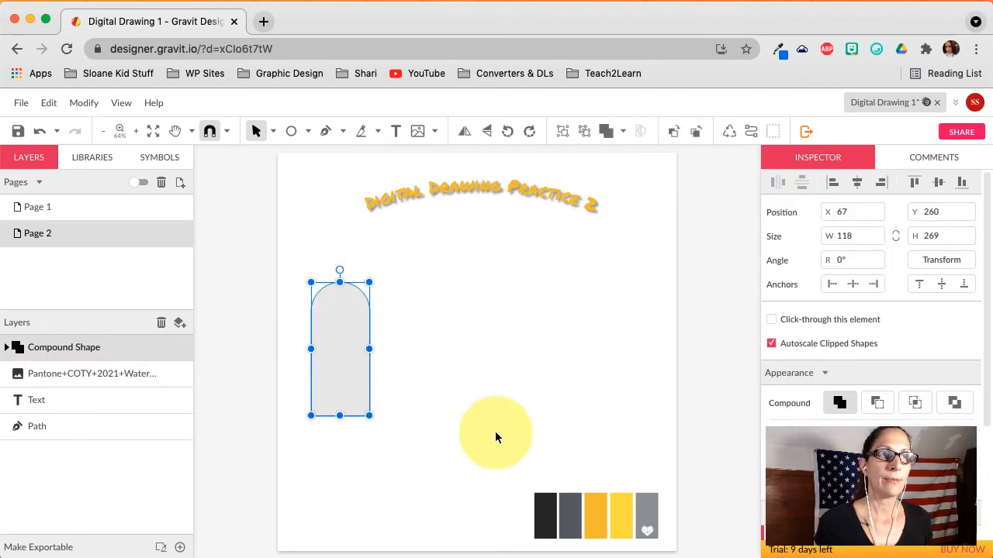
Add a black border to the merged arch, try to set its width to 3, and deselect the shape.
{"action": "scroll", "coordinate": [829, 433], "scroll_direction": "down", "scroll_amount": 4}
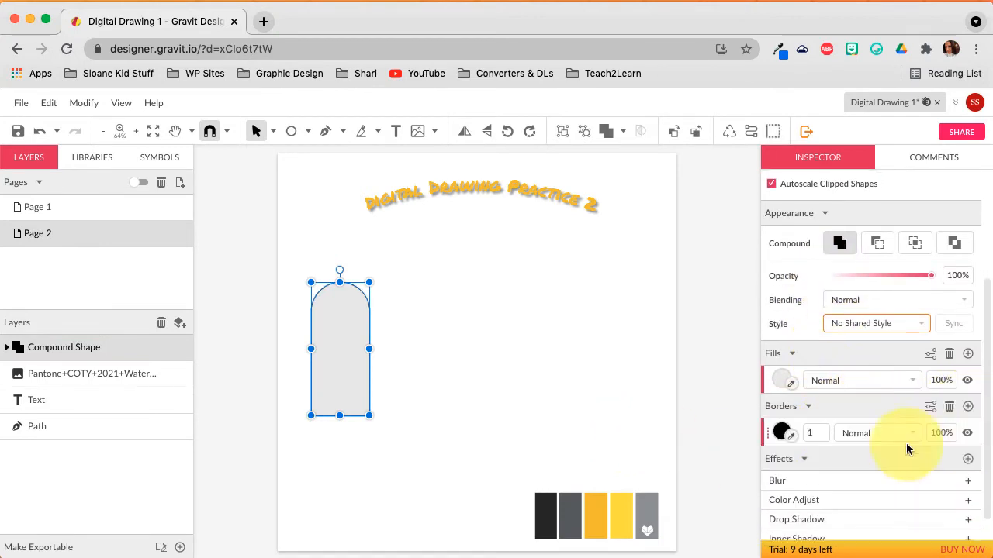
{"action": "left_click", "coordinate": [826, 428]}
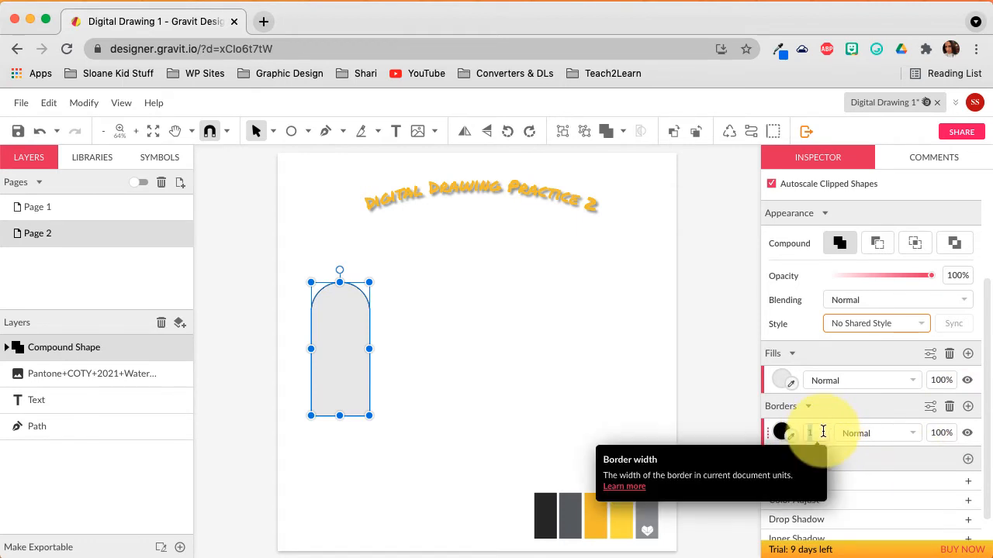
{"action": "type", "text": "3"}
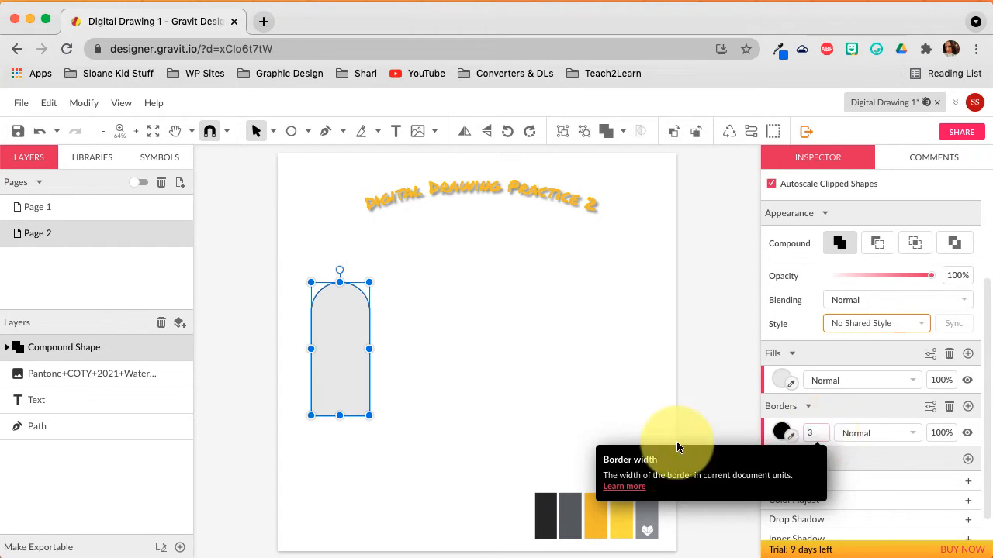
{"action": "left_click", "coordinate": [417, 439]}
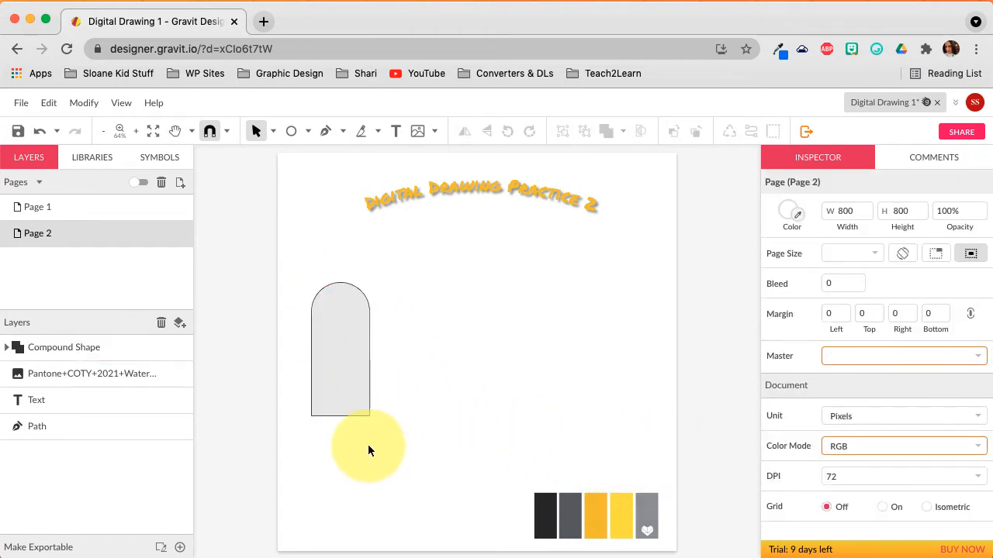
Resize the circle inside the merged shape so it is about 118 px wide and matches the rectangle's sides.
{"action": "double_click", "coordinate": [346, 363]}
{"action": "left_click", "coordinate": [353, 291]}
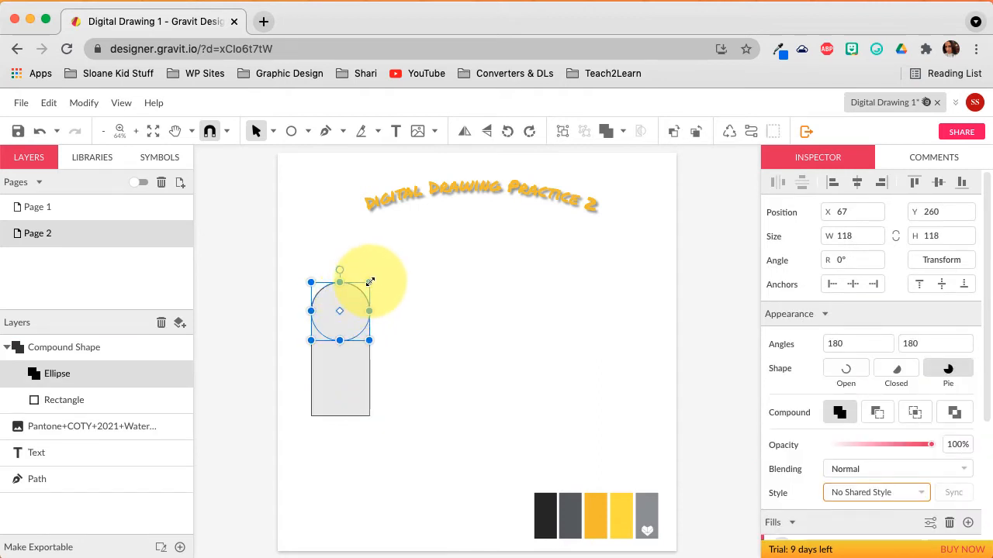
{"action": "left_click_drag", "start_coordinate": [371, 282], "coordinate": [372, 281]}
{"action": "left_click", "coordinate": [389, 361]}
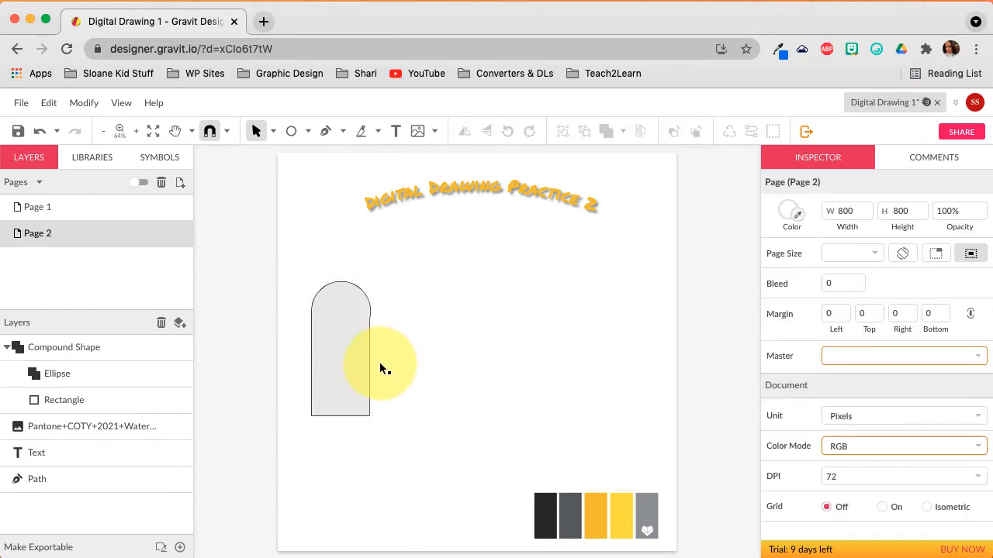
{"action": "double_click", "coordinate": [341, 292]}
{"action": "left_click_drag", "start_coordinate": [369, 341], "coordinate": [367, 339]}
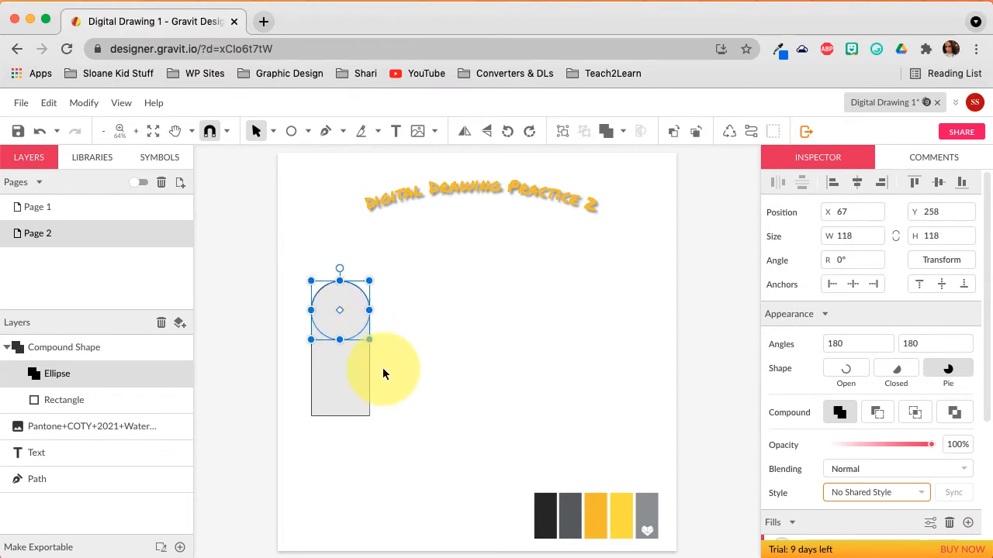
{"action": "left_click", "coordinate": [347, 401]}
{"action": "left_click", "coordinate": [342, 461]}
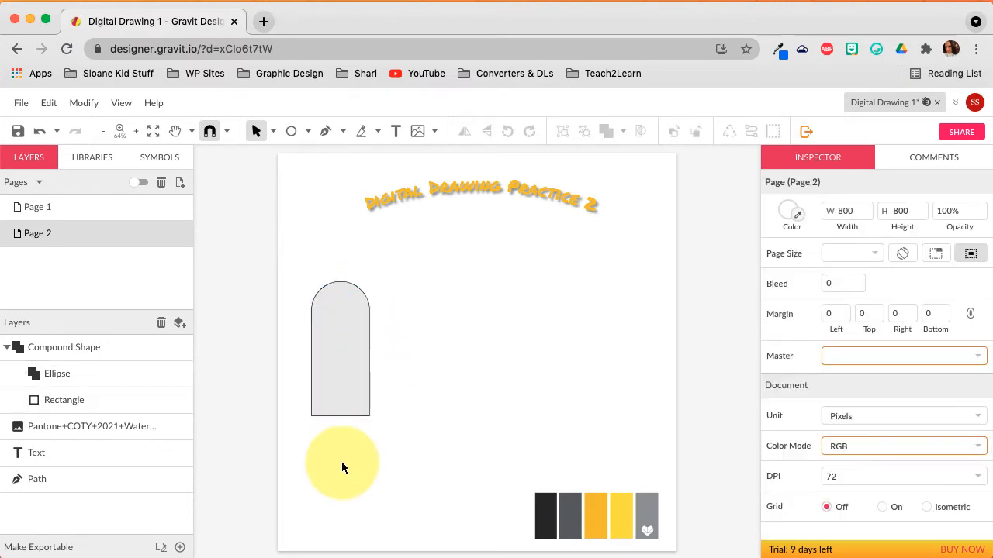
Move the circle inside the merged shape up slightly to Y 255, and deselect it.
{"action": "left_click", "coordinate": [345, 301]}
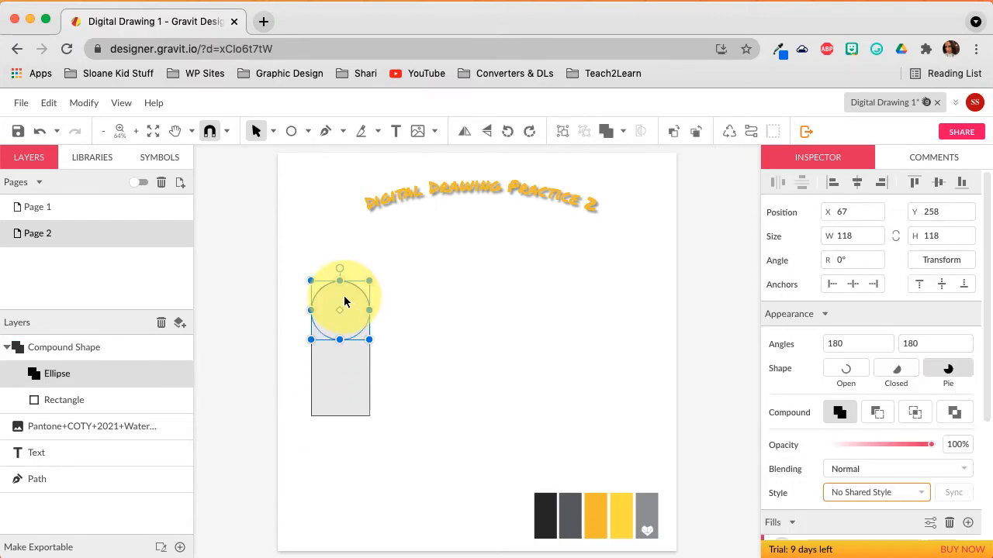
{"action": "left_click_drag", "start_coordinate": [345, 301], "coordinate": [344, 294]}
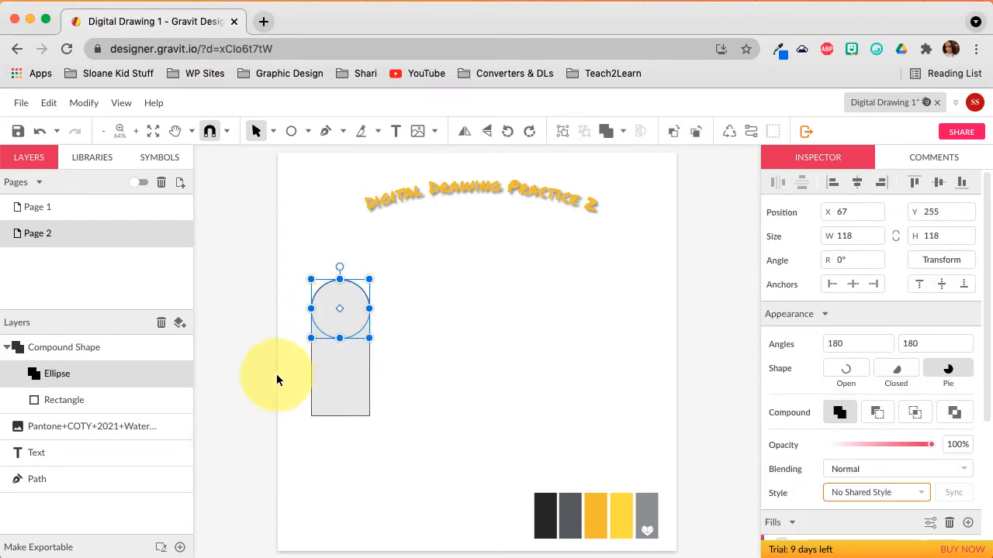
{"action": "left_click", "coordinate": [282, 387]}
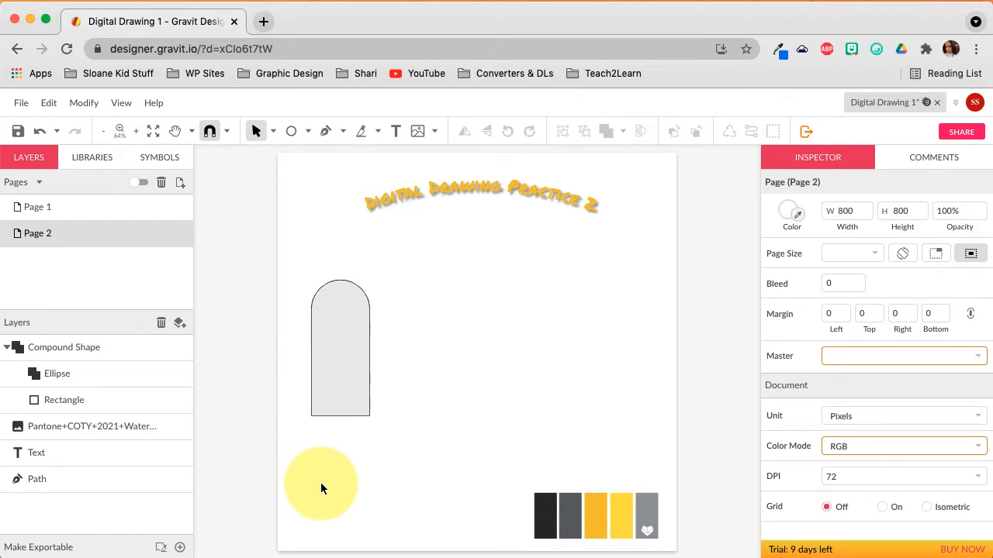
Duplicate the arched shape horizontally beside the original, at about X 232.
{"action": "left_click", "coordinate": [391, 419]}
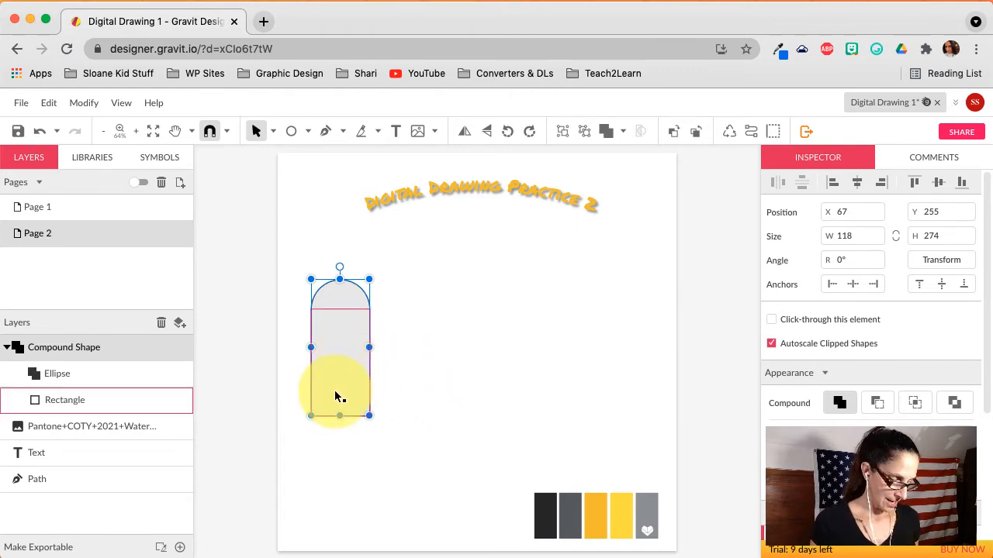
{"action": "left_click_drag", "start_coordinate": [335, 397], "coordinate": [418, 397]}
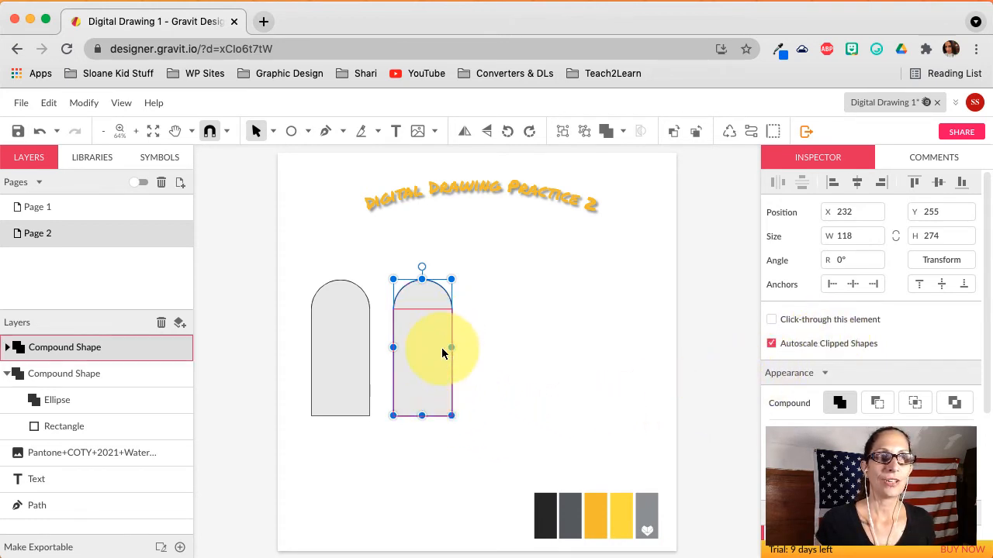
Fill both arched shapes with the yellow sampled from the fourth palette swatch.
{"action": "left_click", "coordinate": [347, 383], "text": "shift"}
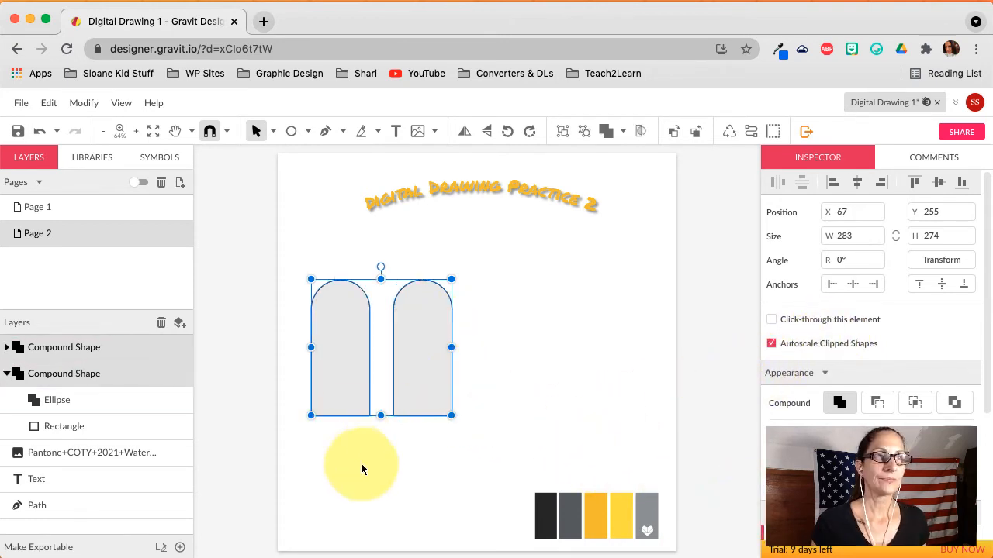
{"action": "left_click", "coordinate": [422, 458]}
{"action": "left_click_drag", "start_coordinate": [420, 450], "coordinate": [353, 402]}
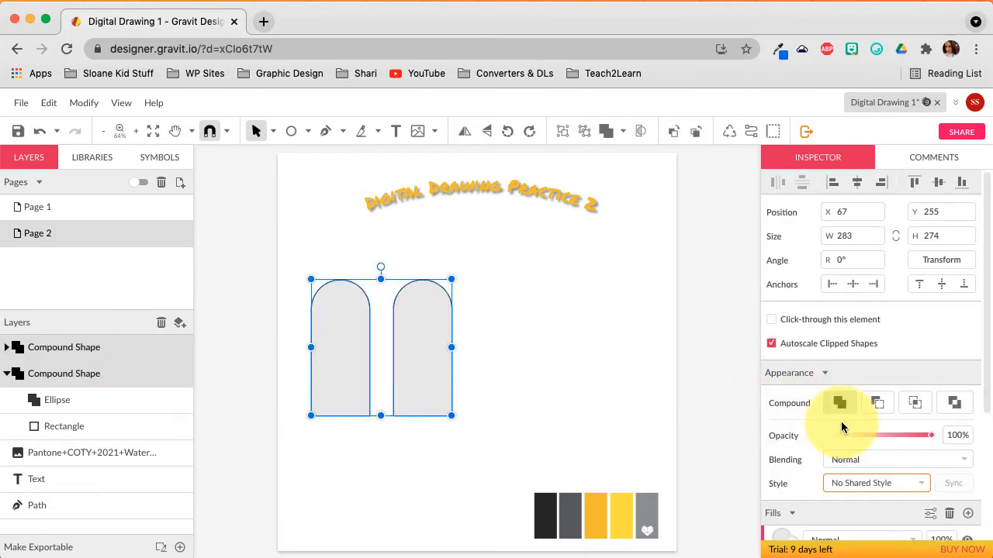
{"action": "scroll", "coordinate": [841, 421], "scroll_direction": "down", "scroll_amount": 1}
{"action": "scroll", "coordinate": [841, 421], "scroll_direction": "down", "scroll_amount": 5}
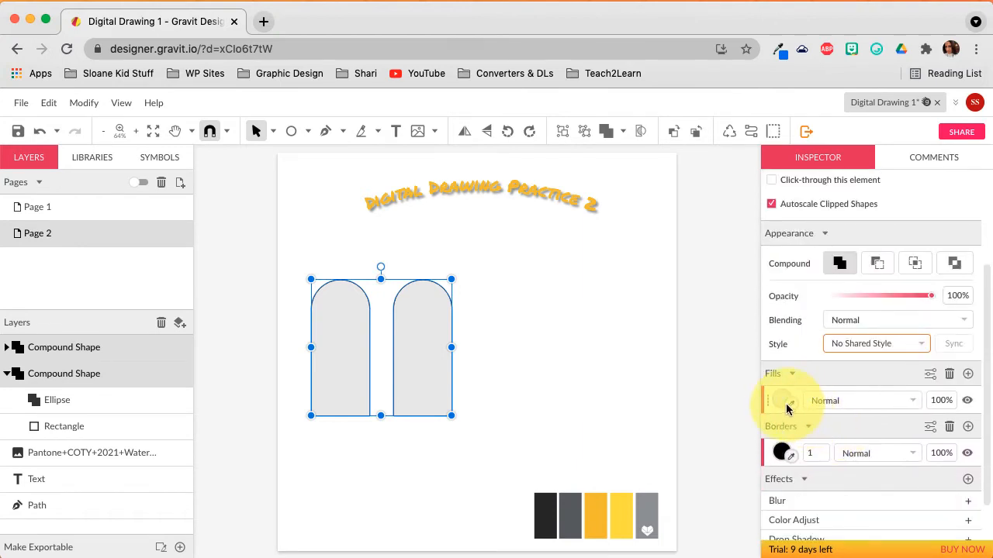
{"action": "left_click", "coordinate": [790, 403]}
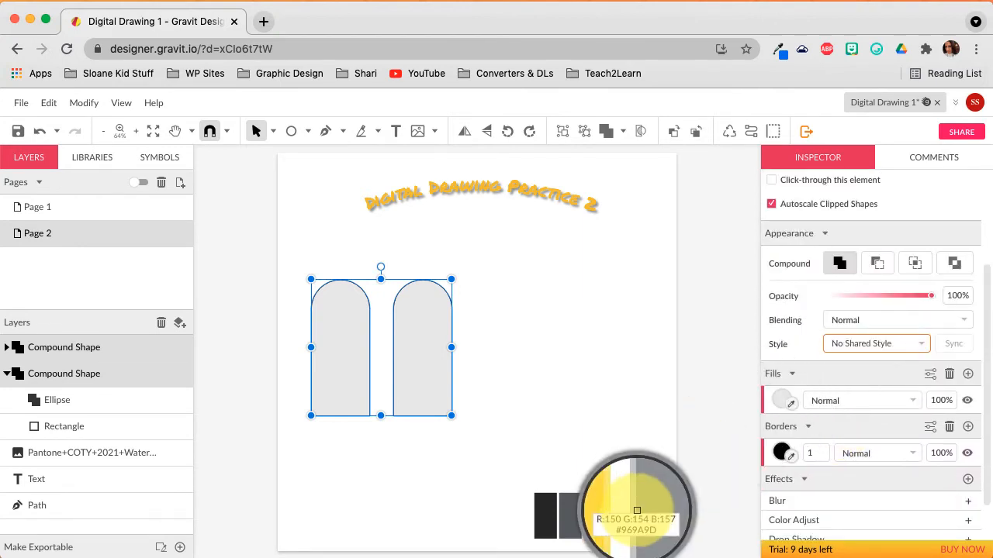
{"action": "left_click", "coordinate": [627, 508]}
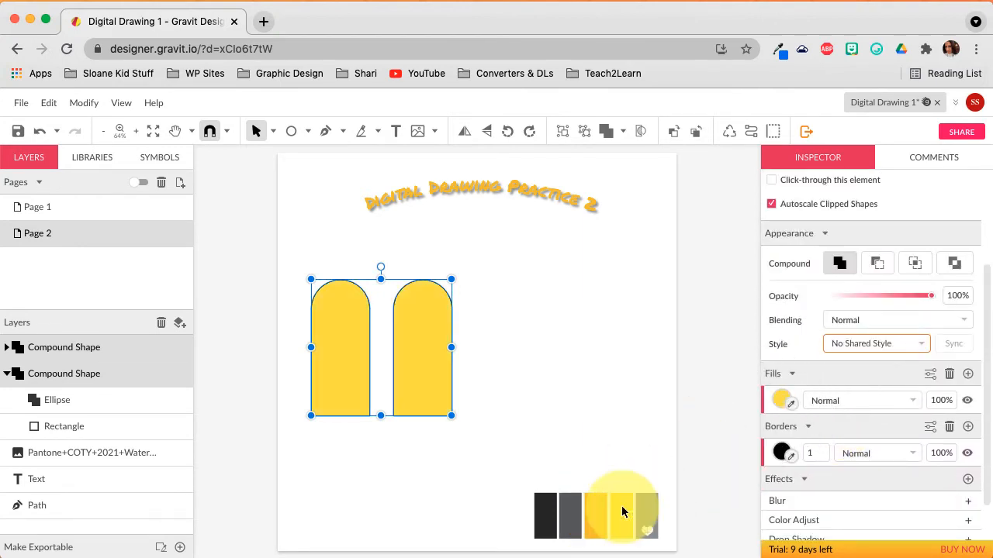
Give both arches a border 6 px wide in the dark gray sampled from the second palette swatch, and deselect them.
{"action": "left_click", "coordinate": [791, 456]}
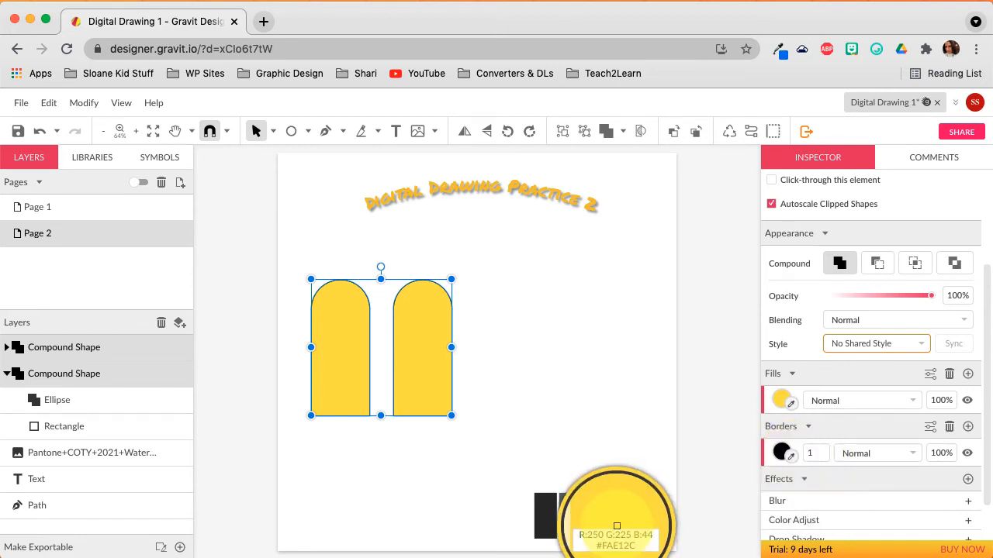
{"action": "left_click", "coordinate": [623, 515]}
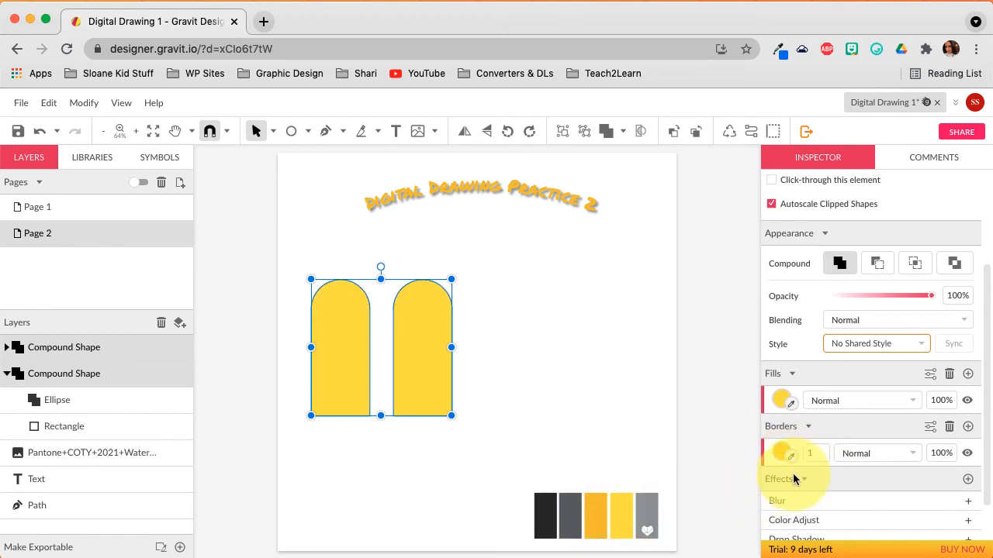
{"action": "left_click_drag", "start_coordinate": [818, 455], "coordinate": [815, 450]}
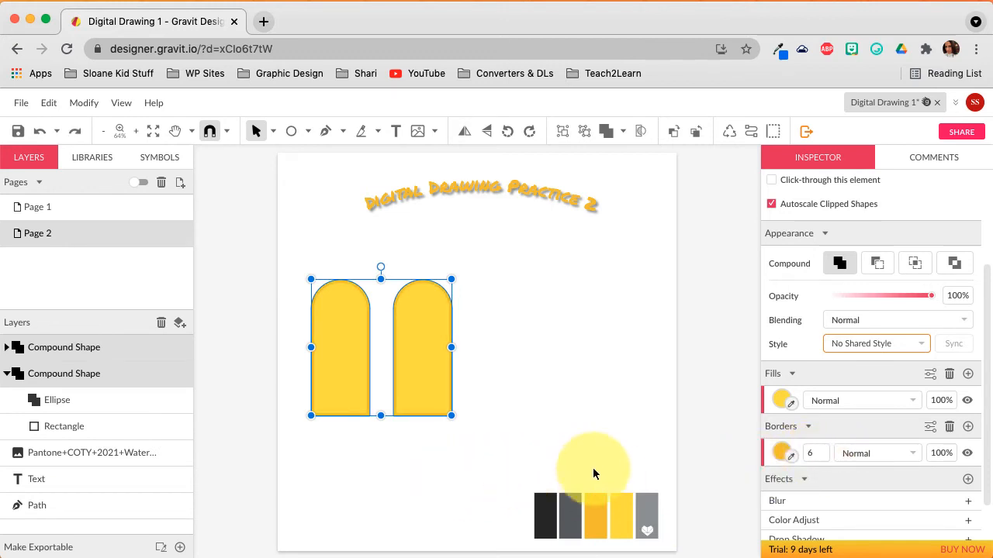
{"action": "left_click", "coordinate": [791, 457]}
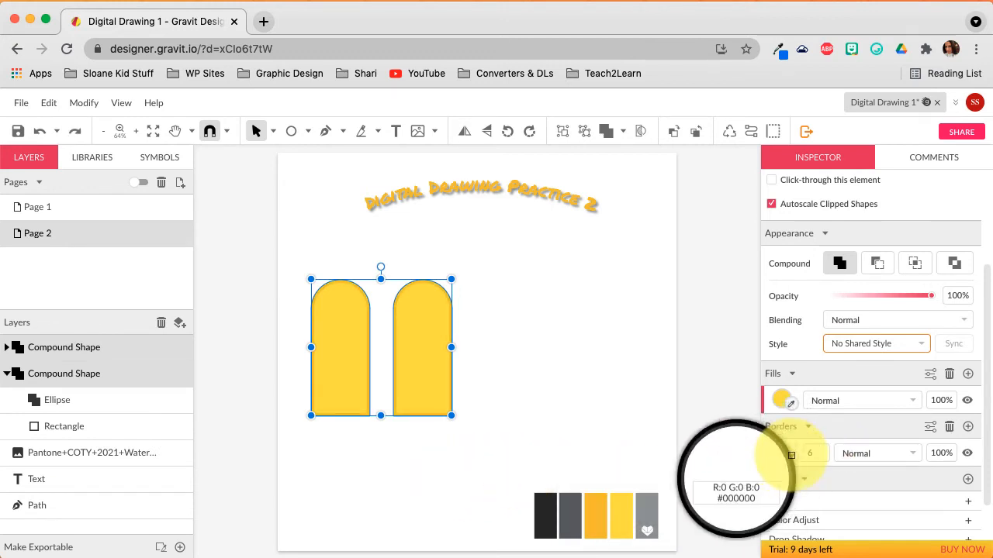
{"action": "left_click", "coordinate": [575, 503]}
{"action": "left_click", "coordinate": [538, 436]}
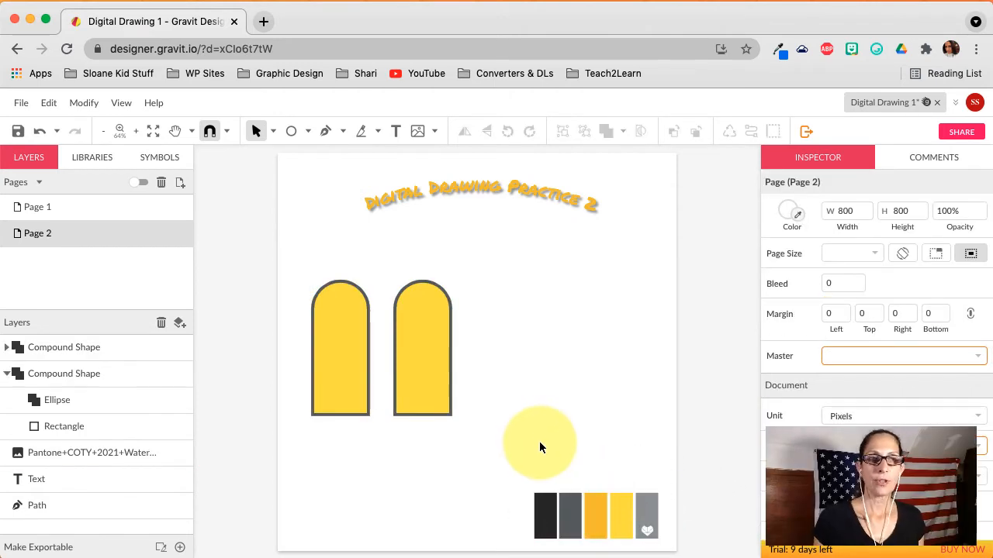
Slice the second arch into two pieces with the Knife tool, cutting diagonally upward to the right across its middle.
{"action": "left_click", "coordinate": [446, 366]}
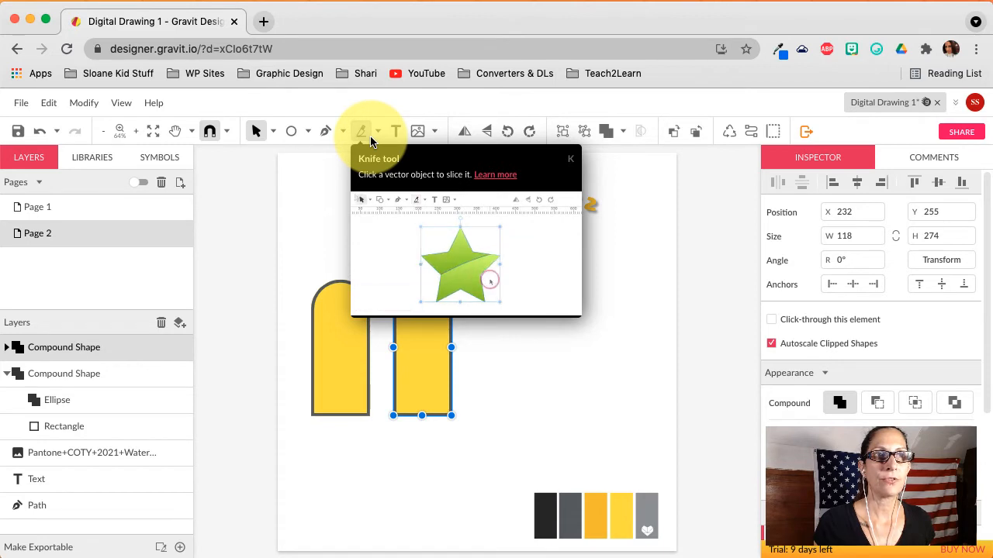
{"action": "left_click", "coordinate": [367, 133]}
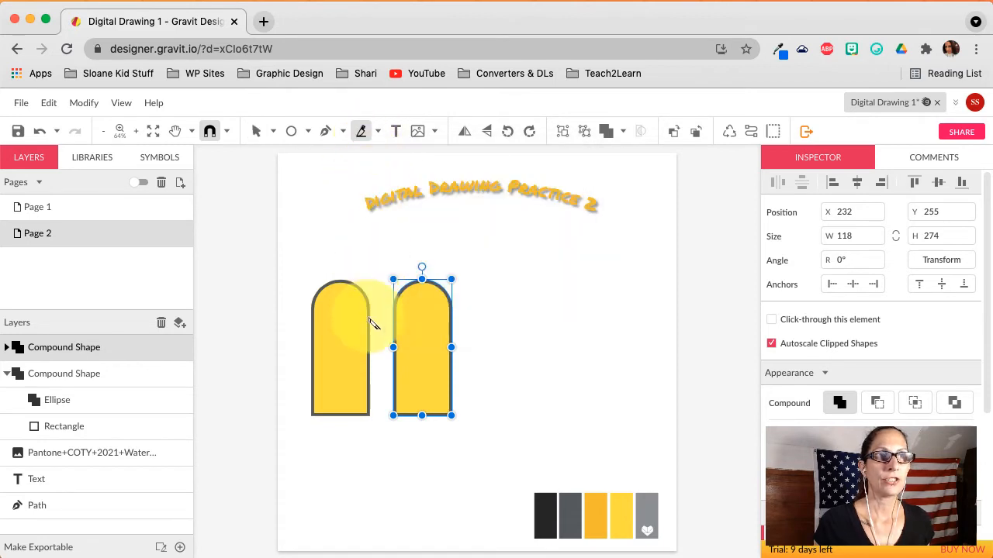
{"action": "left_click_drag", "start_coordinate": [382, 371], "coordinate": [465, 335]}
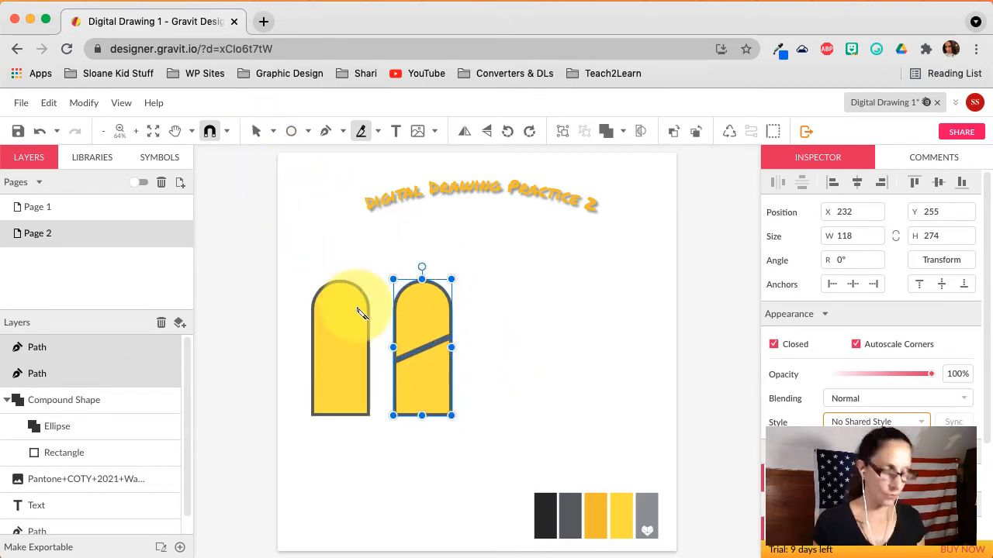
{"action": "key", "text": "v"}
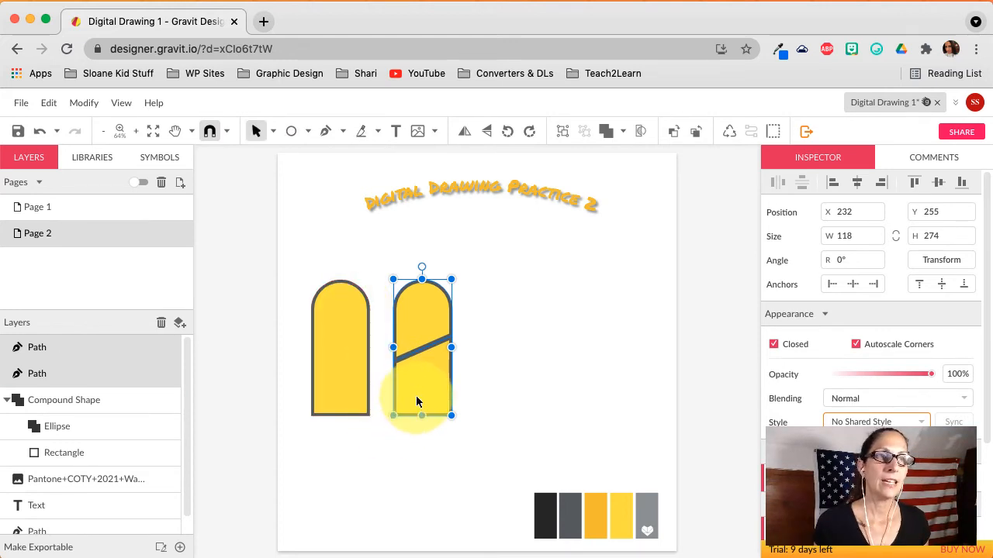
Move the lower piece of the sliced arch down slightly to leave a narrow gap, and deselect it.
{"action": "left_click_drag", "start_coordinate": [422, 395], "coordinate": [432, 402]}
{"action": "left_click", "coordinate": [481, 393]}
{"action": "left_click", "coordinate": [467, 399]}
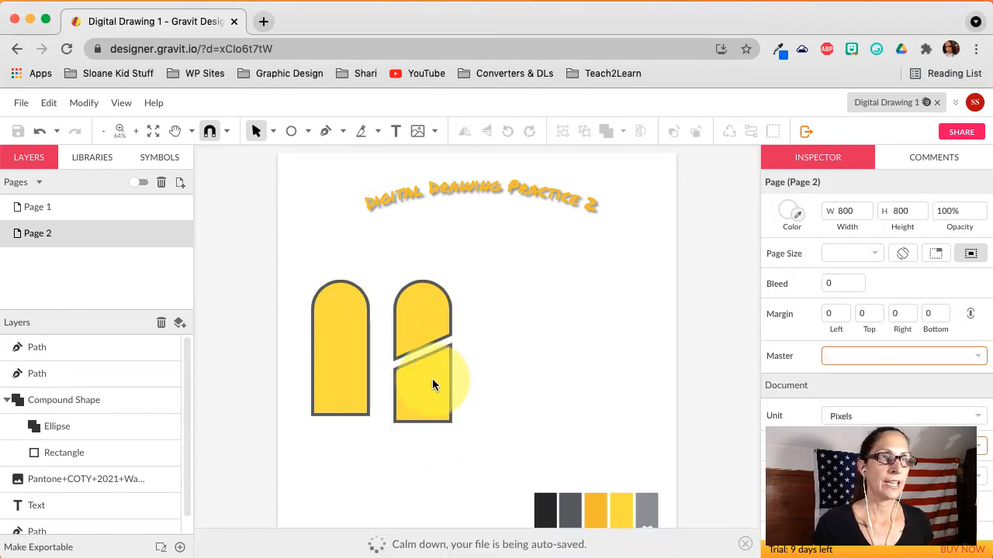
Stack the arches in the page's left part, moving the intact one up to Y 180 and the sliced pieces directly below it.
{"action": "left_click_drag", "start_coordinate": [444, 444], "coordinate": [347, 441]}
{"action": "left_click_drag", "start_coordinate": [354, 353], "coordinate": [354, 311]}
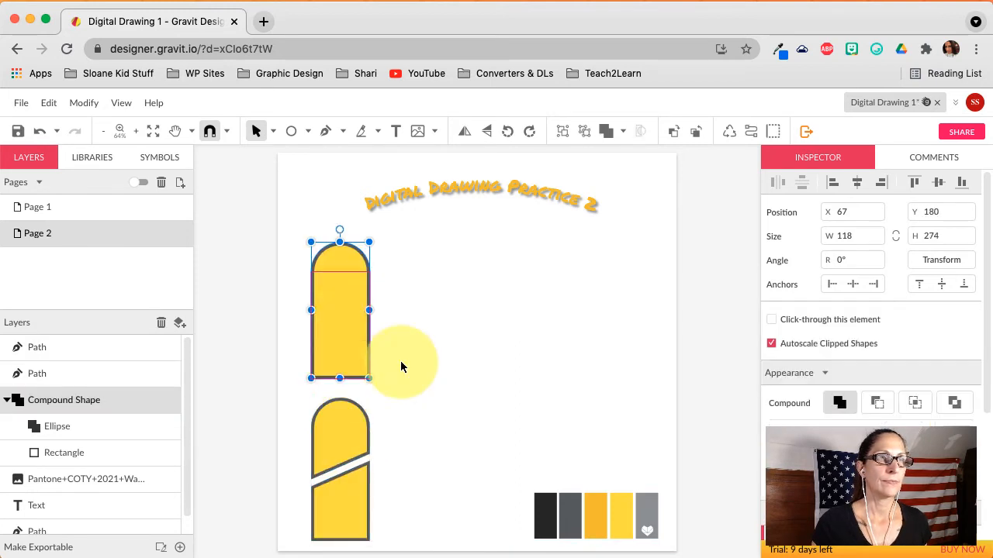
{"action": "left_click", "coordinate": [440, 404]}
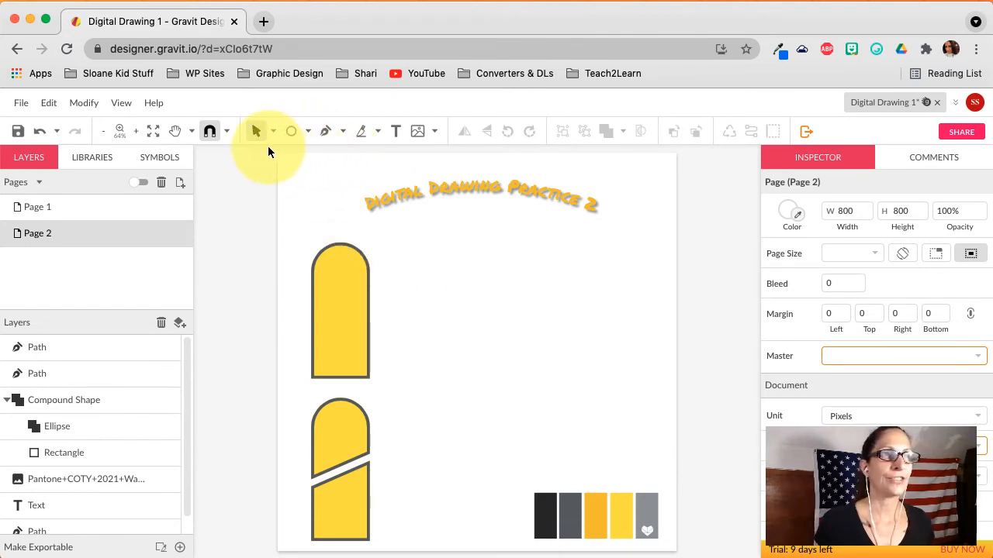
Draw a closed, straight-edged P outline about 249 px wide and 272 px high beside the intact arch with the Pen tool.
{"action": "left_click", "coordinate": [324, 132]}
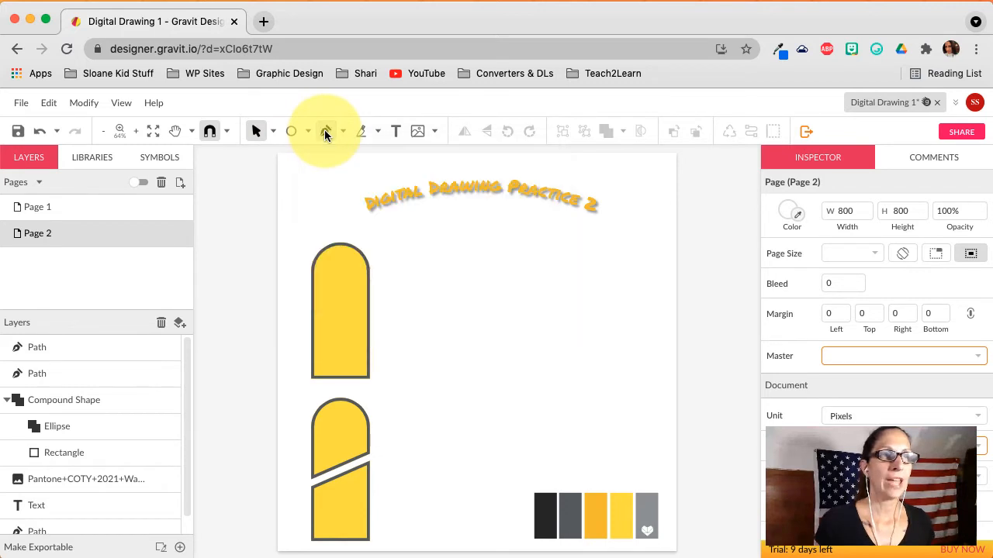
{"action": "left_click", "coordinate": [325, 132]}
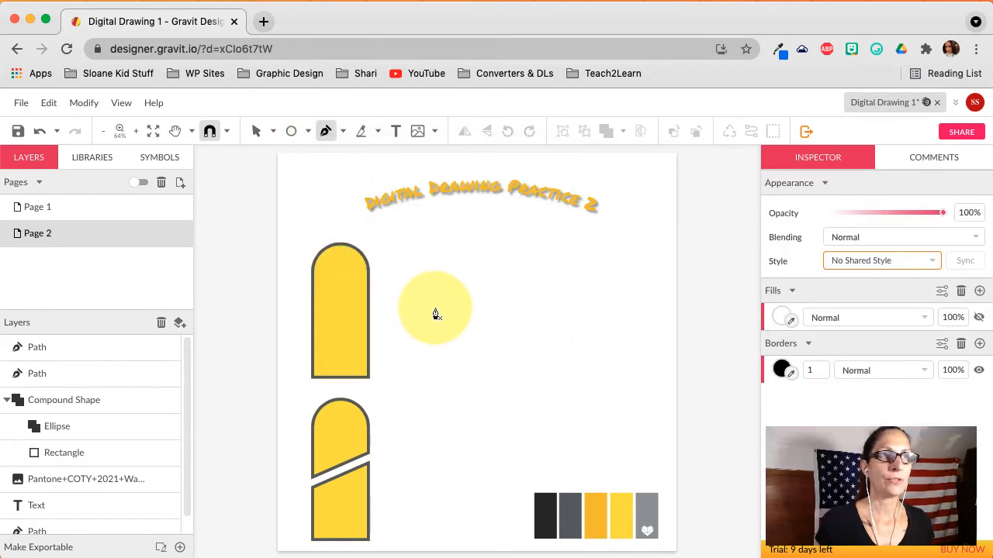
{"action": "left_click", "coordinate": [403, 235]}
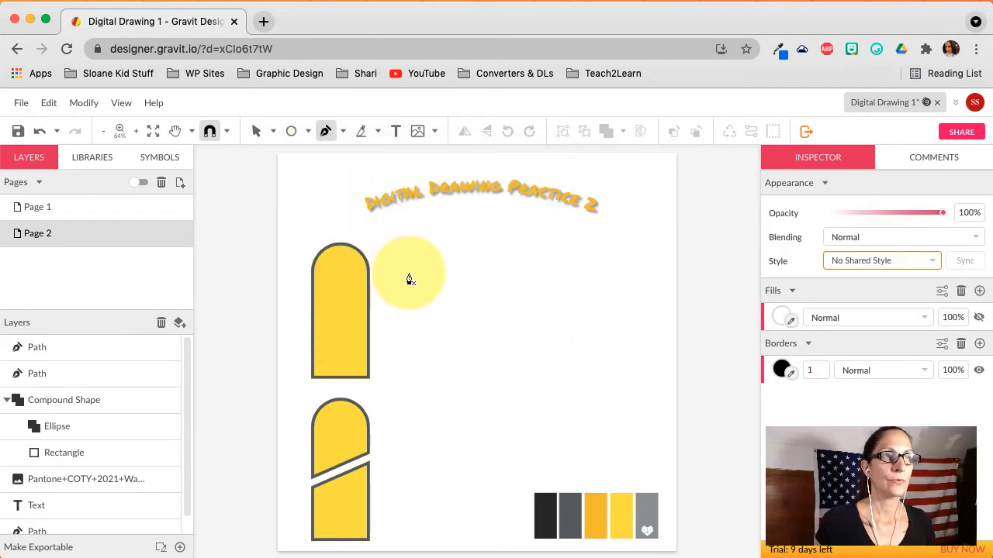
{"action": "left_click", "coordinate": [403, 372]}
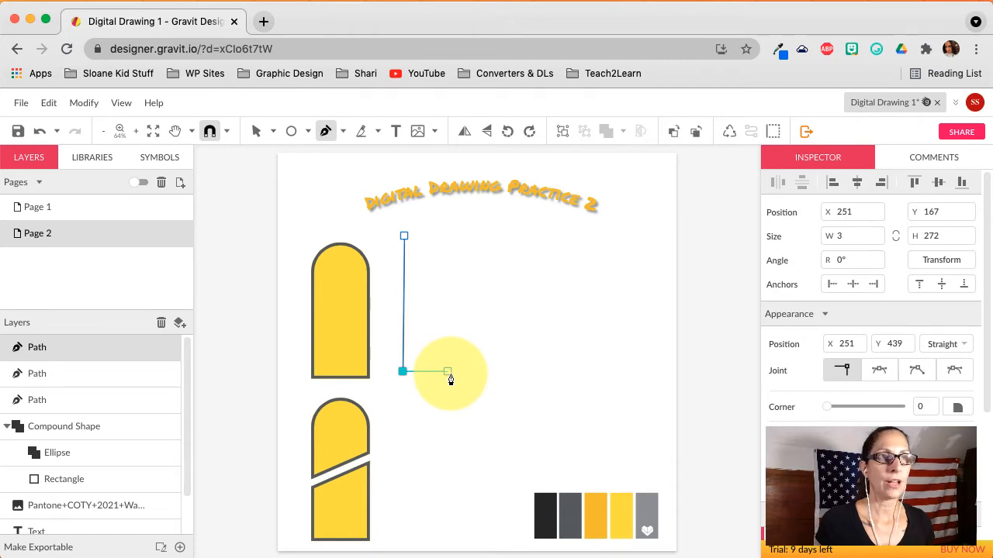
{"action": "left_click", "coordinate": [453, 373]}
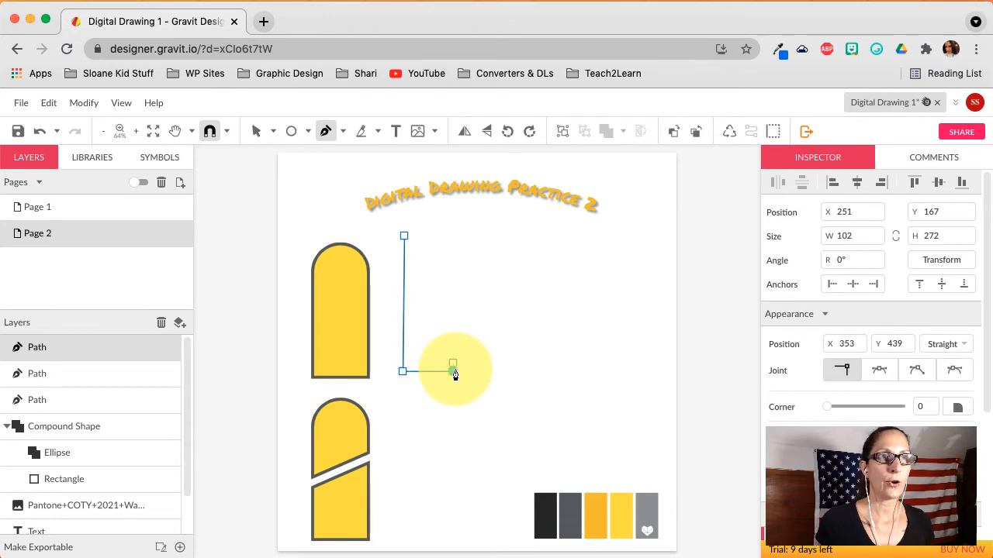
{"action": "left_click", "coordinate": [453, 310]}
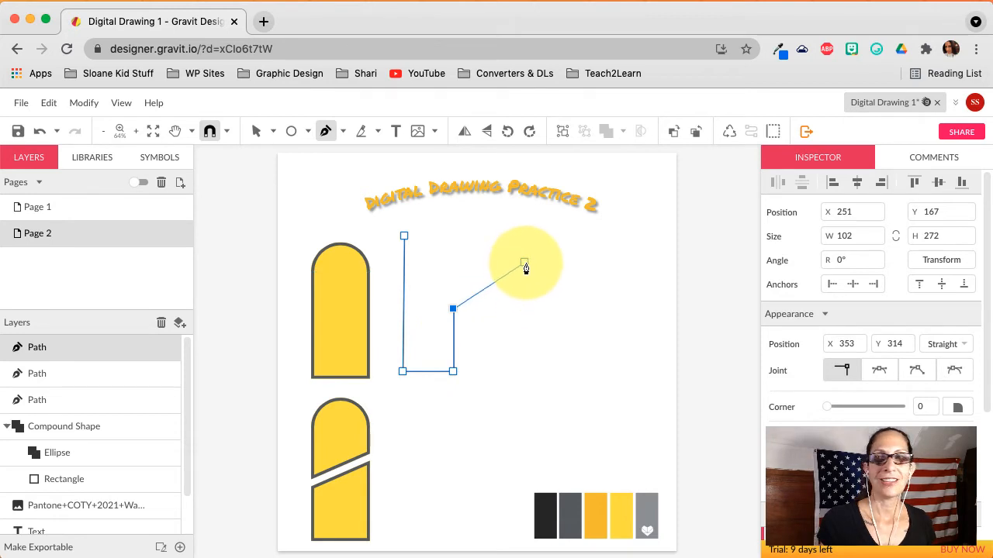
{"action": "left_click", "coordinate": [526, 263]}
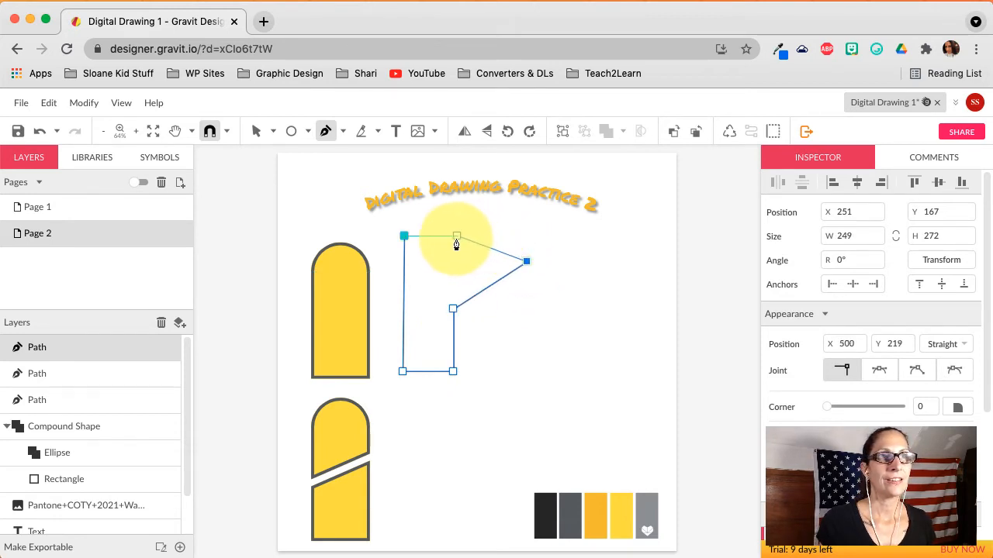
{"action": "left_click", "coordinate": [405, 239]}
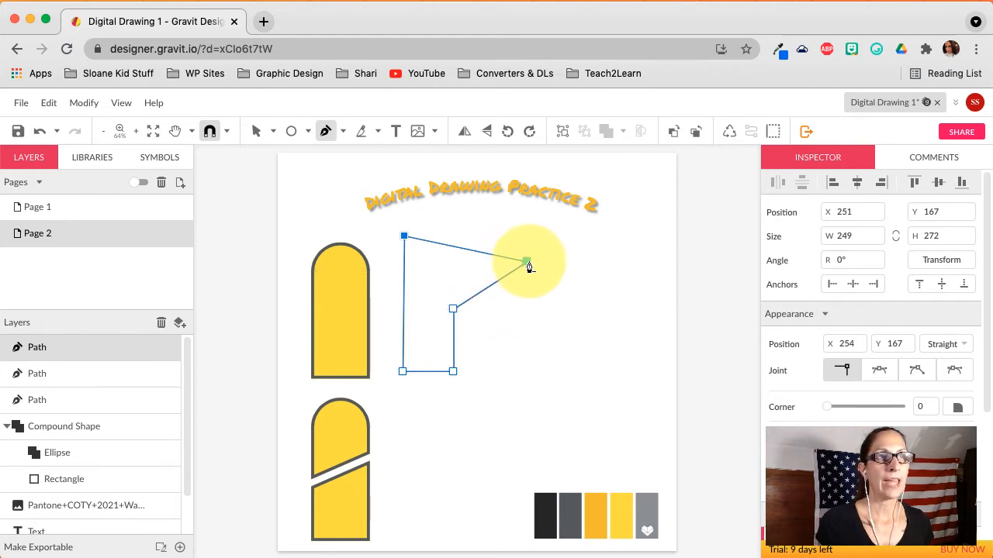
Round the P's bowl by giving its outermost point a Mirrored joint, adjusting the curve handles and moving the point inward to about X 484.
{"action": "scroll", "coordinate": [350, 204], "scroll_direction": "up", "scroll_amount": 1}
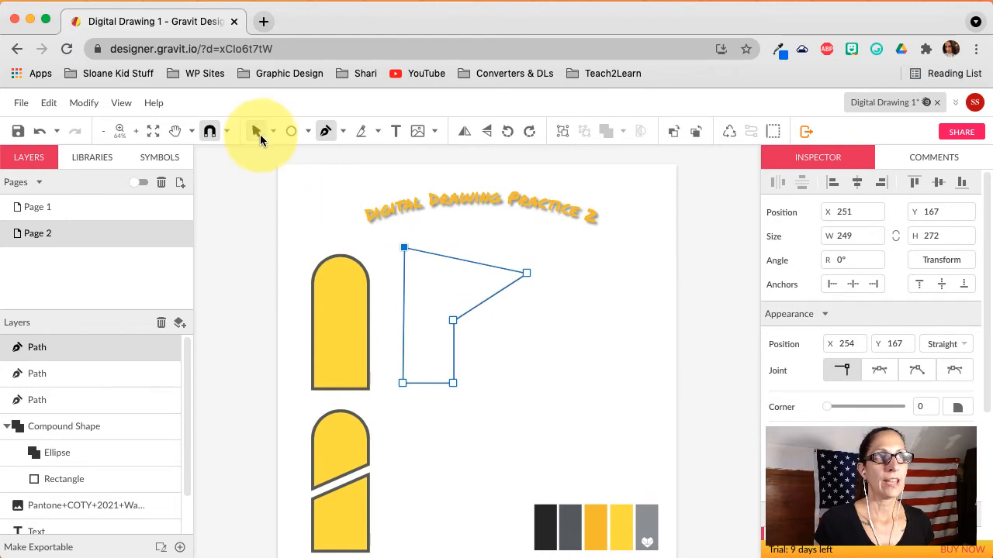
{"action": "left_click", "coordinate": [257, 132]}
{"action": "left_click", "coordinate": [273, 132]}
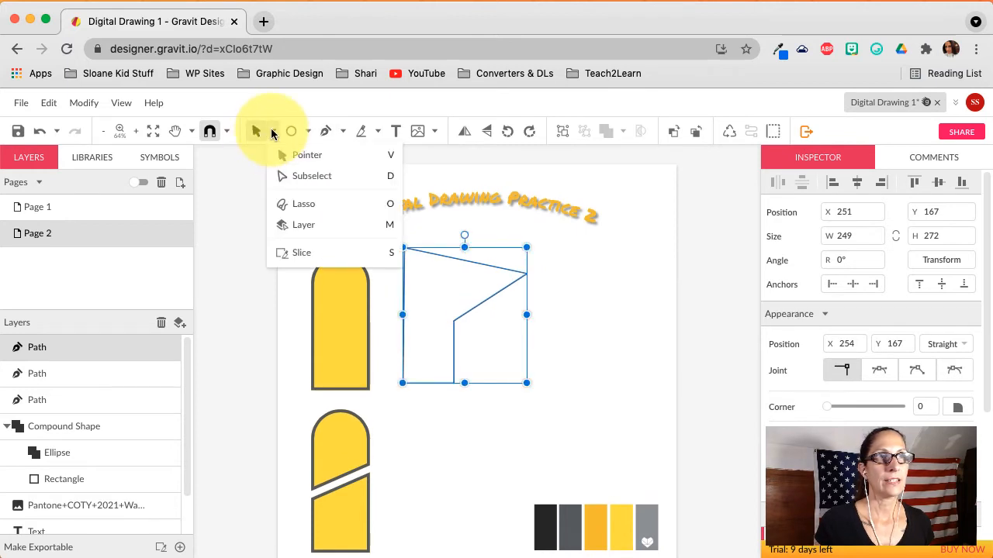
{"action": "left_click", "coordinate": [310, 176]}
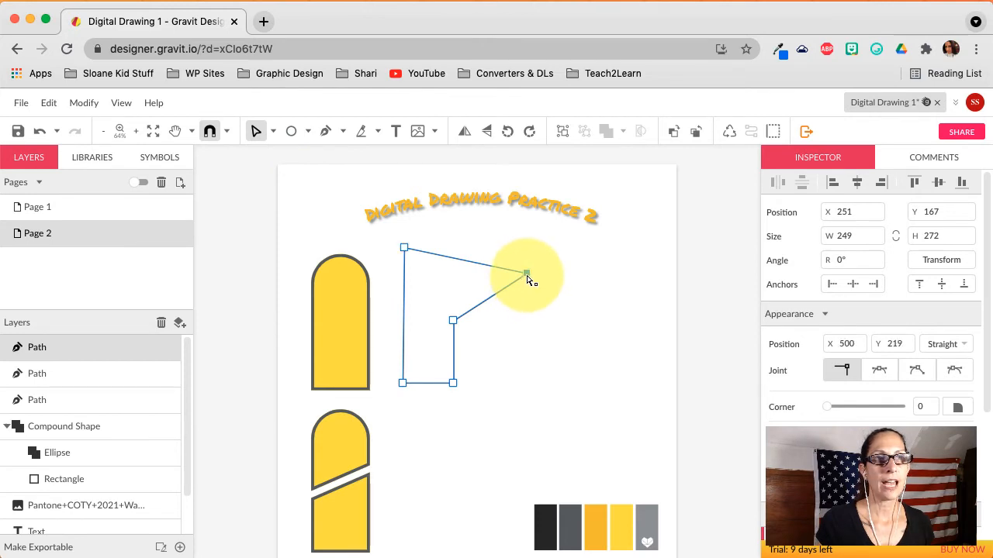
{"action": "left_click", "coordinate": [843, 368]}
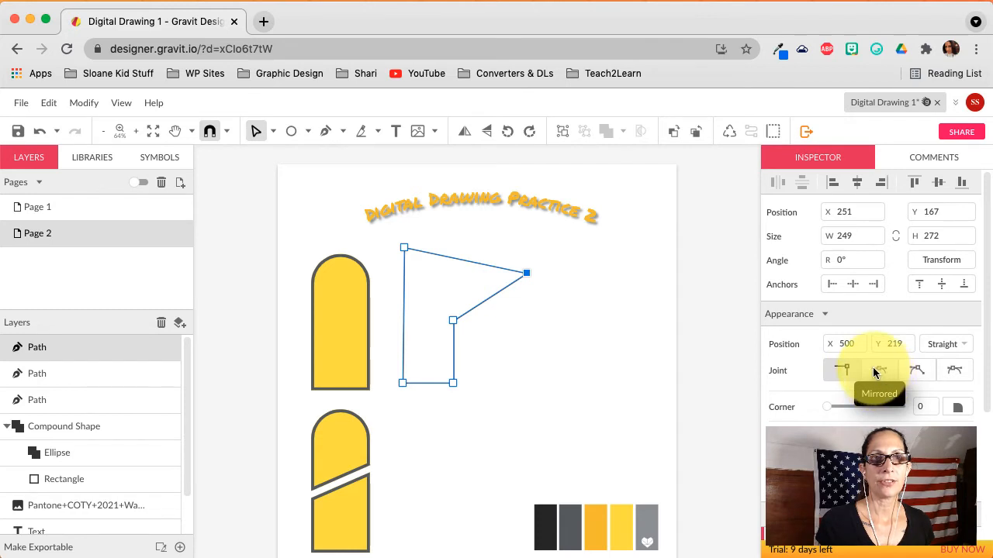
{"action": "left_click", "coordinate": [877, 374]}
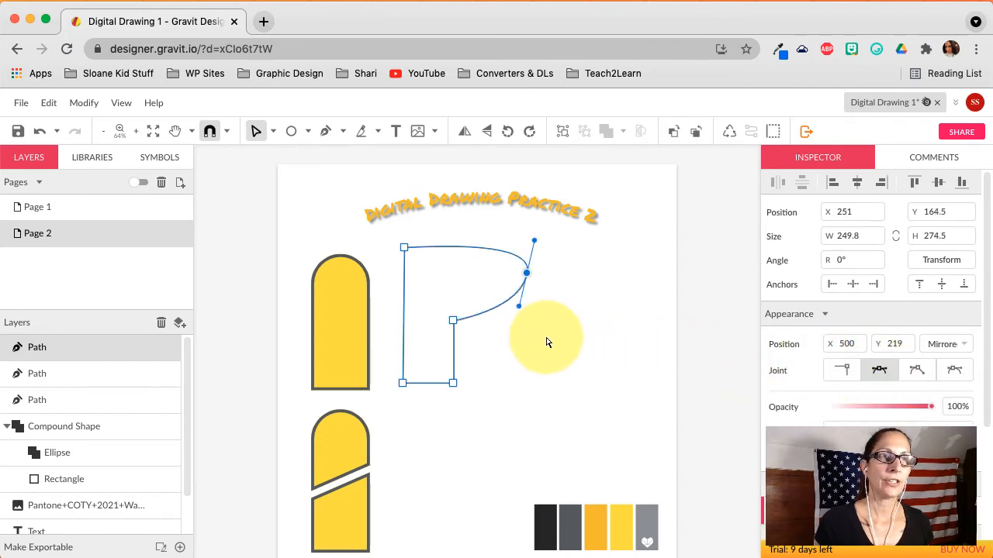
{"action": "left_click_drag", "start_coordinate": [519, 307], "coordinate": [528, 317]}
{"action": "left_click_drag", "start_coordinate": [527, 275], "coordinate": [518, 277]}
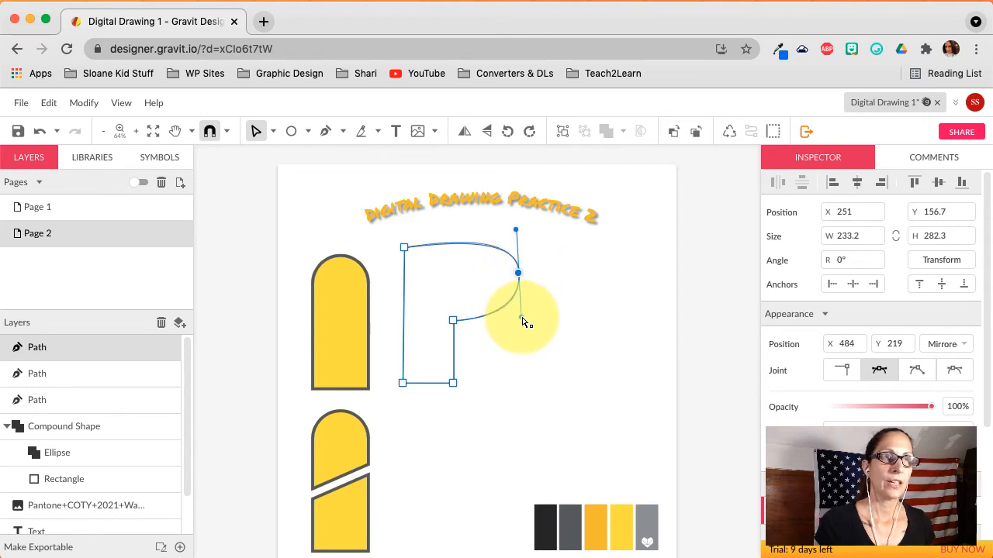
{"action": "key", "text": "Escape"}
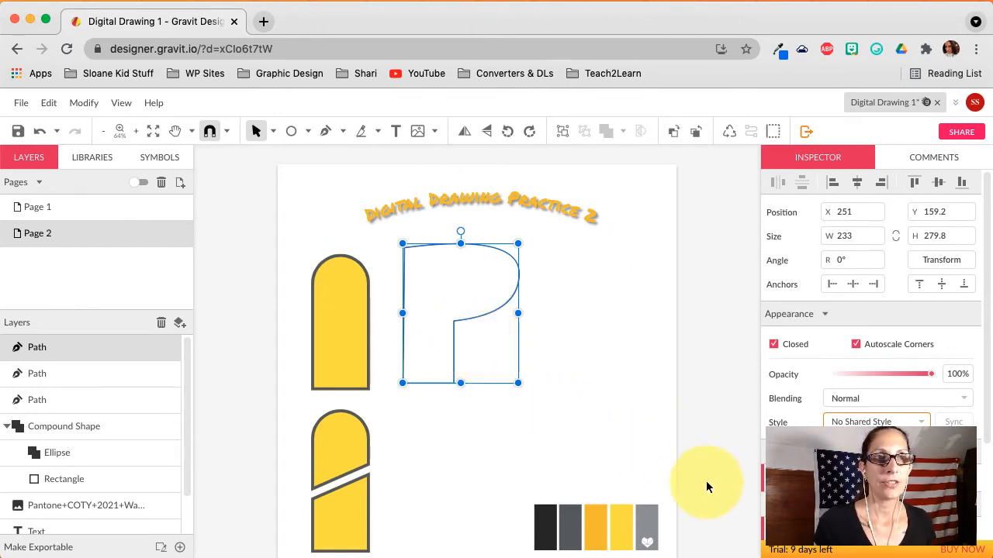
Fill the P with the light gray from the fifth palette swatch and give it a 6 px border in the fourth swatch's yellow.
{"action": "left_click", "coordinate": [791, 481]}
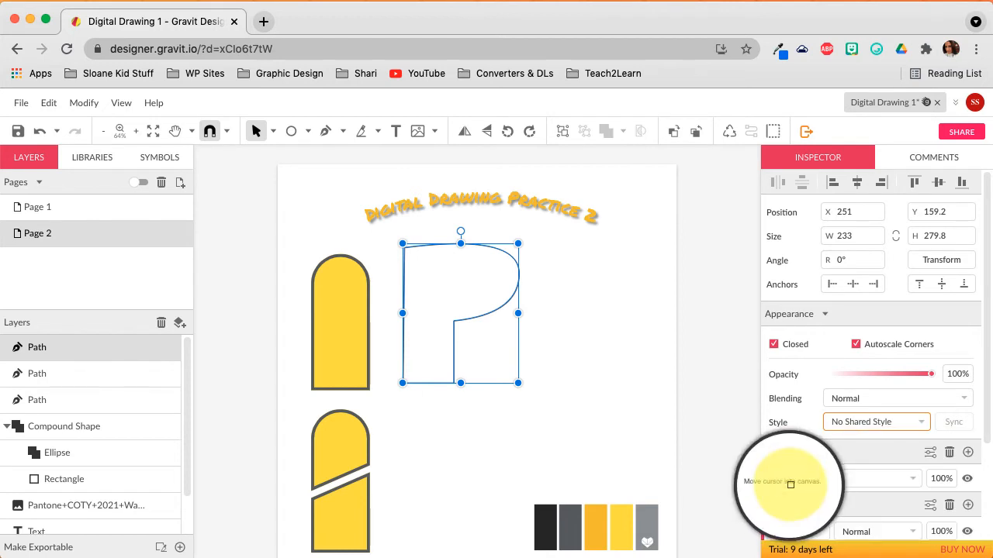
{"action": "left_click", "coordinate": [644, 524]}
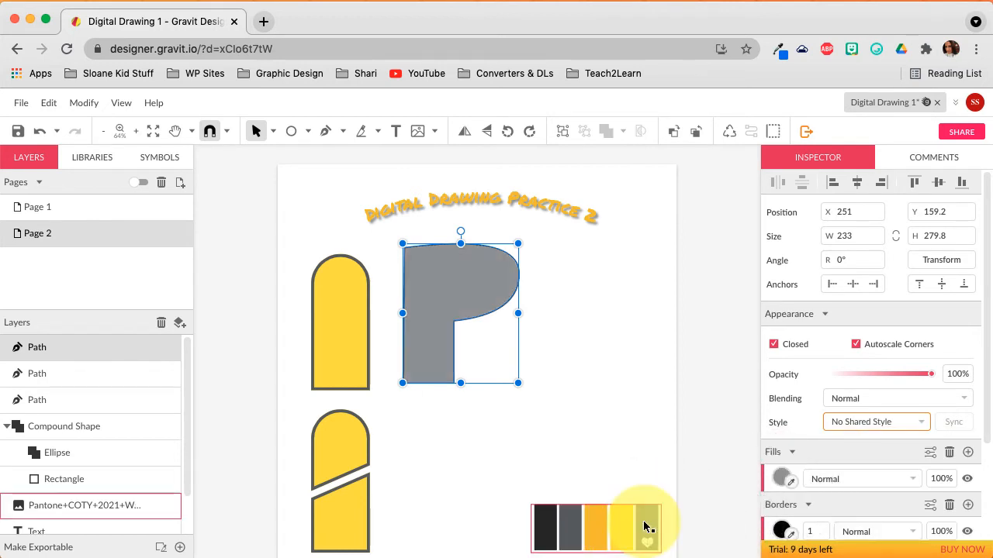
{"action": "left_click", "coordinate": [792, 534]}
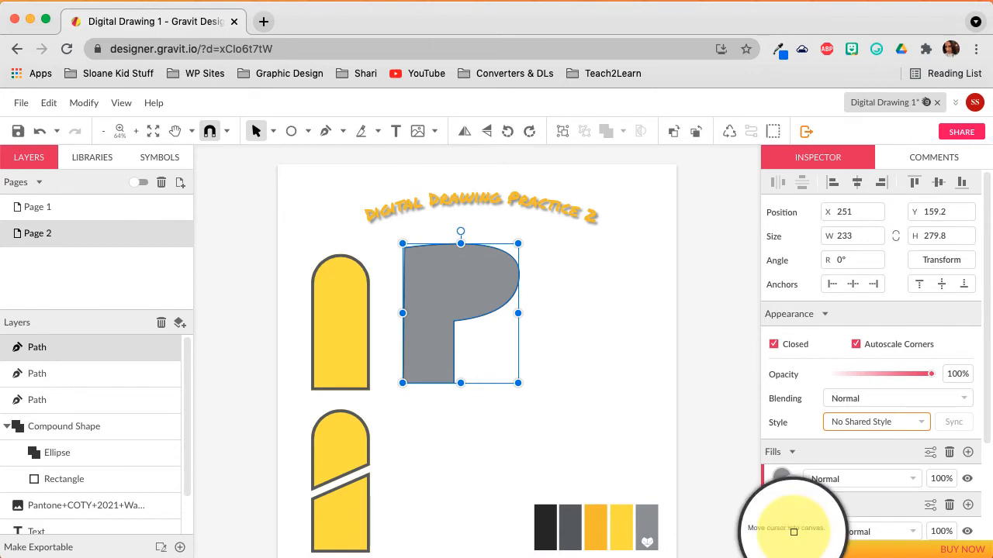
{"action": "left_click", "coordinate": [629, 514]}
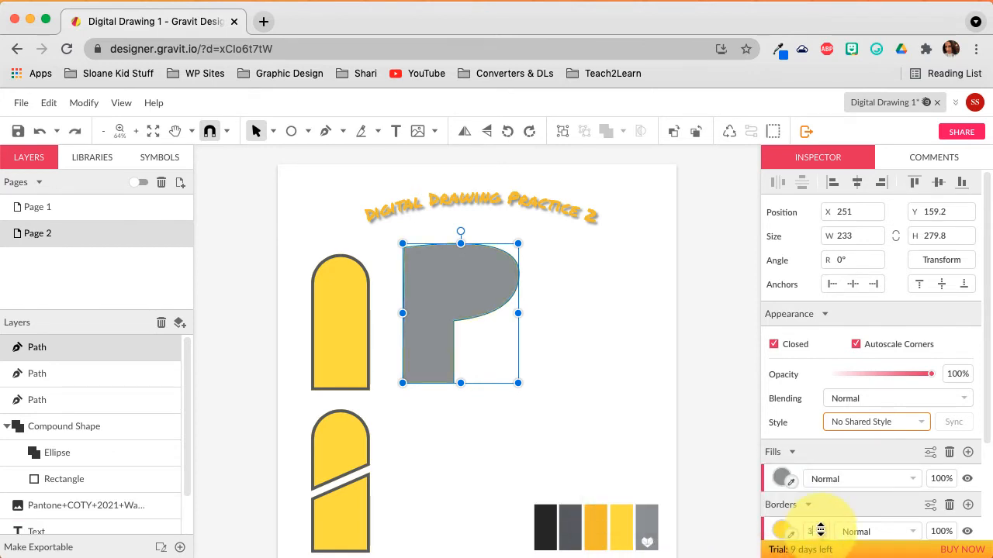
{"action": "left_click", "coordinate": [561, 405]}
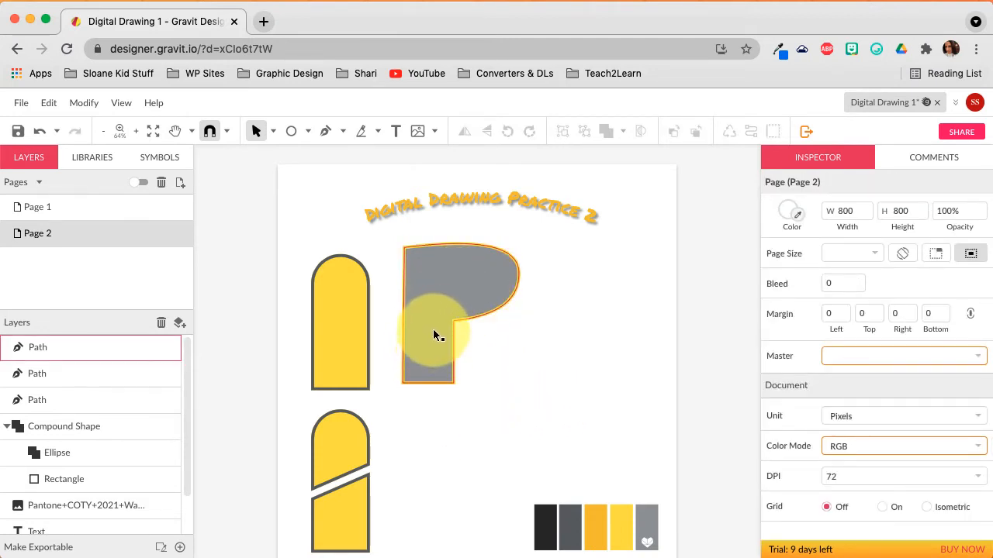
Move the P down beside the sliced arch, to about X 262, Y 452, and deselect it.
{"action": "left_click_drag", "start_coordinate": [439, 344], "coordinate": [442, 477]}
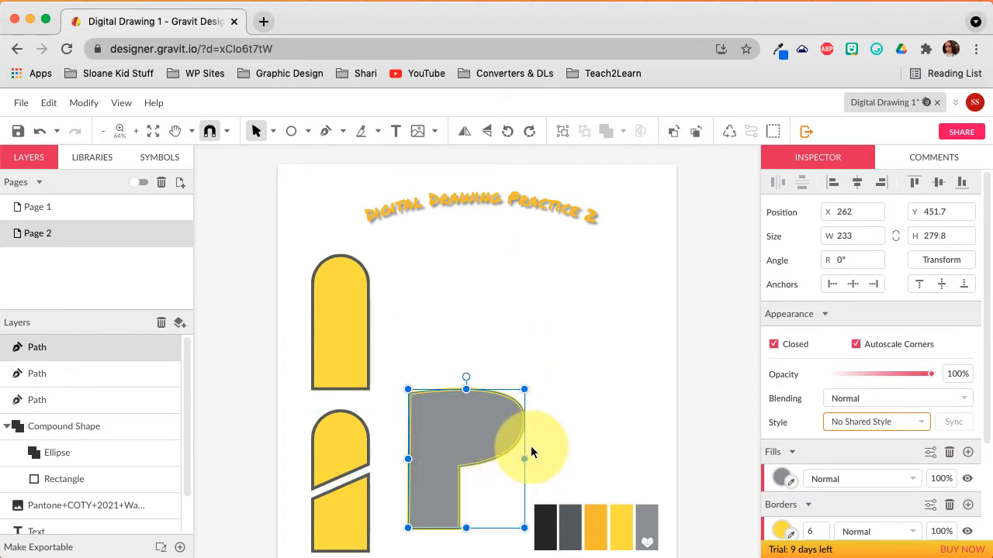
{"action": "left_click", "coordinate": [571, 425]}
{"action": "left_click_drag", "start_coordinate": [572, 425], "coordinate": [494, 453]}
Draw a closed D-shaped counter about 144 by 94 px inside the P's bowl with the Pen tool, curving its outer side, and deselect it.
{"action": "key", "text": "z"}
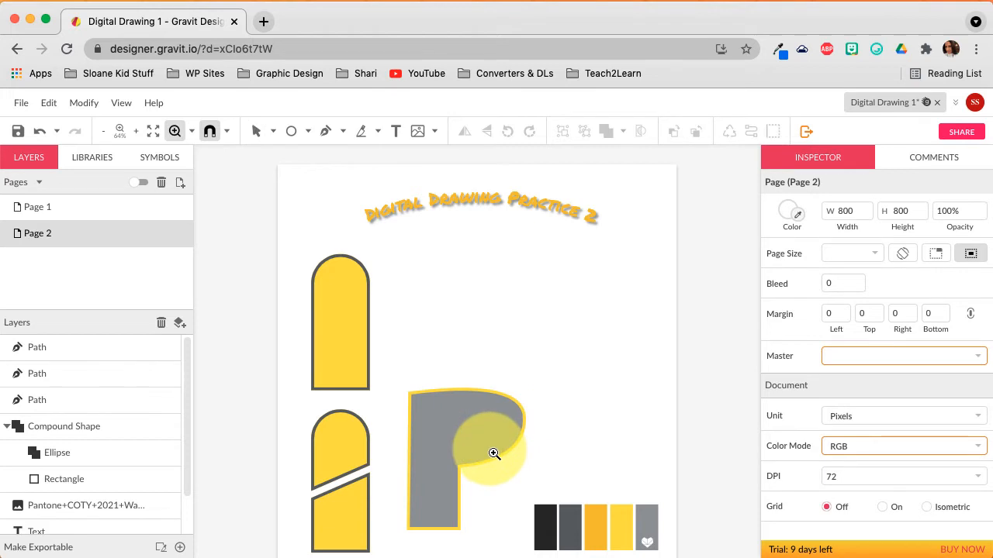
{"action": "scroll", "coordinate": [492, 454], "scroll_direction": "up", "scroll_amount": 1}
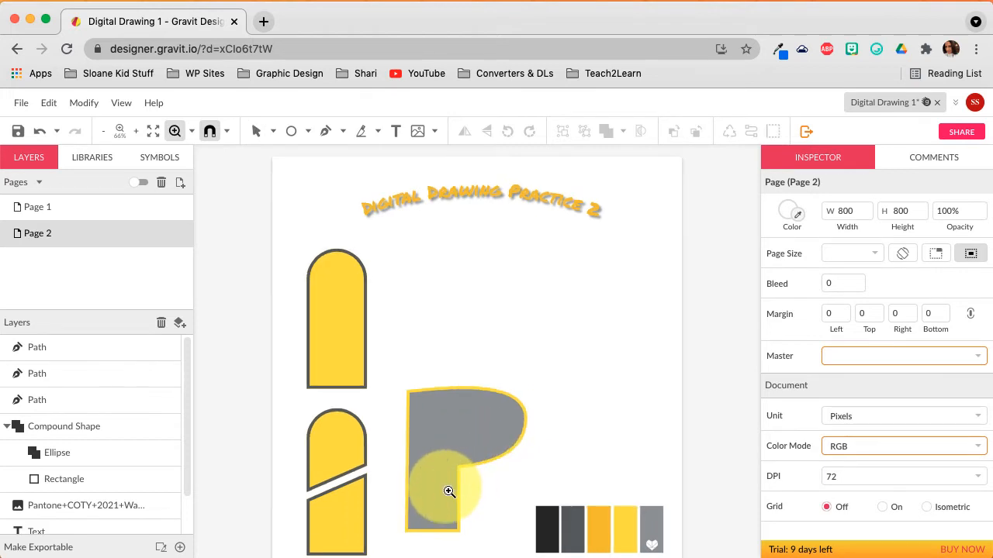
{"action": "left_click", "coordinate": [448, 492]}
{"action": "scroll", "coordinate": [551, 457], "scroll_direction": "down", "scroll_amount": 3}
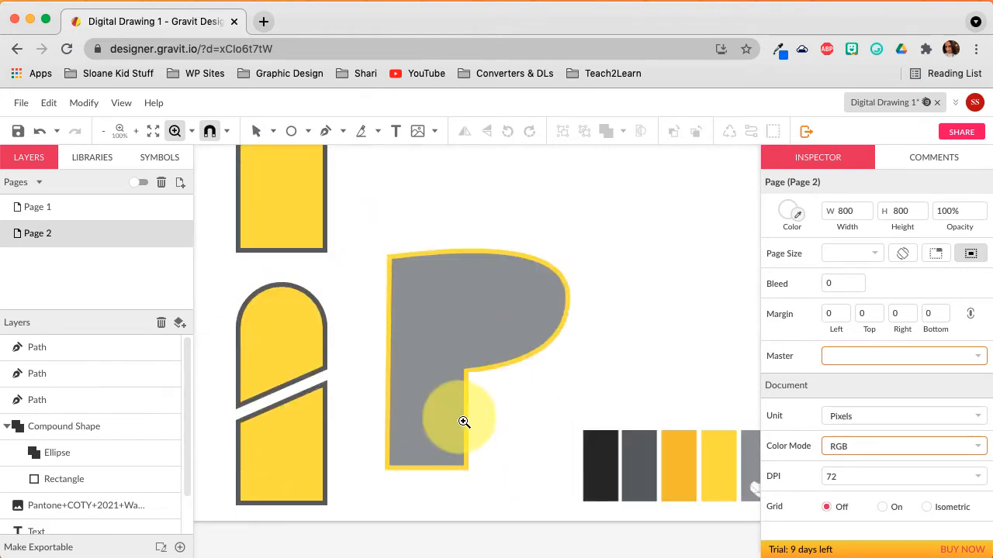
{"action": "left_click", "coordinate": [459, 375]}
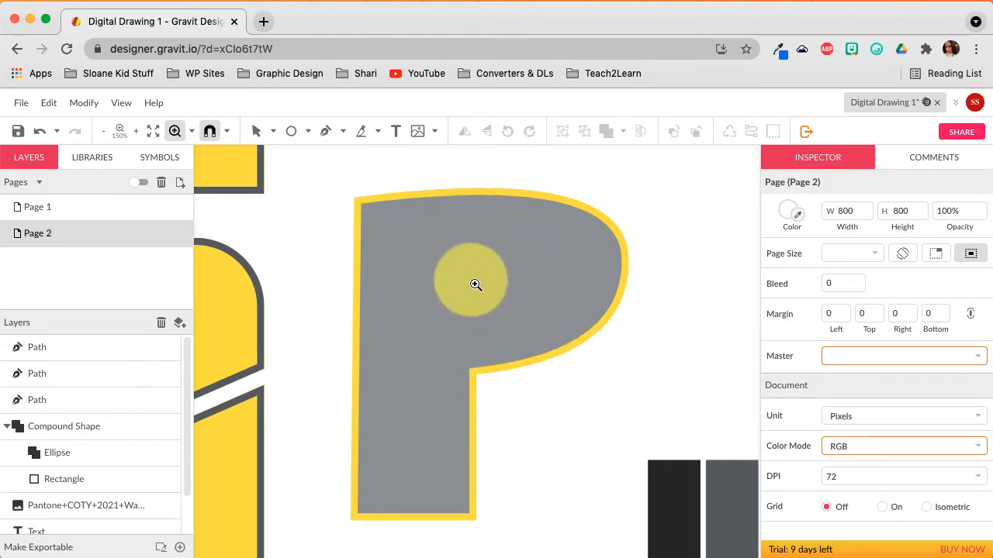
{"action": "left_click", "coordinate": [328, 134]}
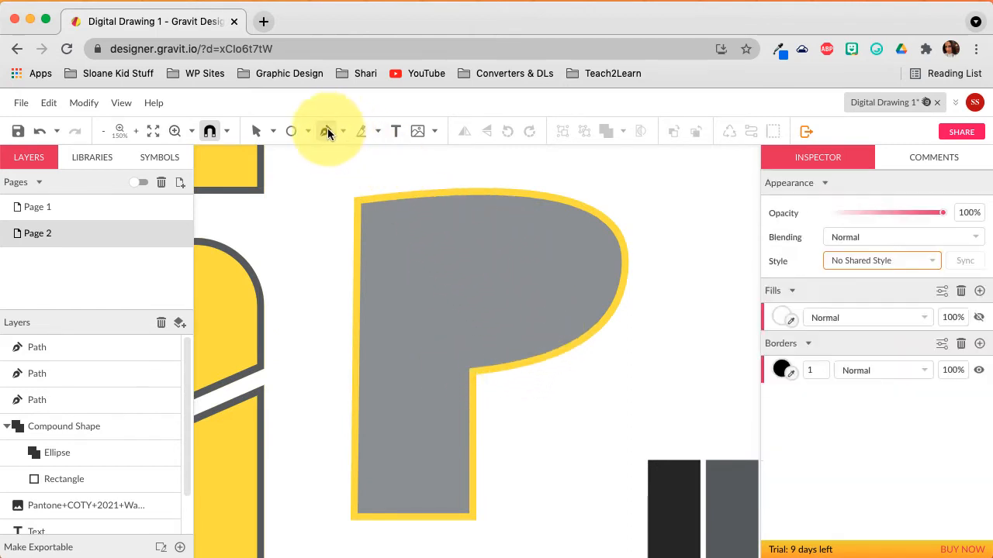
{"action": "scroll", "coordinate": [459, 250], "scroll_direction": "up", "scroll_amount": 1}
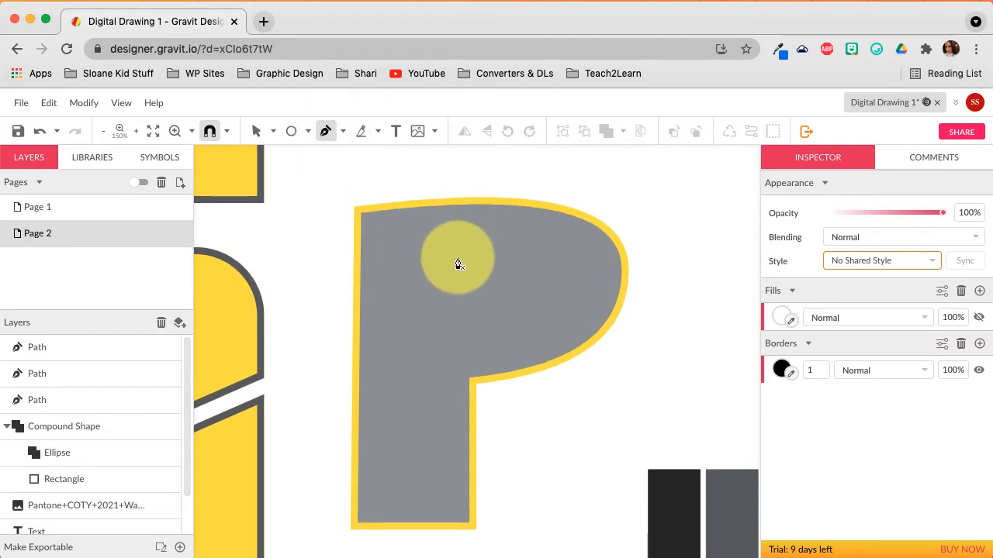
{"action": "left_click", "coordinate": [419, 239]}
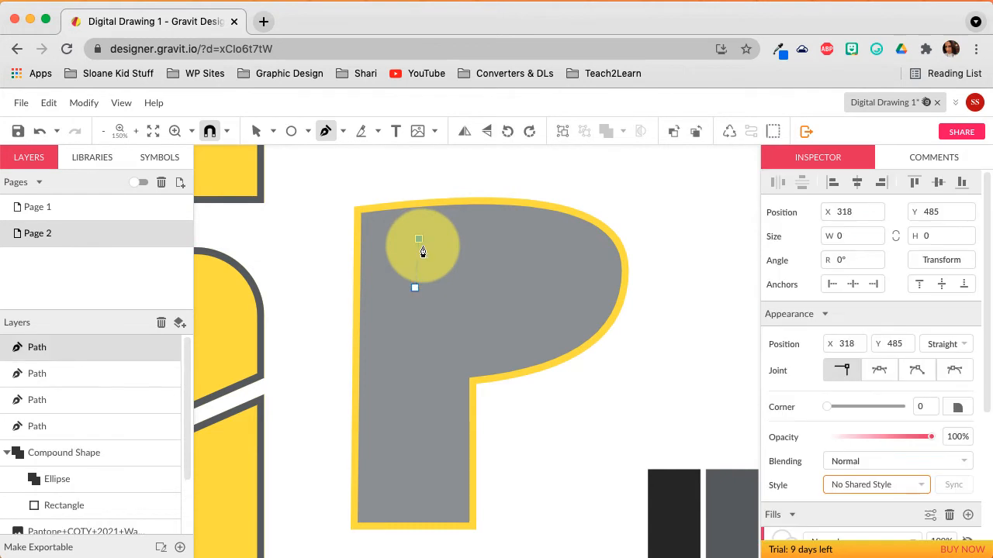
{"action": "left_click", "coordinate": [417, 344]}
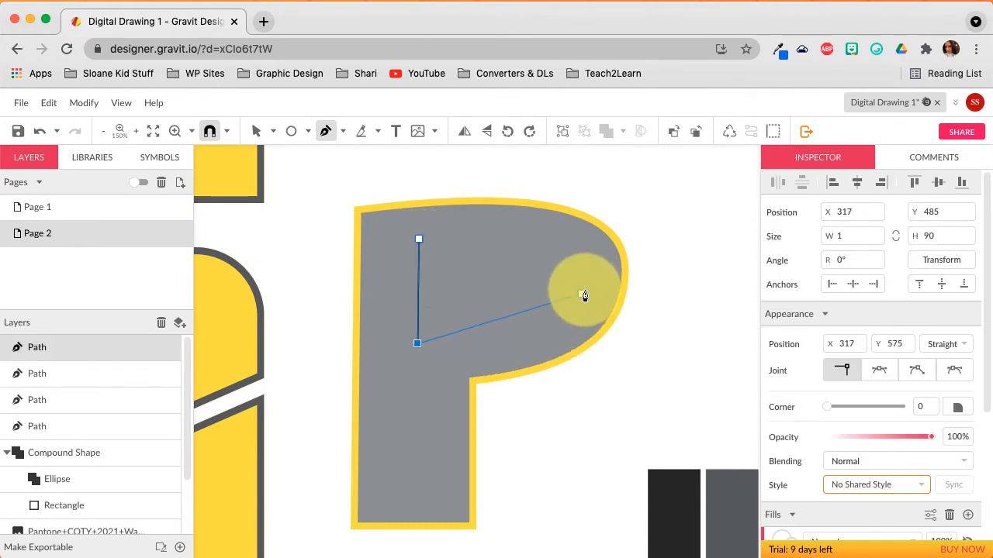
{"action": "left_click_drag", "start_coordinate": [585, 288], "coordinate": [592, 222]}
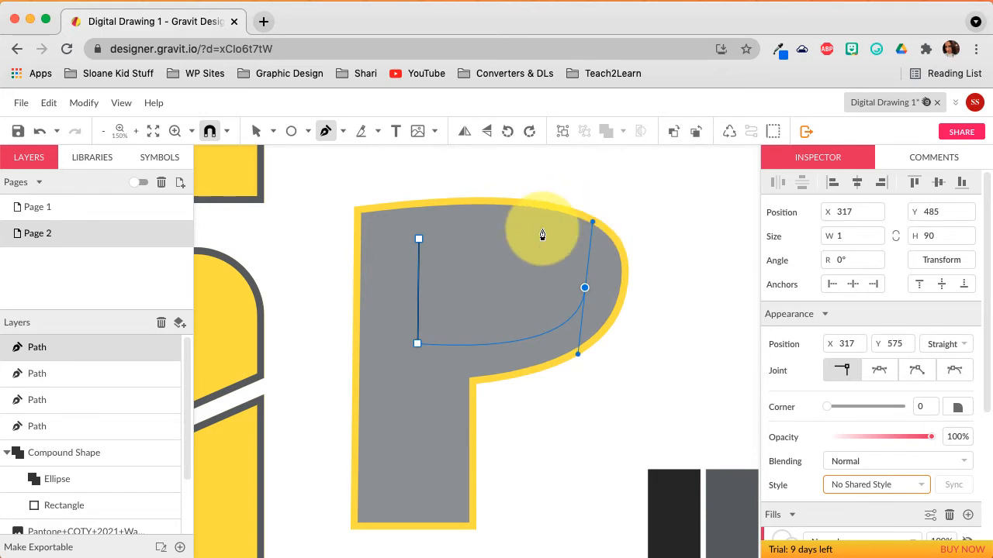
{"action": "left_click", "coordinate": [420, 242]}
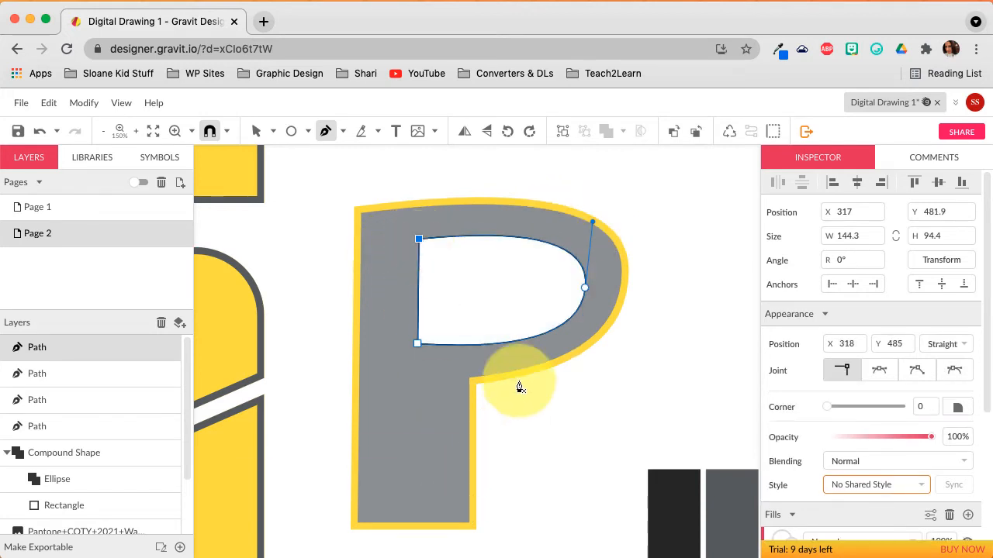
{"action": "scroll", "coordinate": [257, 186], "scroll_direction": "up", "scroll_amount": 1}
{"action": "left_click", "coordinate": [256, 134]}
{"action": "left_click", "coordinate": [576, 456]}
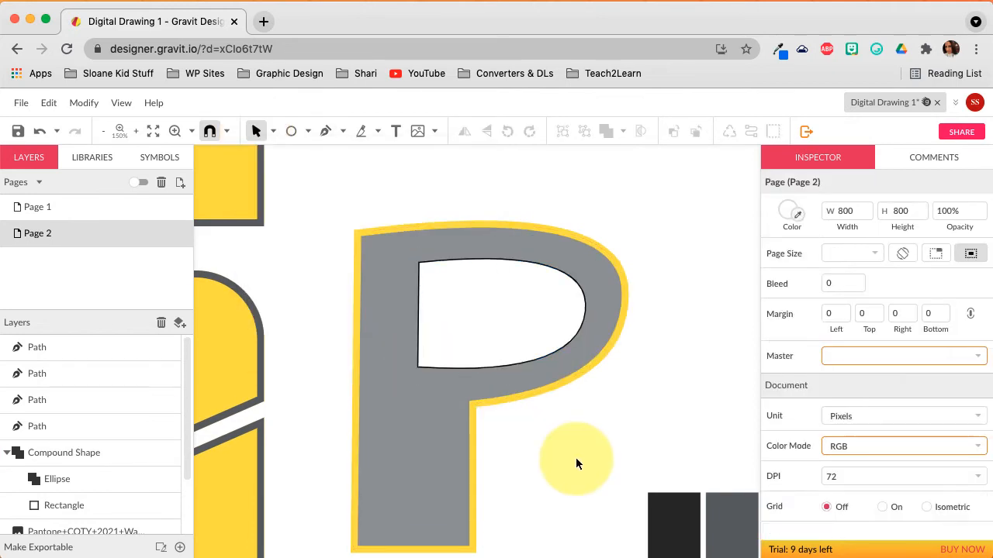
{"action": "scroll", "coordinate": [575, 464], "scroll_direction": "down", "scroll_amount": 3}
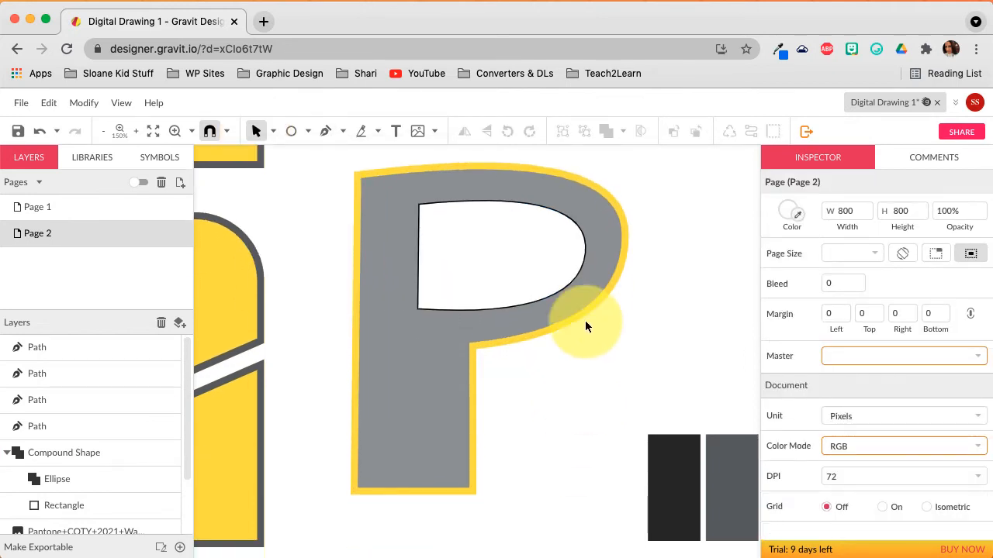
{"action": "left_click", "coordinate": [490, 270]}
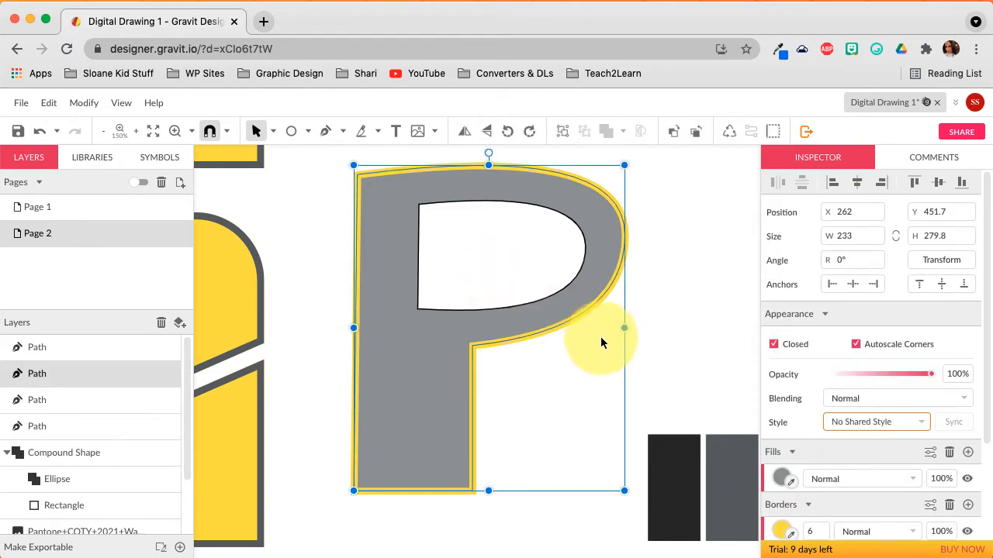
{"action": "left_click", "coordinate": [99, 354]}
{"action": "left_click", "coordinate": [642, 345]}
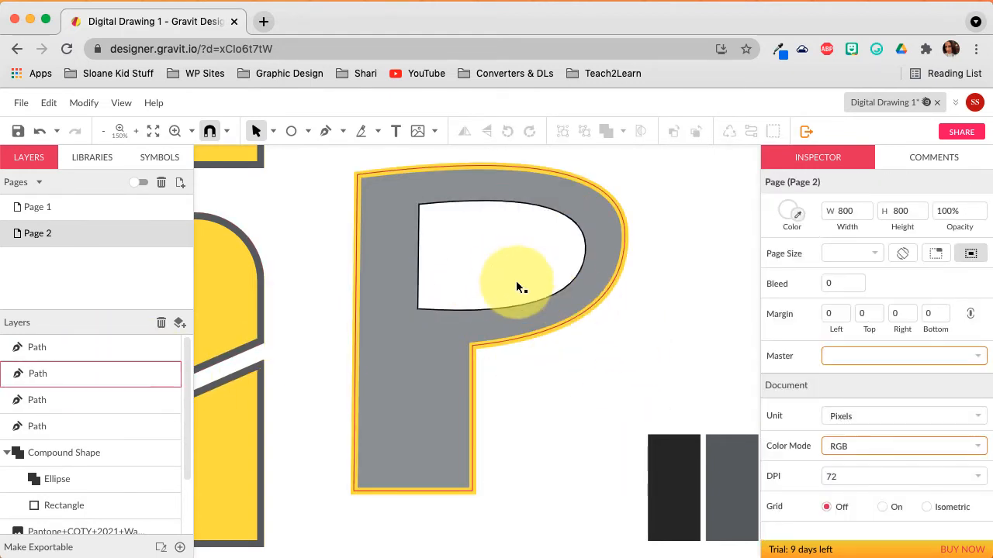
Fill the D-shaped counter inside the P with the black from the first palette swatch and deselect it.
{"action": "left_click", "coordinate": [507, 281]}
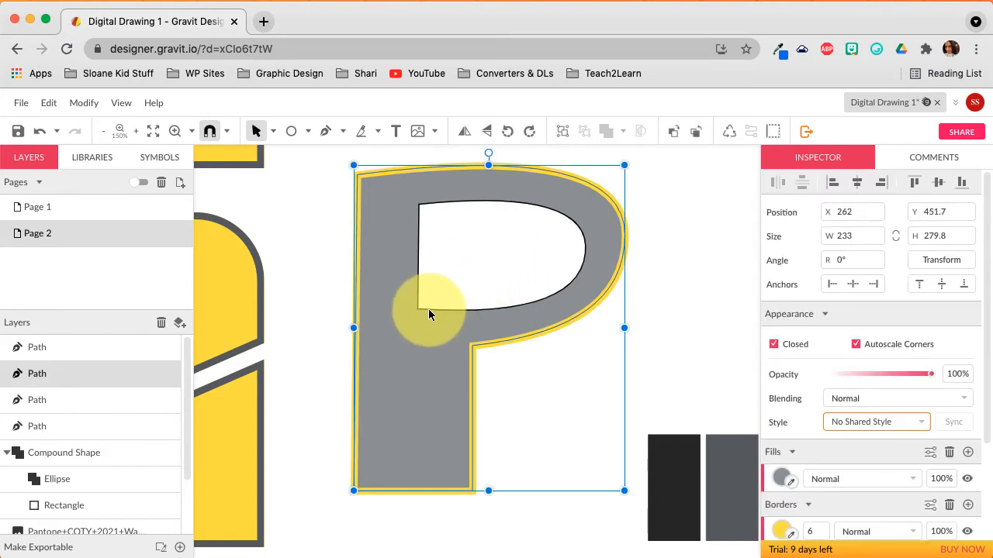
{"action": "left_click", "coordinate": [80, 348]}
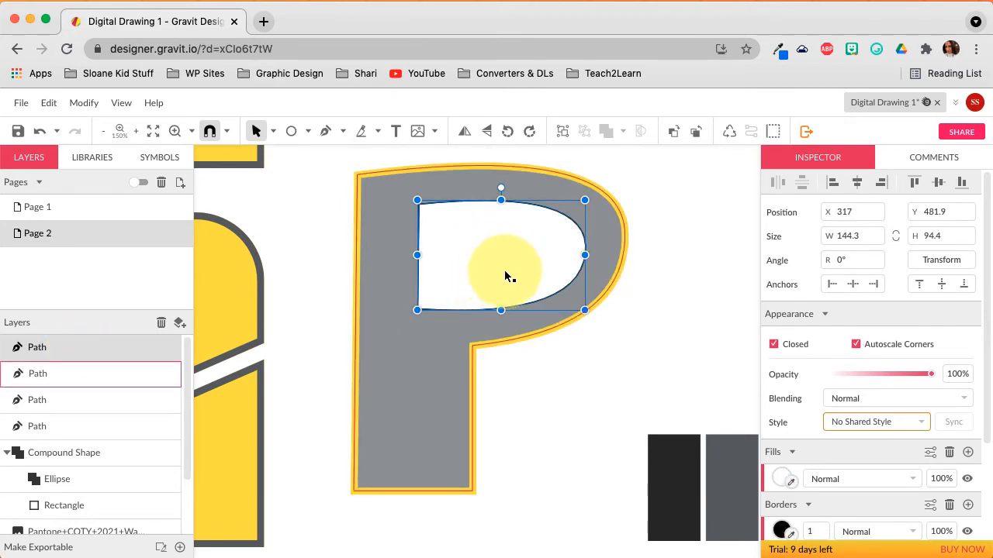
{"action": "left_click", "coordinate": [792, 482]}
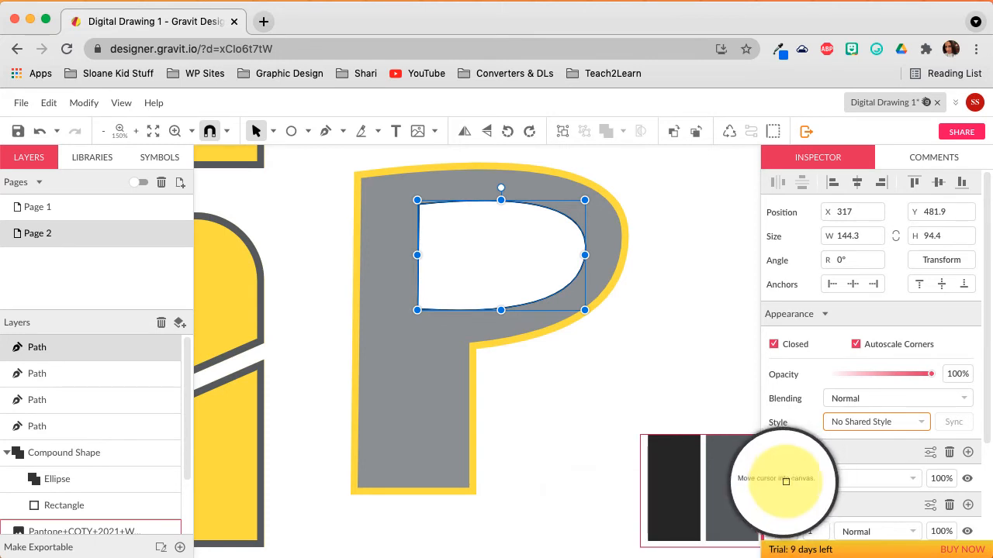
{"action": "left_click", "coordinate": [676, 483]}
{"action": "left_click", "coordinate": [507, 428]}
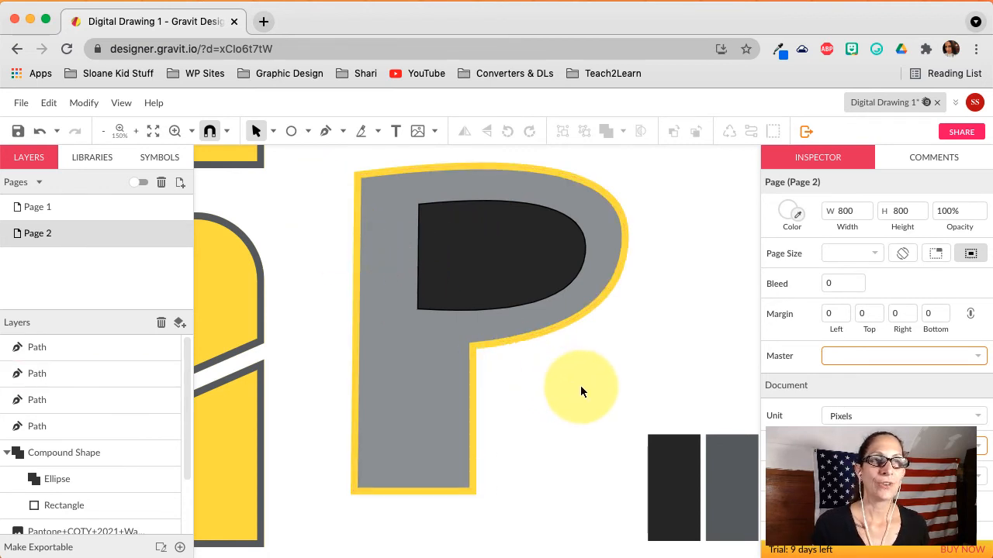
Select the P together with its counter, apply Subtract to cut the counter out of the letter, and deselect the result.
{"action": "left_click_drag", "start_coordinate": [679, 293], "coordinate": [552, 274]}
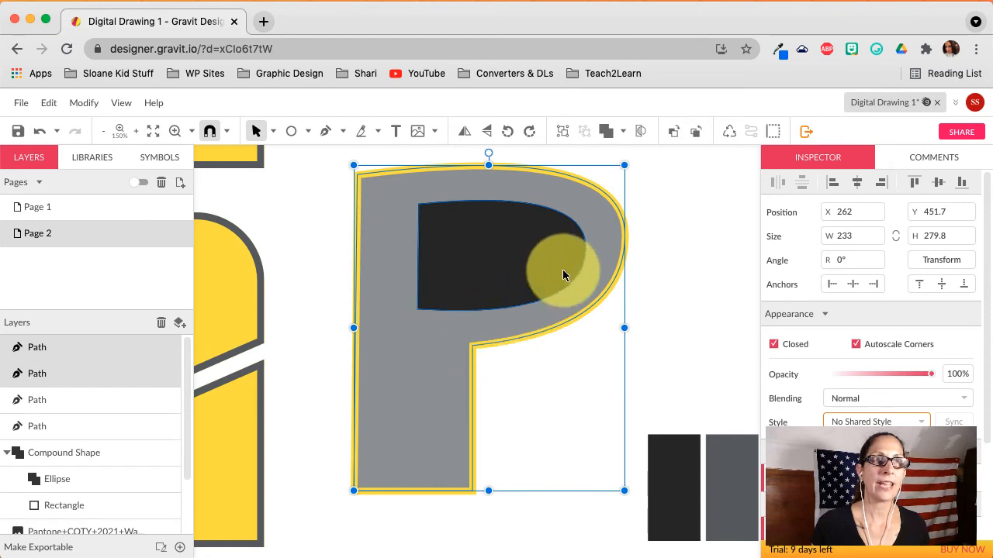
{"action": "left_click", "coordinate": [624, 134]}
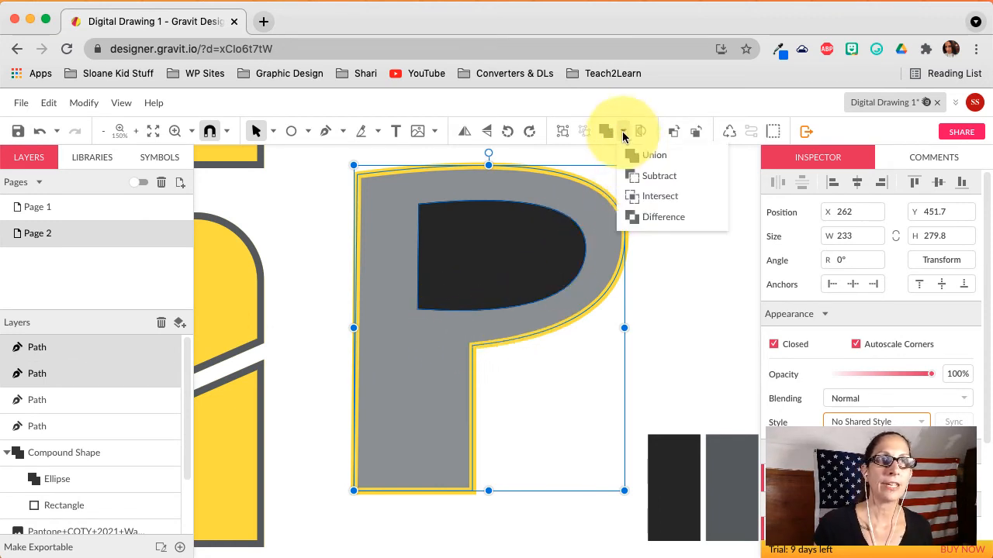
{"action": "left_click", "coordinate": [642, 177]}
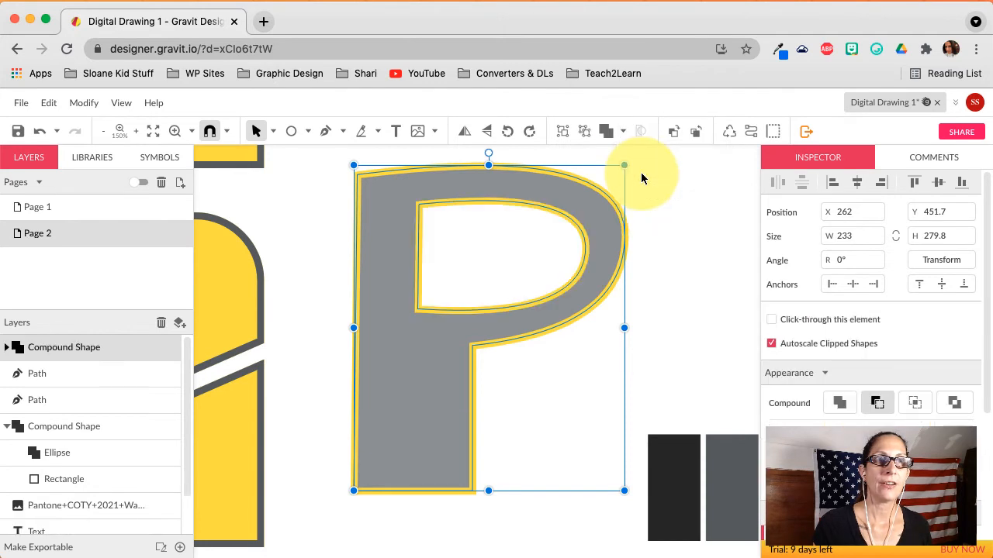
{"action": "left_click", "coordinate": [685, 341]}
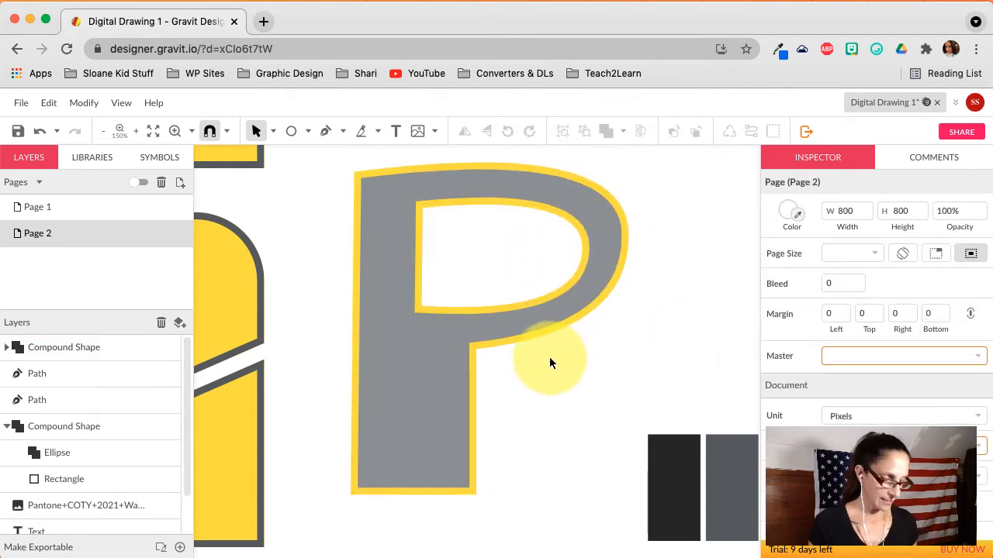
Move the P compound shape down beside the sliced arch, to about X 245, Y 492.
{"action": "key", "text": "z"}
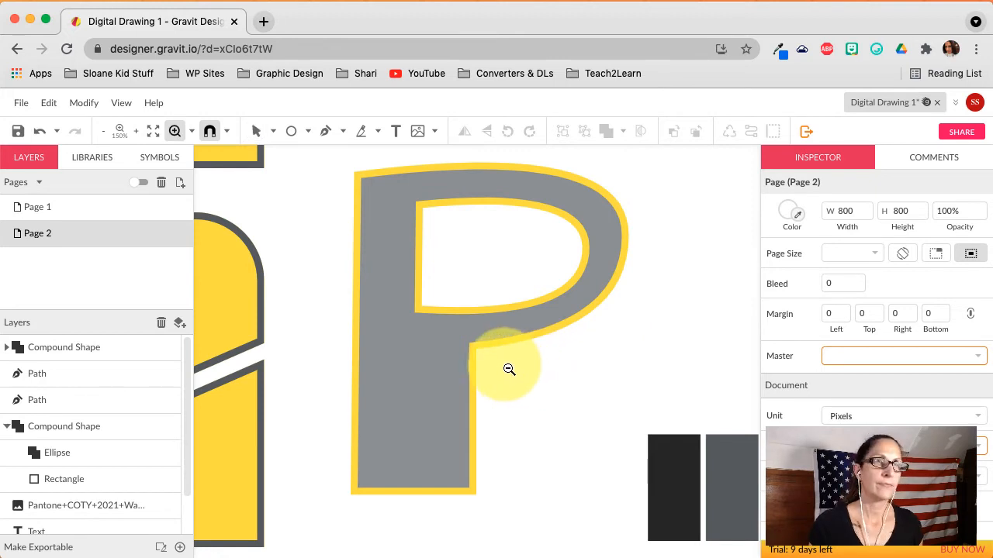
{"action": "left_click", "coordinate": [505, 371], "text": "alt"}
{"action": "left_click", "coordinate": [499, 373], "text": "alt"}
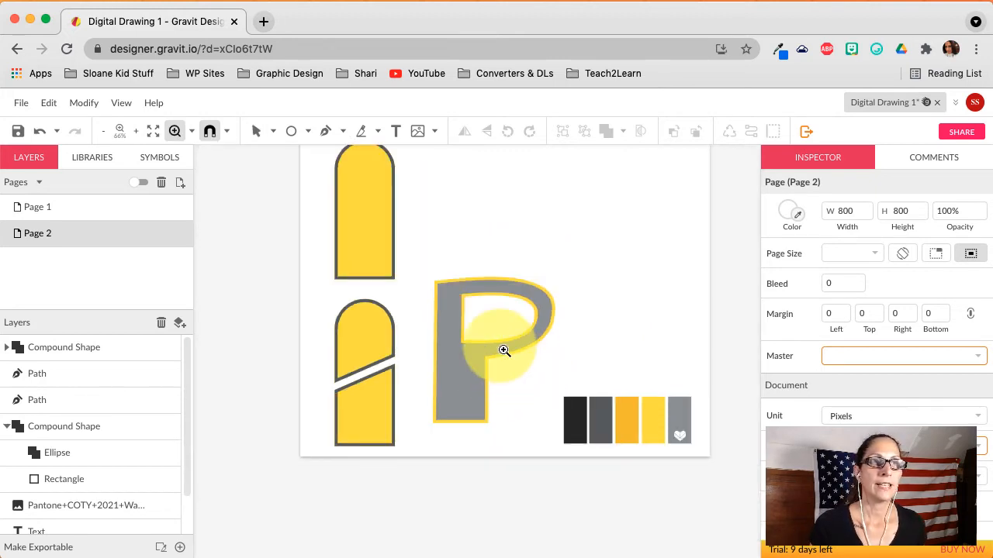
{"action": "left_click", "coordinate": [256, 133]}
{"action": "left_click", "coordinate": [453, 389]}
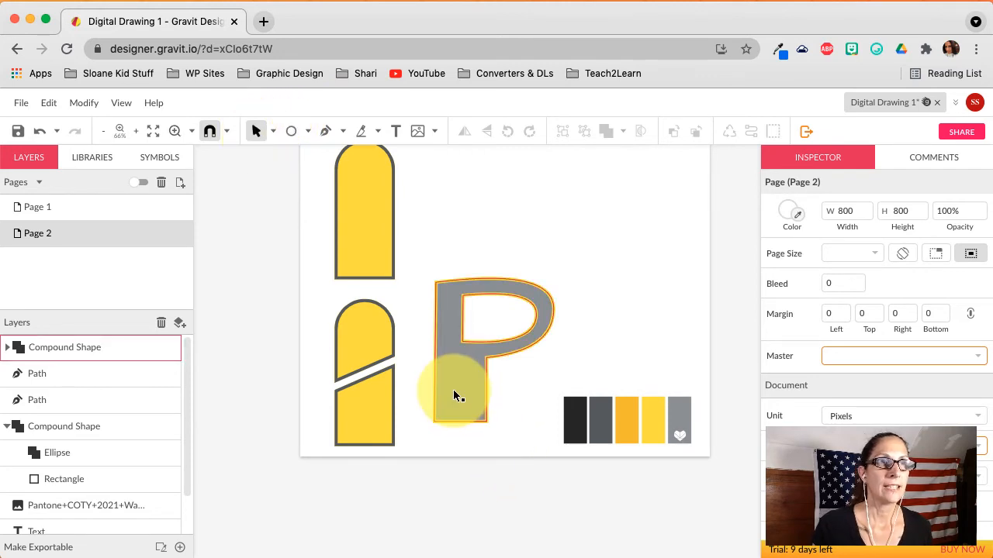
{"action": "mouse_move", "coordinate": [453, 389]}
{"action": "left_mouse_down"}
{"action": "mouse_move", "coordinate": [415, 350]}
{"action": "mouse_move", "coordinate": [365, 321]}
{"action": "mouse_move", "coordinate": [420, 301]}
{"action": "mouse_move", "coordinate": [450, 417]}
{"action": "left_mouse_up"}
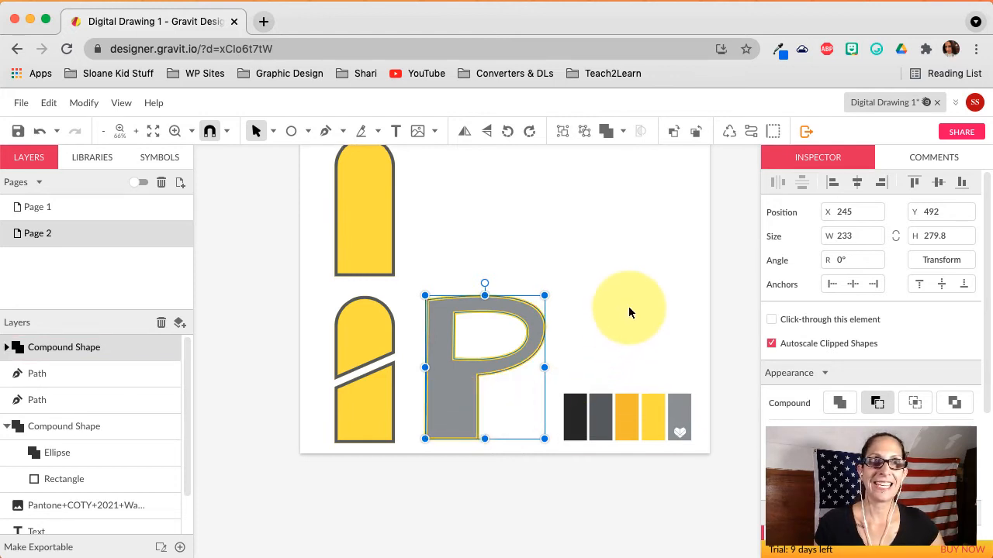
Place the paint-splat-set-ink-drop image on the page and move it beside the upper arch, to about X 460.5, Y 196.
{"action": "scroll", "coordinate": [628, 310], "scroll_direction": "up", "scroll_amount": 5}
{"action": "scroll", "coordinate": [629, 313], "scroll_direction": "down", "scroll_amount": 1}
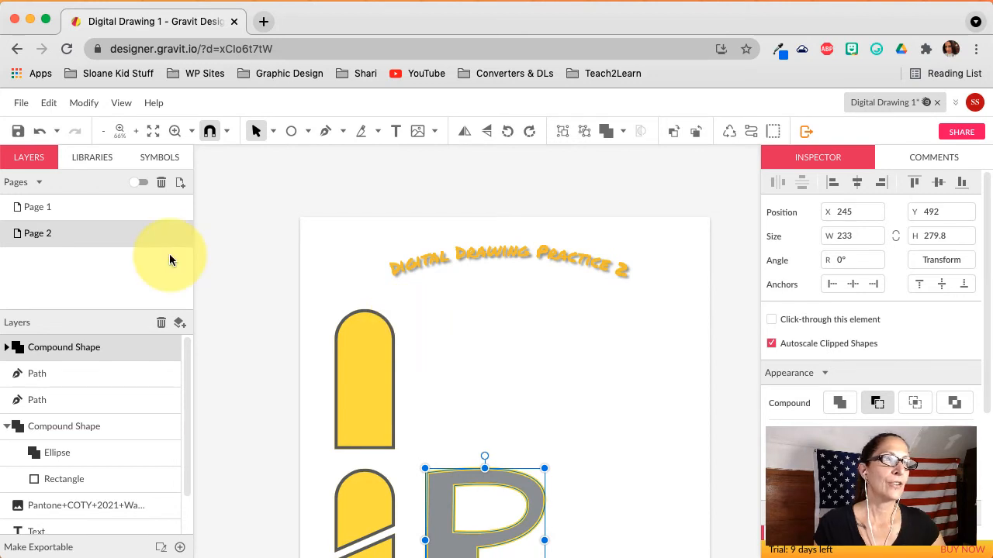
{"action": "left_click", "coordinate": [29, 108]}
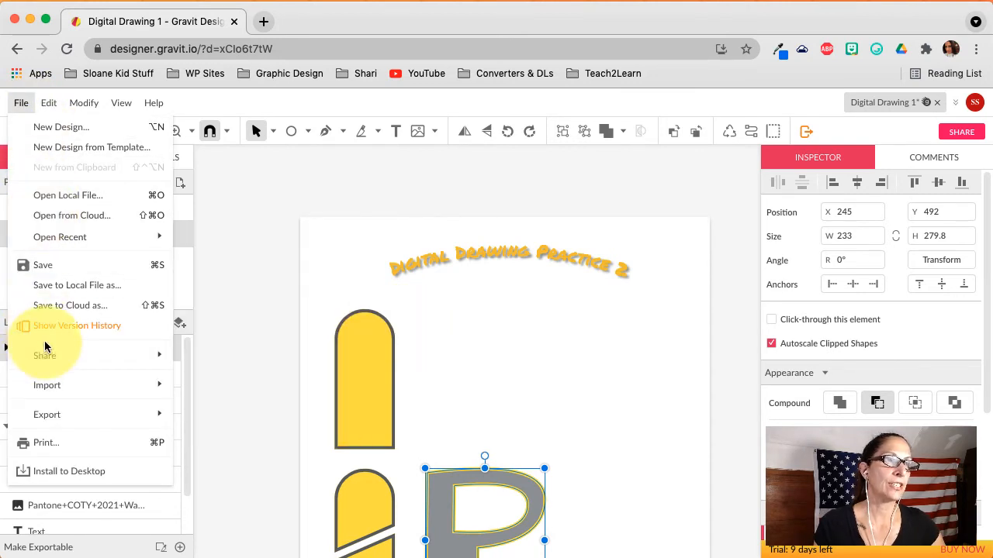
{"action": "mouse_move", "coordinate": [58, 386]}
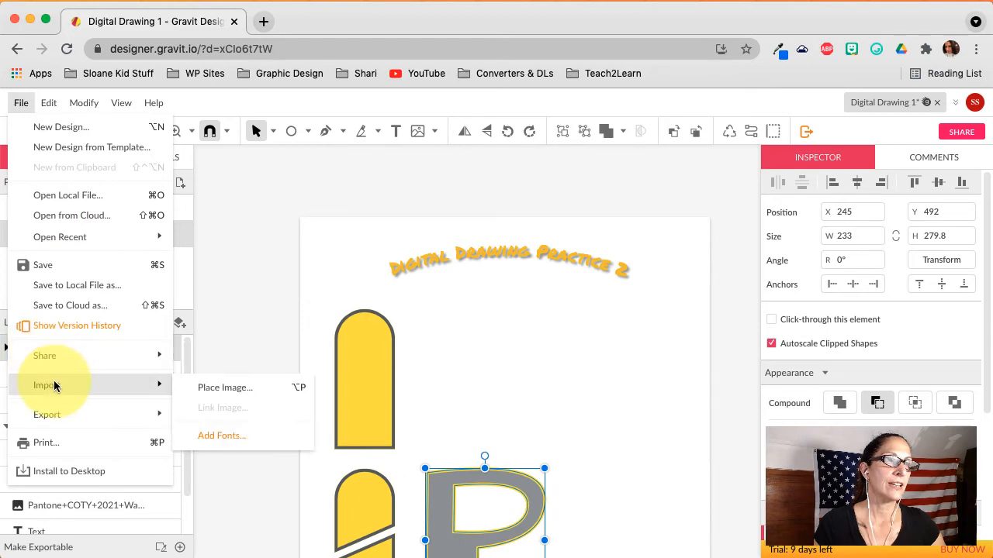
{"action": "left_click", "coordinate": [224, 388]}
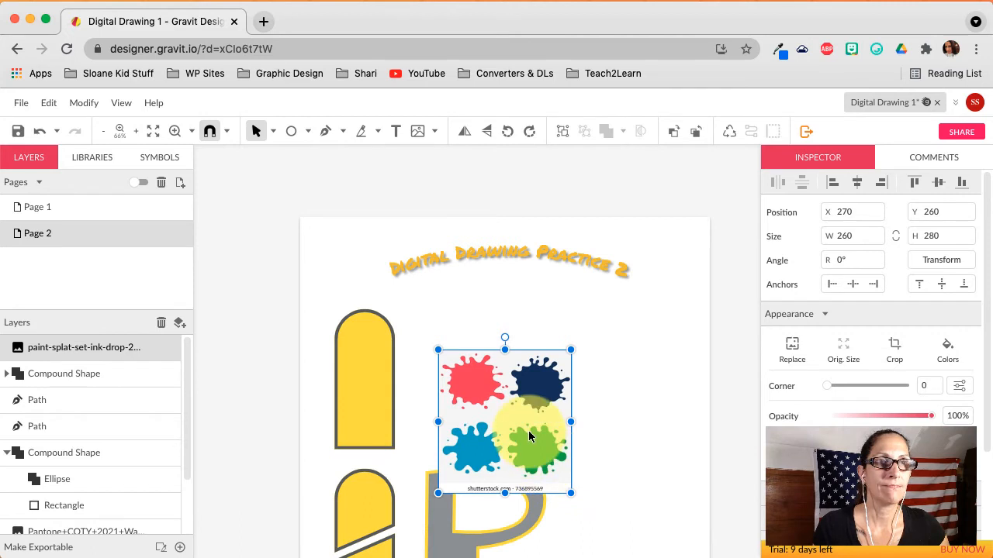
{"action": "left_click_drag", "start_coordinate": [528, 436], "coordinate": [624, 401]}
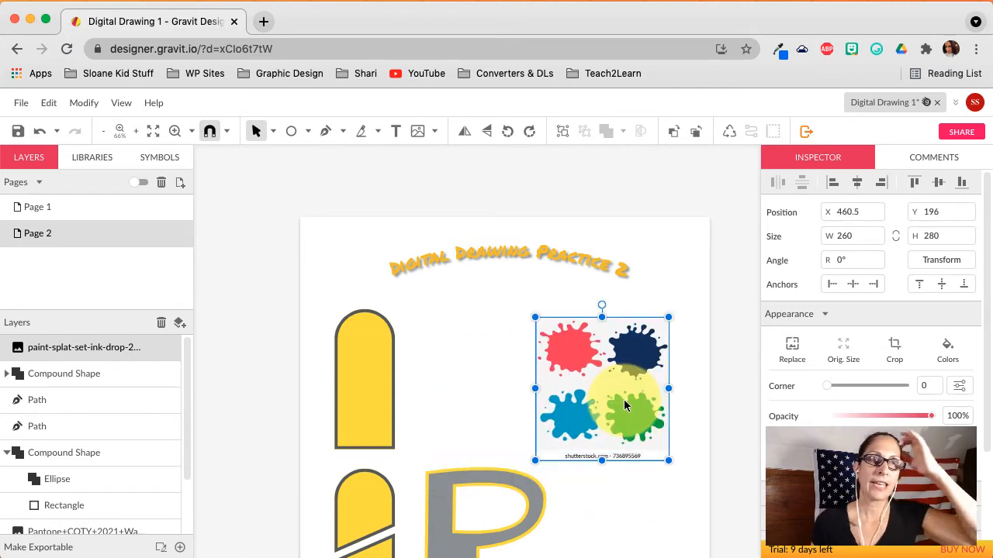
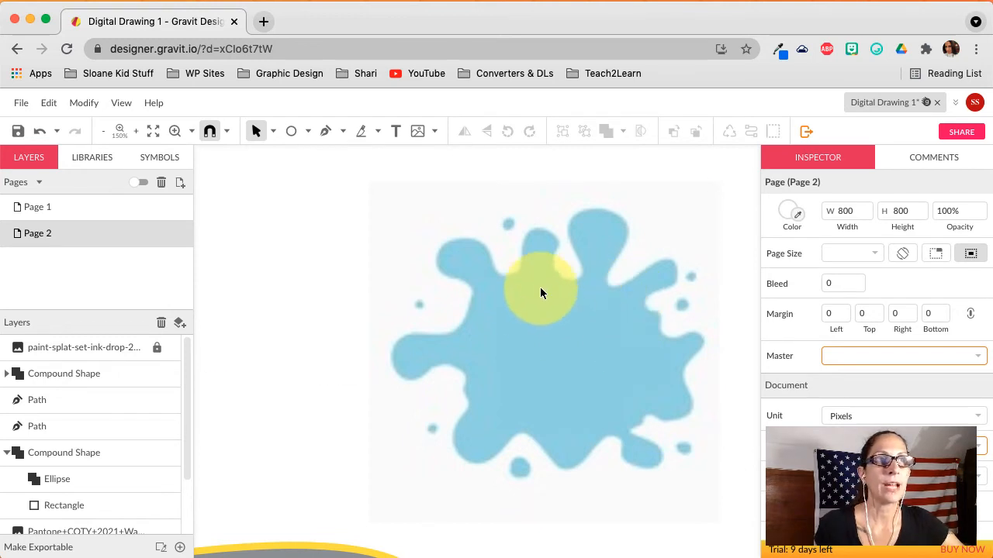
Start tracing the blue splat with the Pen tool, from X 578, Y 251 around the tall upper lobe to X 623, Y 259.
{"action": "left_click", "coordinate": [326, 133]}
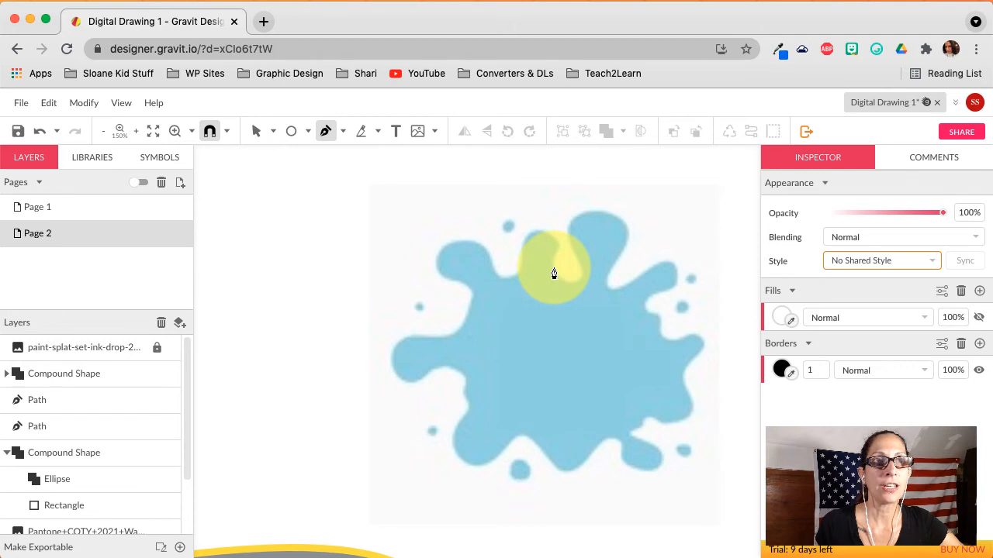
{"action": "left_click", "coordinate": [553, 273]}
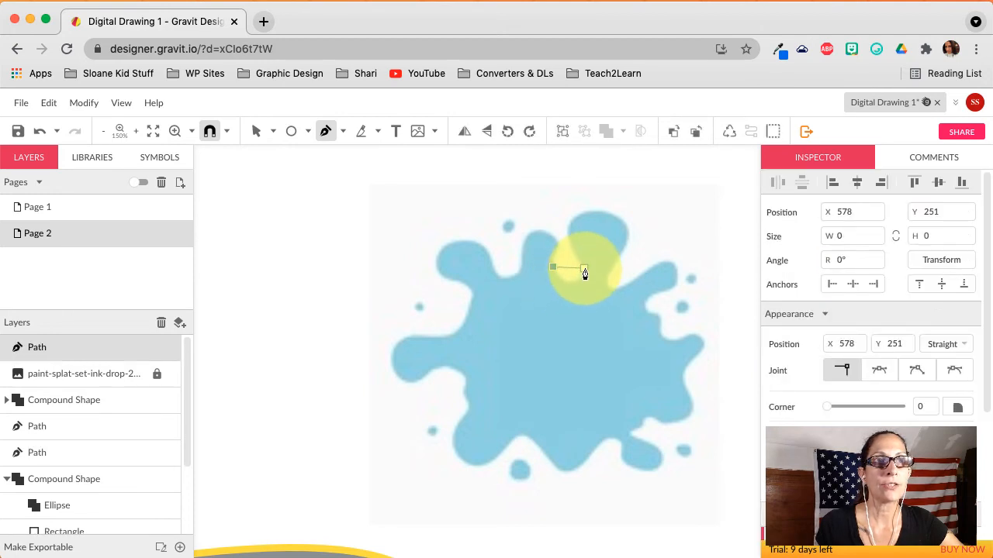
{"action": "left_click_drag", "start_coordinate": [584, 270], "coordinate": [599, 238]}
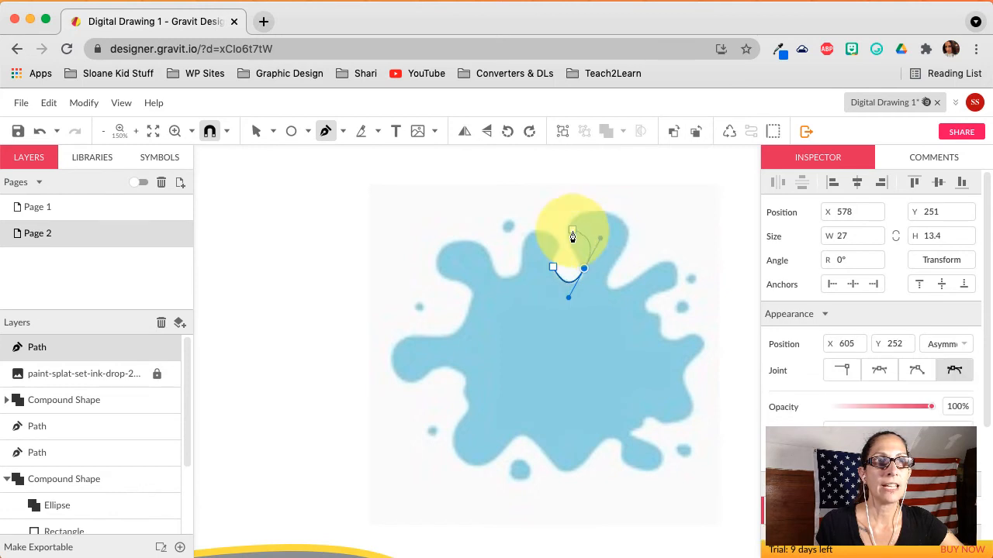
{"action": "left_click", "coordinate": [584, 268]}
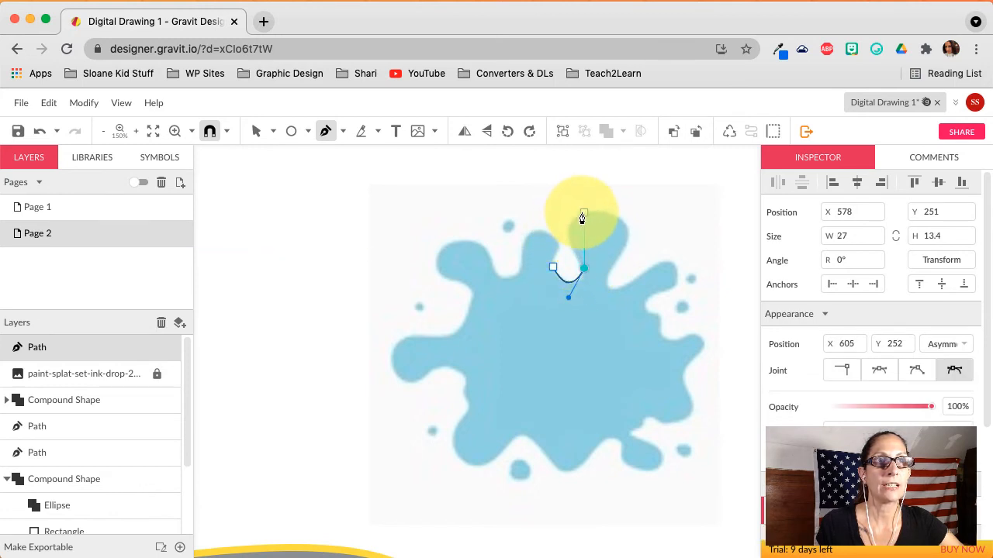
{"action": "left_click_drag", "start_coordinate": [583, 213], "coordinate": [617, 206]}
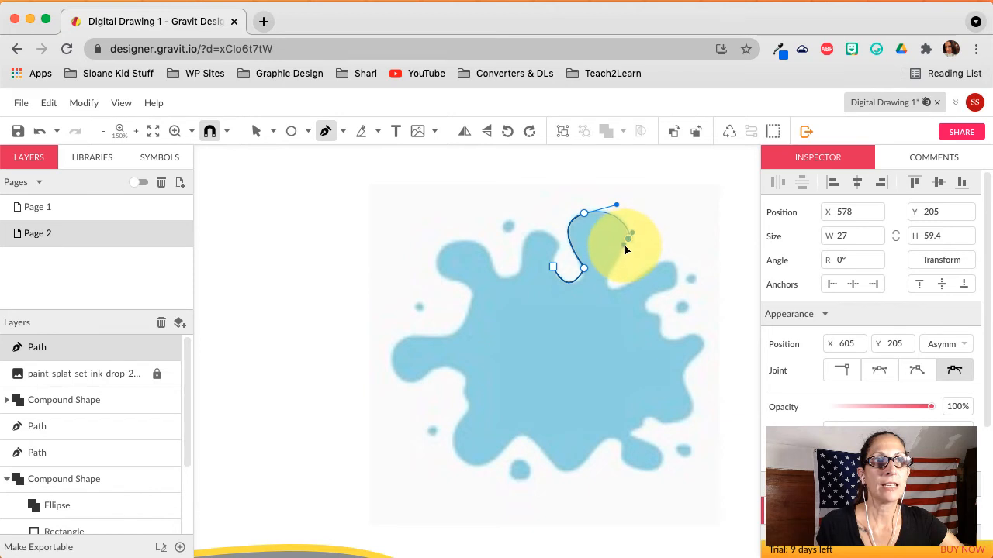
{"action": "left_click", "coordinate": [627, 238]}
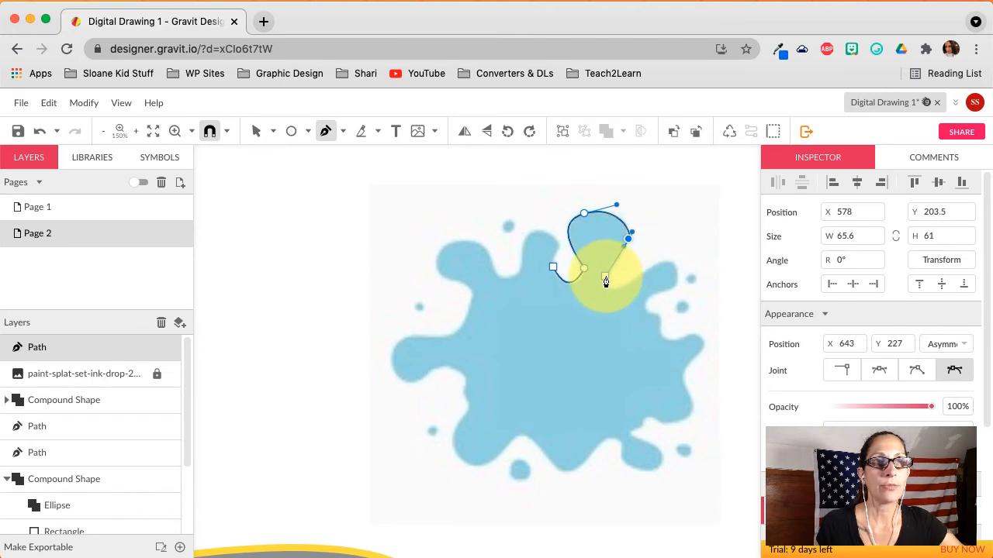
{"action": "left_click", "coordinate": [605, 277]}
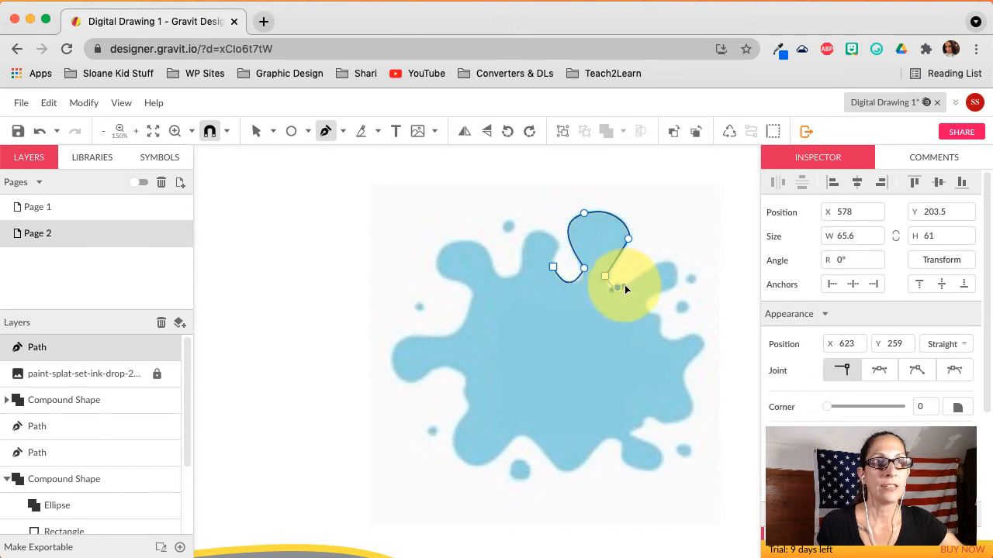
Continue the Pen outline with curved points around the lobes on the splat's right side, down to about X 663, Y 381.
{"action": "left_click_drag", "start_coordinate": [635, 285], "coordinate": [660, 266]}
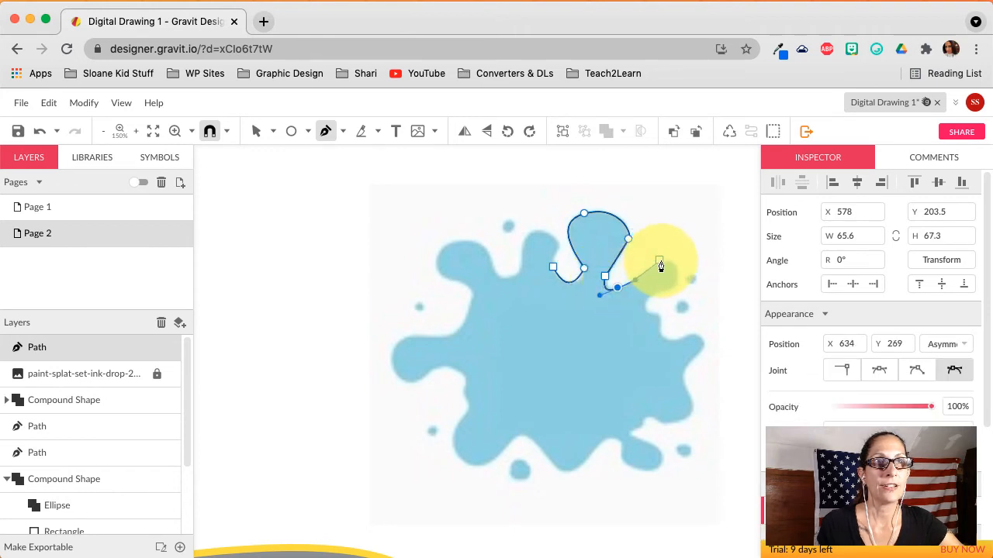
{"action": "left_click", "coordinate": [660, 261]}
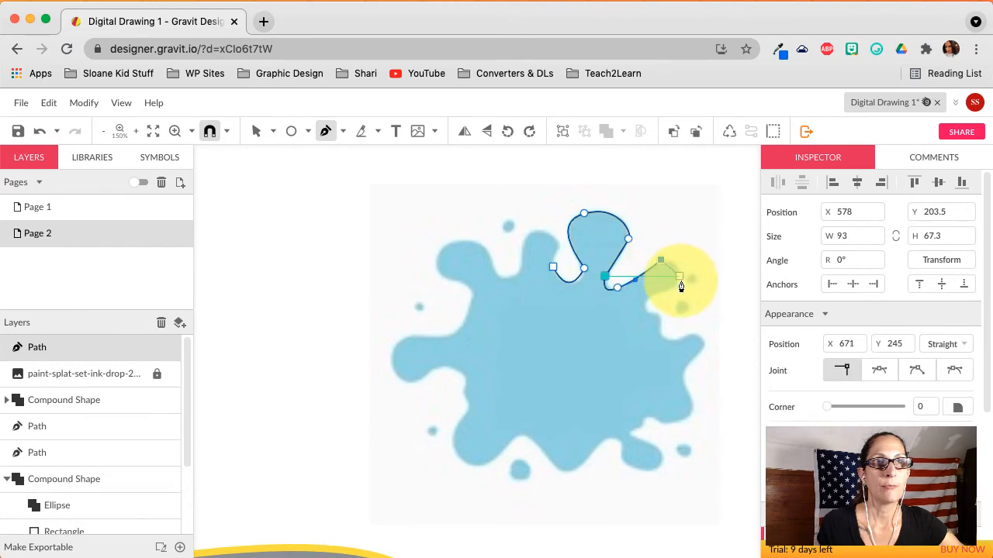
{"action": "left_click_drag", "start_coordinate": [674, 289], "coordinate": [642, 308]}
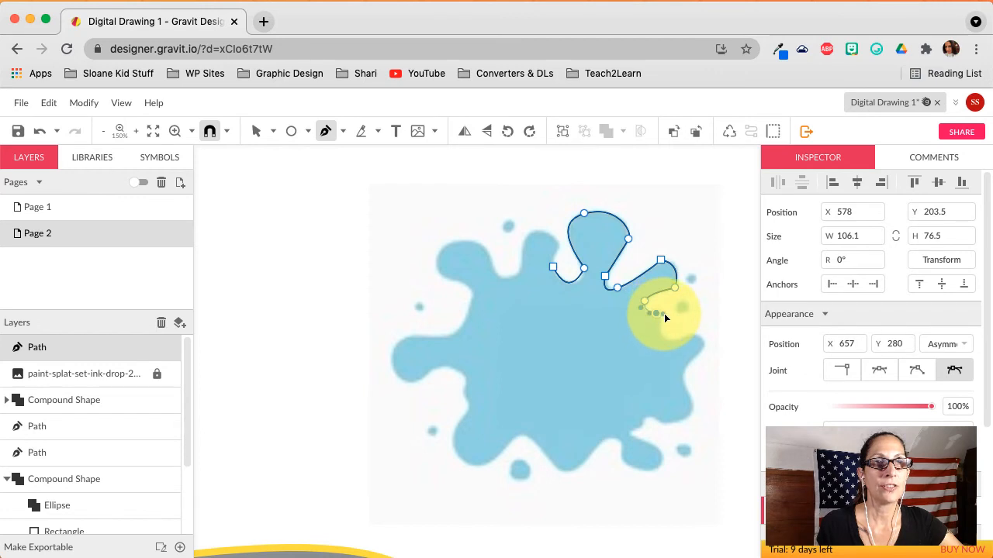
{"action": "left_click_drag", "start_coordinate": [658, 313], "coordinate": [644, 439]}
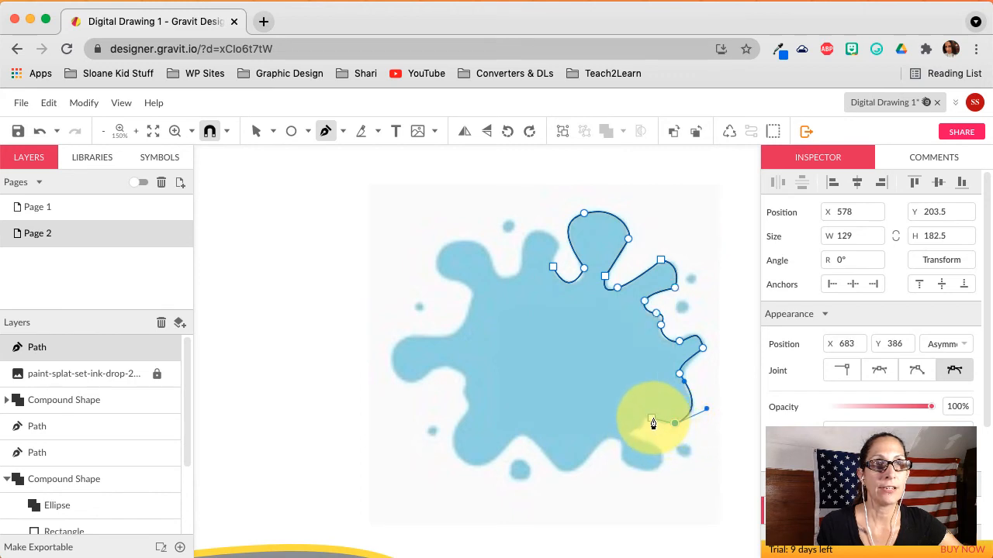
{"action": "left_click_drag", "start_coordinate": [652, 415], "coordinate": [647, 412]}
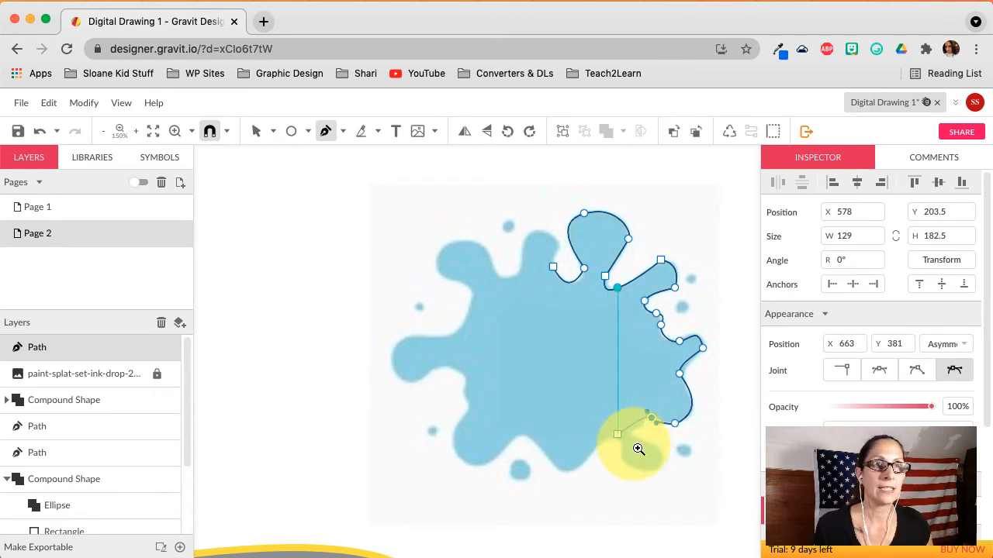
Zoom in to 300% and extend the splat's Pen outline into the notch above the lower-right lobe, to about X 660, Y 402.
{"action": "key", "text": "z"}
{"action": "left_click", "coordinate": [648, 429]}
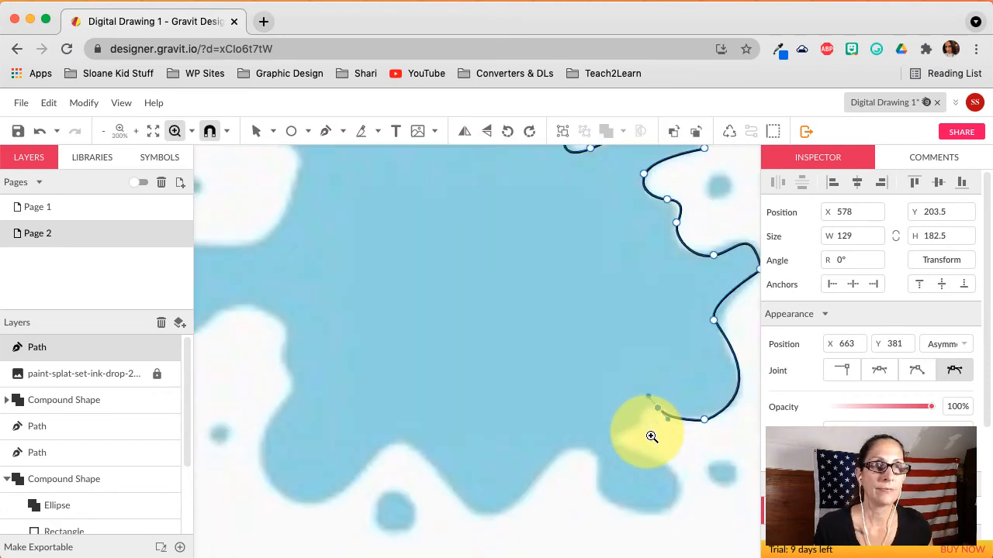
{"action": "left_click", "coordinate": [650, 433]}
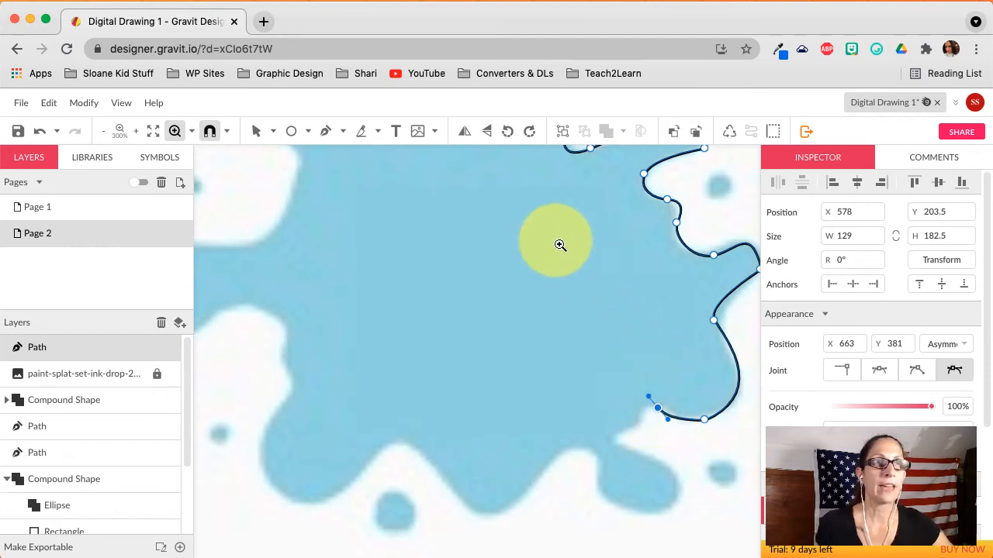
{"action": "left_click", "coordinate": [322, 129]}
{"action": "left_click_drag", "start_coordinate": [686, 429], "coordinate": [672, 465]}
{"action": "left_click", "coordinate": [611, 441]}
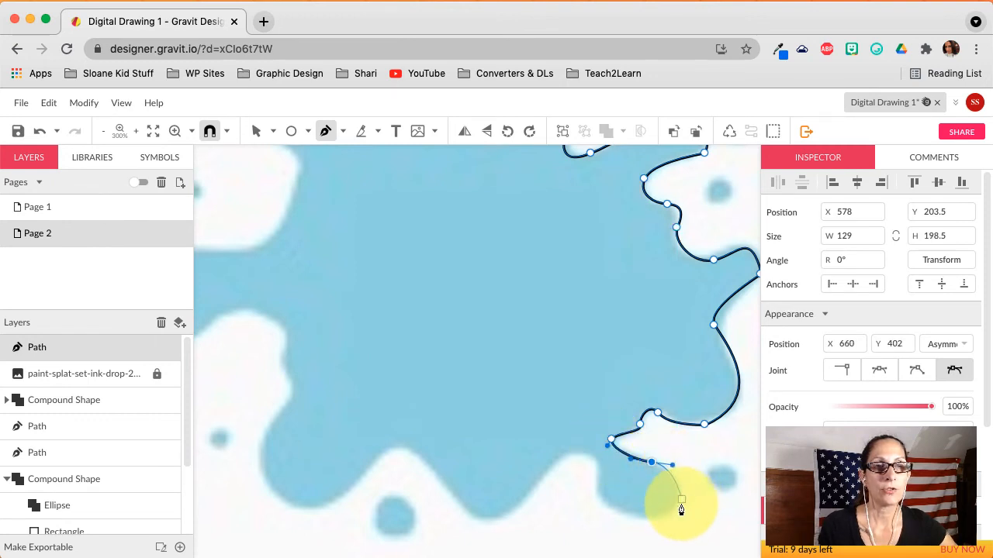
Trace around the lower-right lobe through about X 667, Y 425 and X 637, Y 408, ending the open outline at X 614, Y 408.
{"action": "left_click_drag", "start_coordinate": [665, 521], "coordinate": [644, 536]}
{"action": "scroll", "coordinate": [625, 529], "scroll_direction": "down", "scroll_amount": 1}
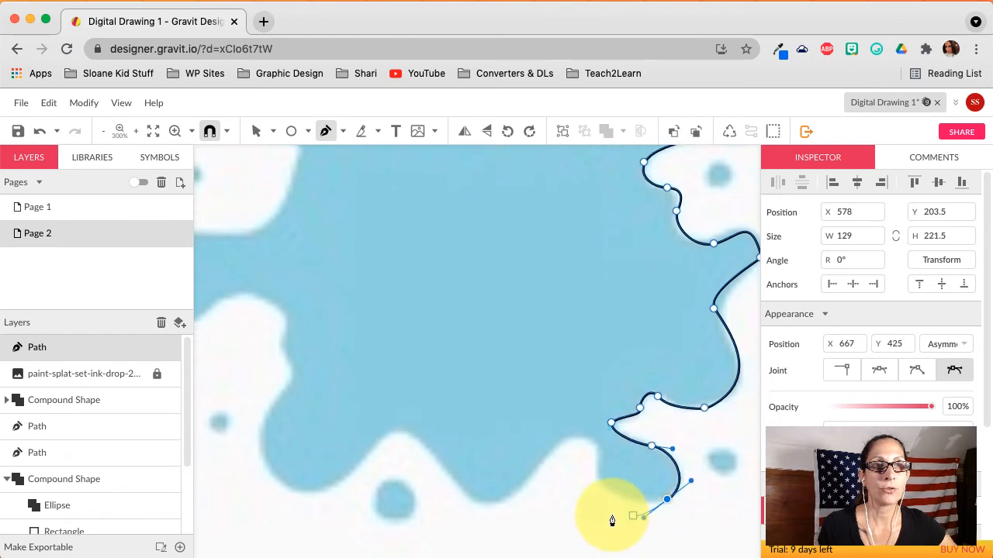
{"action": "left_click", "coordinate": [667, 501]}
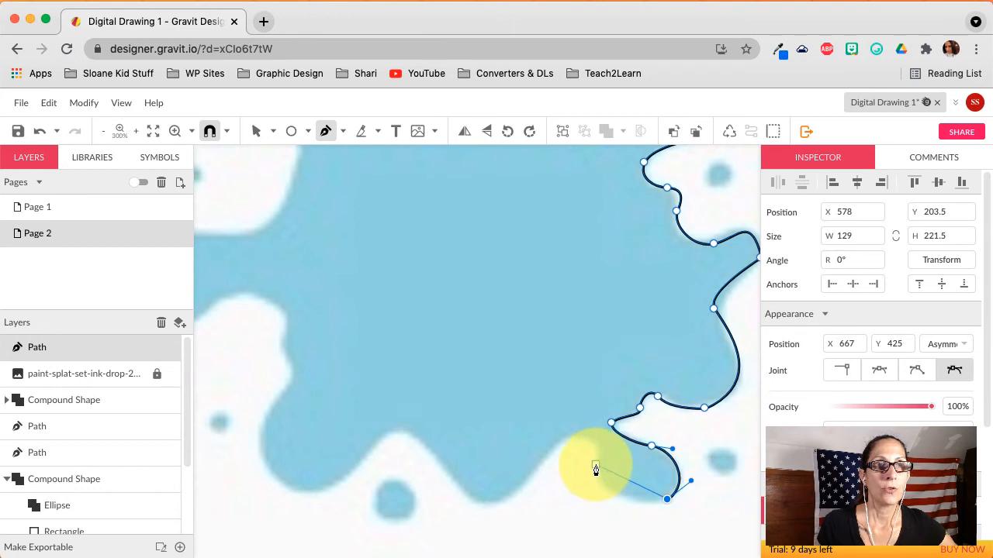
{"action": "left_click_drag", "start_coordinate": [599, 460], "coordinate": [597, 415]}
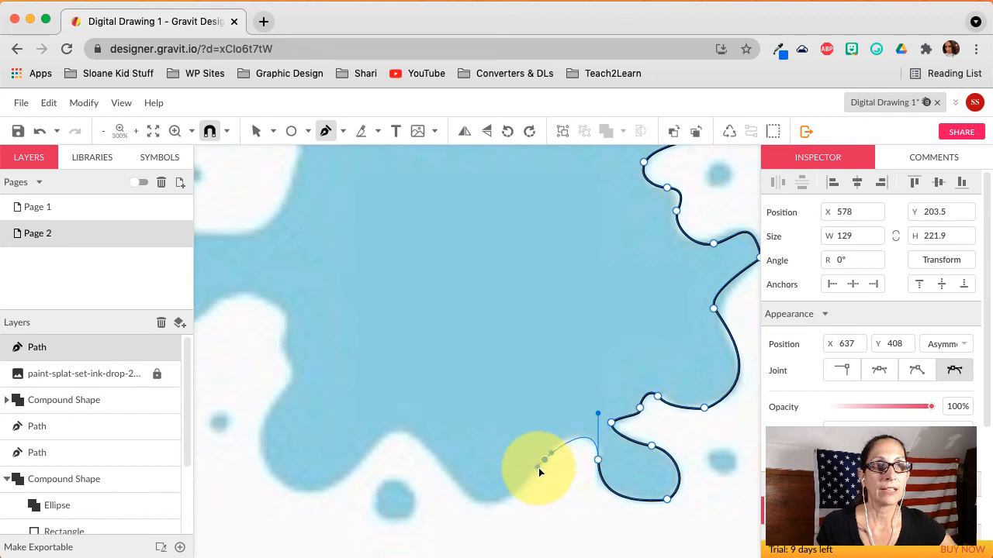
{"action": "left_click_drag", "start_coordinate": [544, 460], "coordinate": [542, 475]}
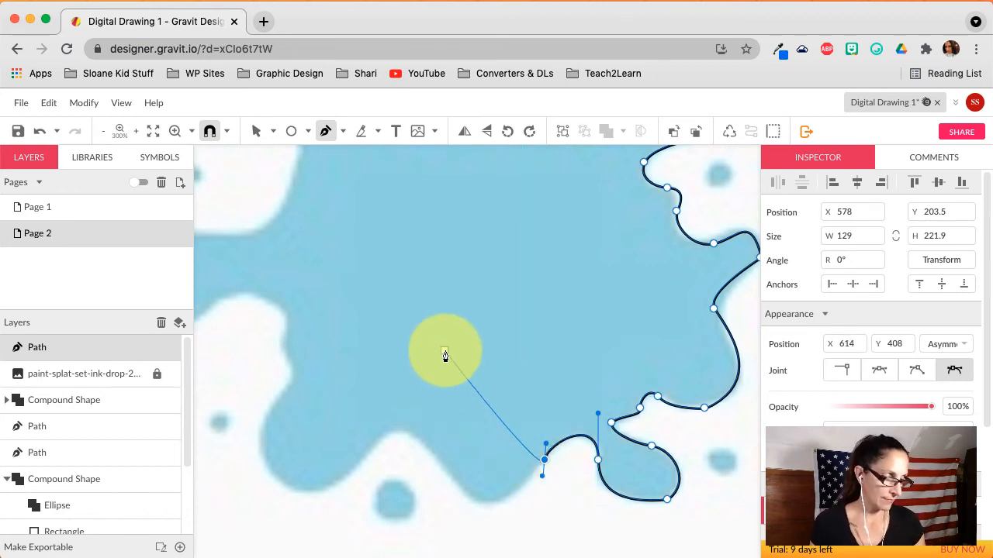
{"action": "key", "text": "Escape"}
{"action": "key", "text": "Escape"}
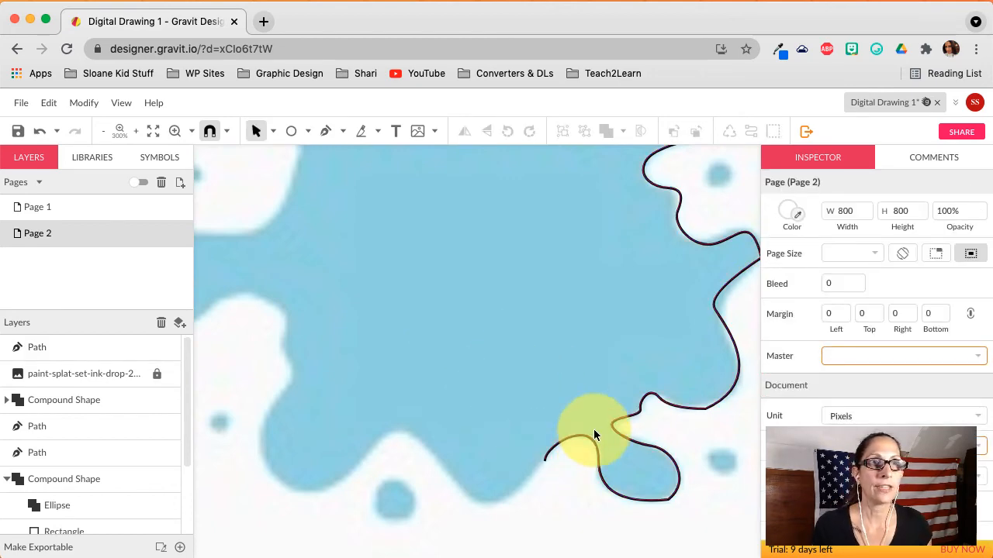
Draw a small five-pointed star about 28 by 29 px just below the splat image, near X 482, Y 472.
{"action": "scroll", "coordinate": [468, 412], "scroll_direction": "down", "scroll_amount": 1}
{"action": "scroll", "coordinate": [467, 412], "scroll_direction": "down", "scroll_amount": 9}
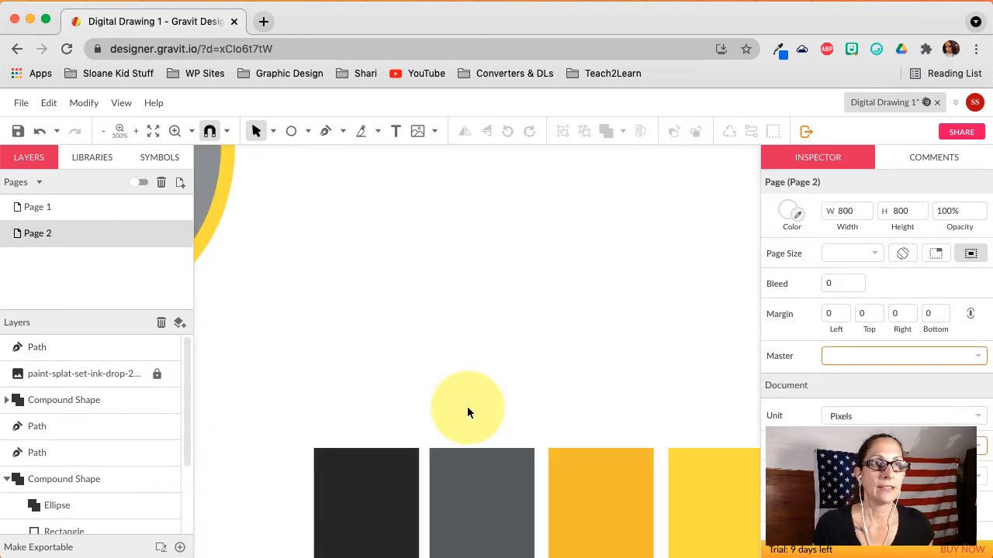
{"action": "scroll", "coordinate": [467, 413], "scroll_direction": "up", "scroll_amount": 15}
{"action": "scroll", "coordinate": [467, 413], "scroll_direction": "down", "scroll_amount": 12}
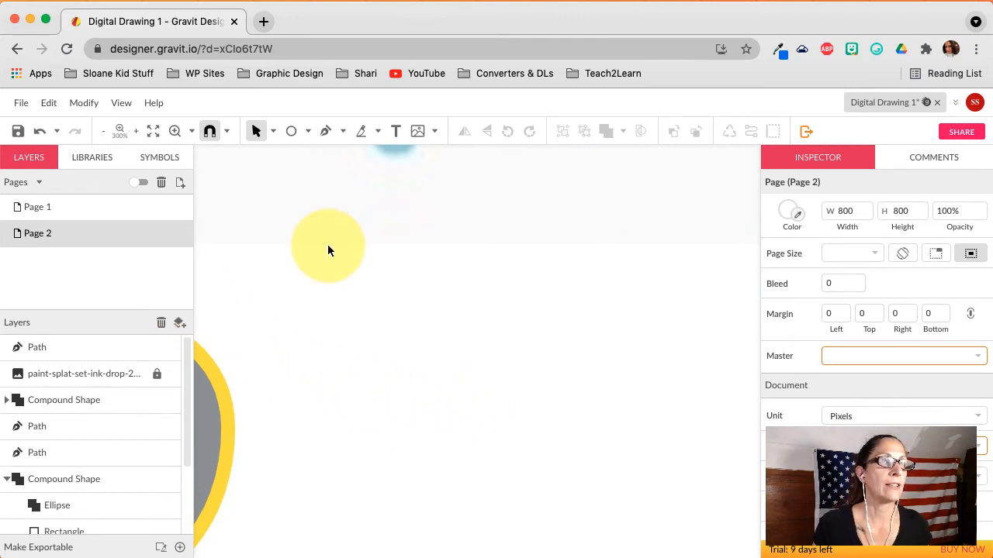
{"action": "left_click", "coordinate": [308, 131]}
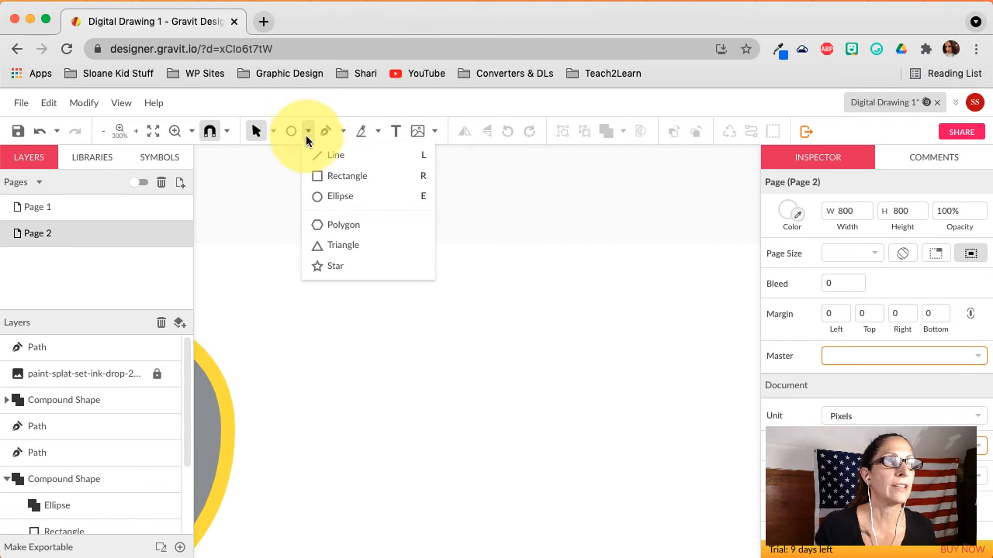
{"action": "left_click", "coordinate": [323, 266]}
{"action": "left_click_drag", "start_coordinate": [272, 277], "coordinate": [296, 297]}
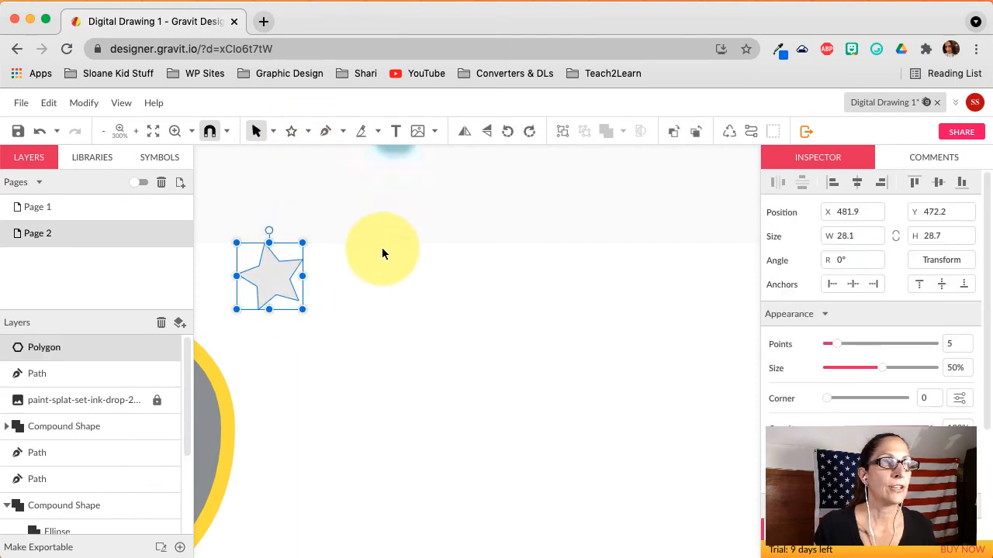
Reselect the unfinished splat outline and resume it with the Pen tool from its open end at X 614, Y 408.
{"action": "scroll", "coordinate": [383, 249], "scroll_direction": "down", "scroll_amount": 1}
{"action": "scroll", "coordinate": [382, 250], "scroll_direction": "up", "scroll_amount": 6}
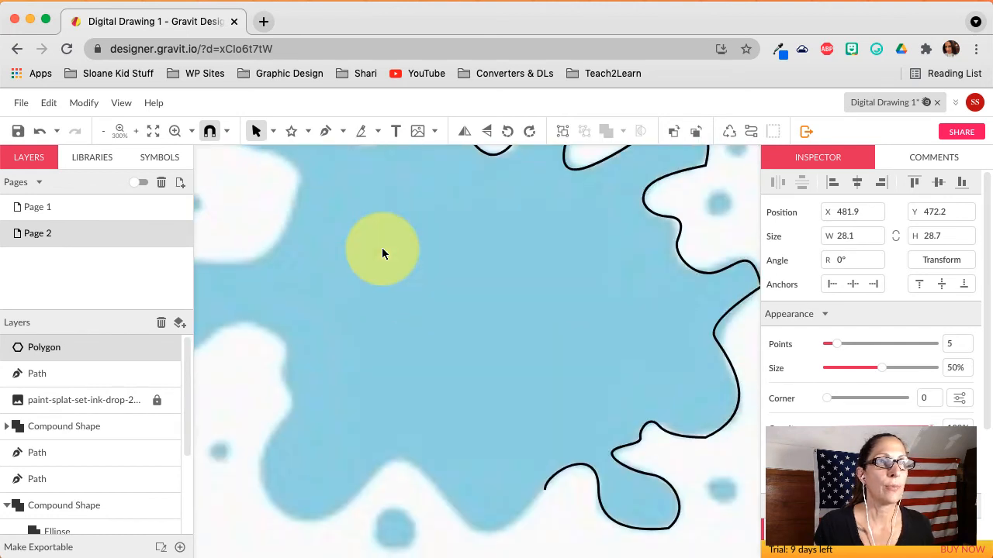
{"action": "scroll", "coordinate": [381, 247], "scroll_direction": "down", "scroll_amount": 2}
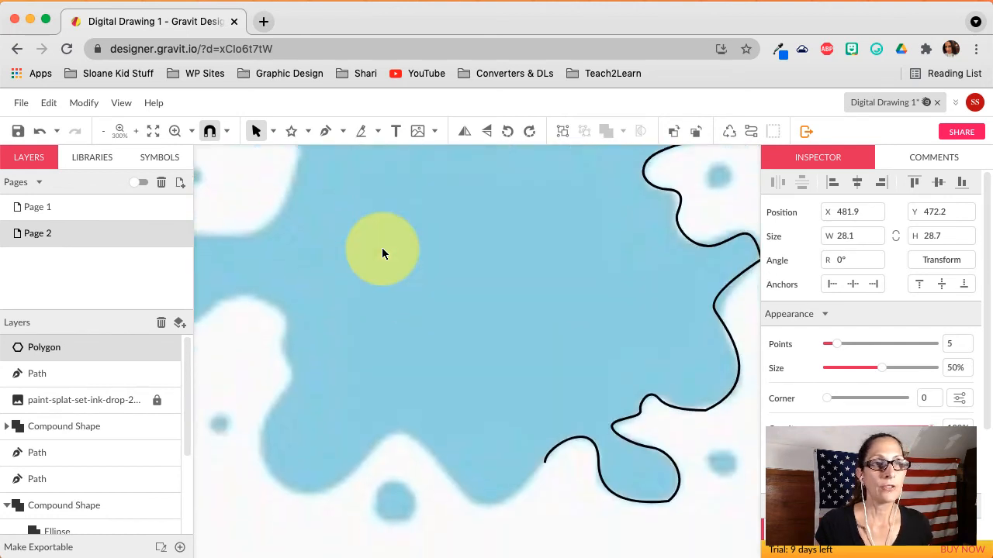
{"action": "left_click", "coordinate": [559, 471]}
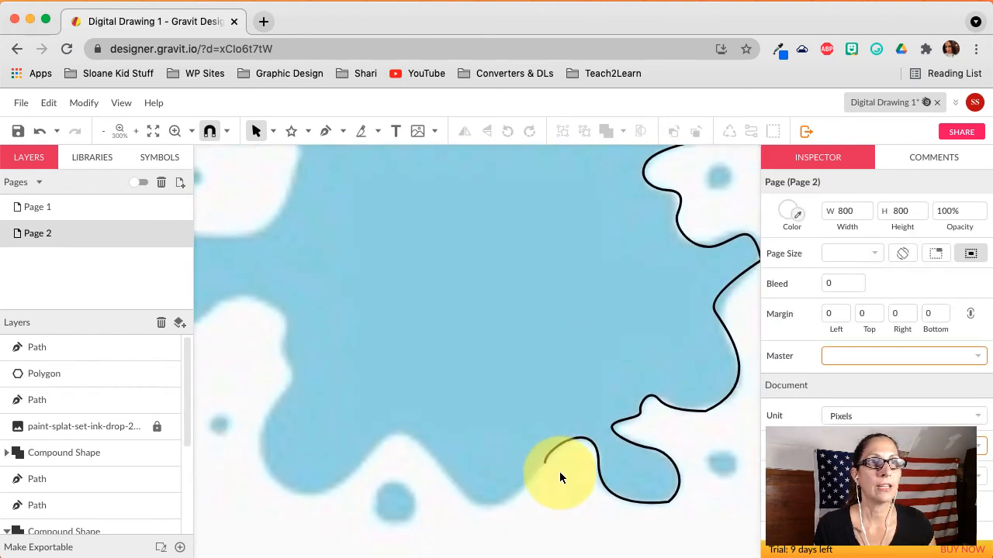
{"action": "left_click", "coordinate": [596, 449]}
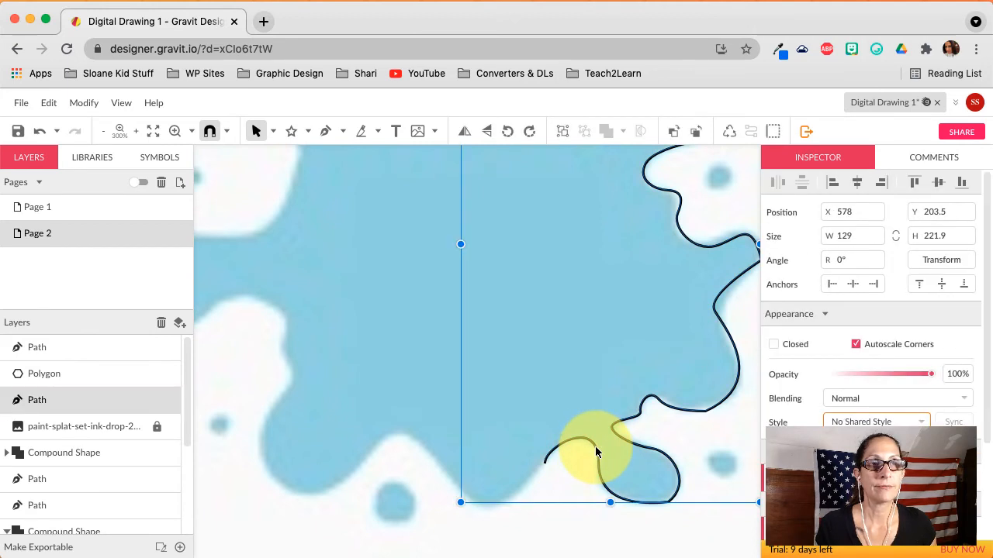
{"action": "double_click", "coordinate": [595, 445]}
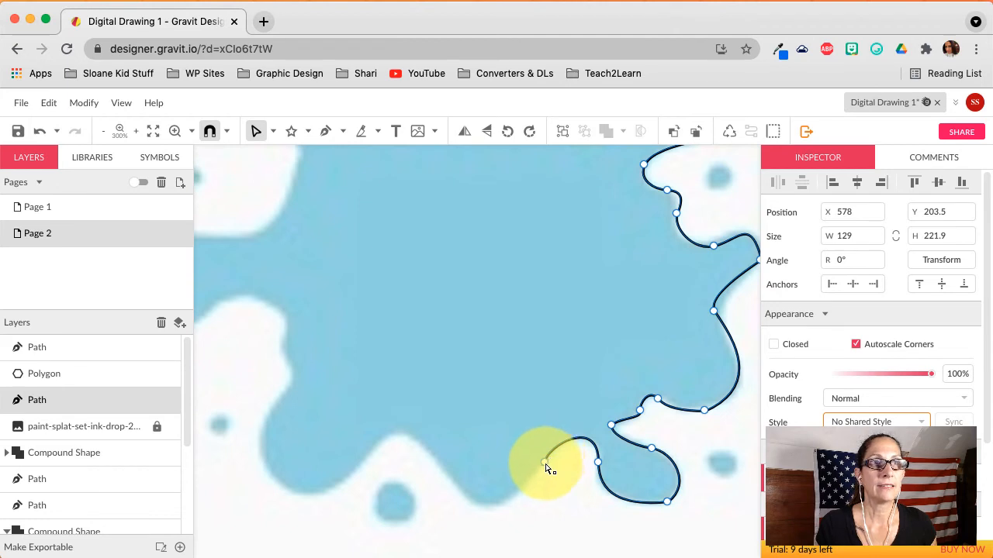
{"action": "left_click", "coordinate": [544, 465]}
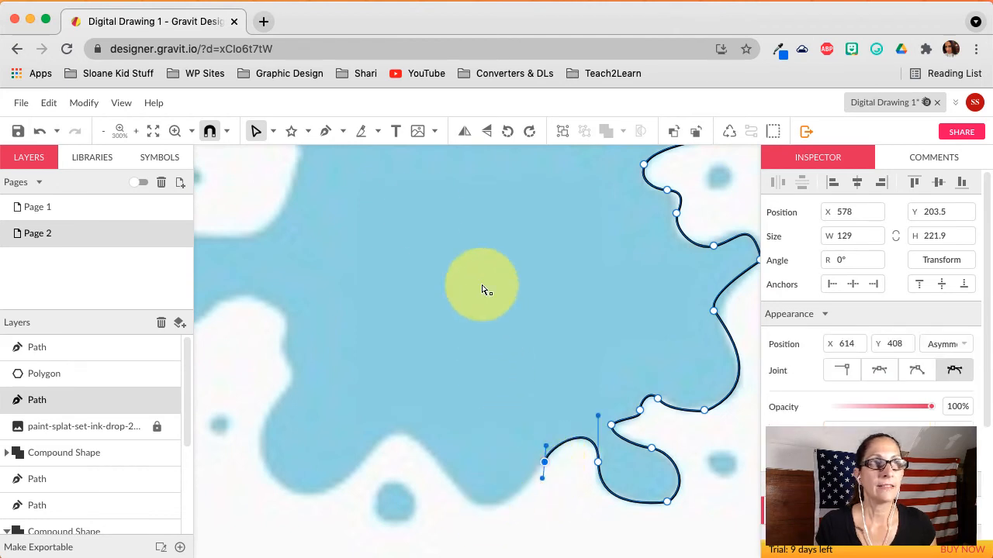
{"action": "left_click", "coordinate": [320, 132]}
{"action": "left_click", "coordinate": [544, 464]}
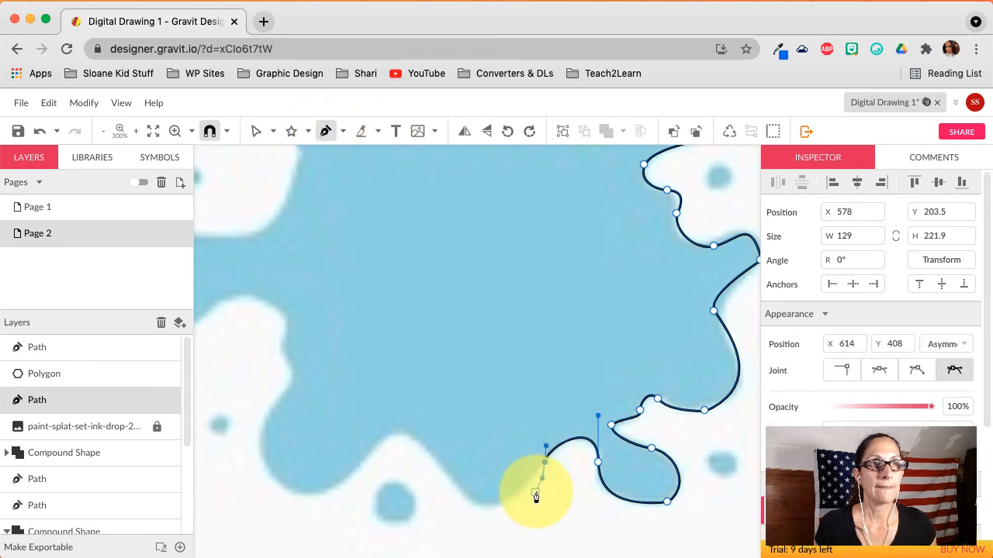
Trace the remaining lower, left and upper lobes through about X 581, Y 423 and X 541, Y 402, closing the outline at X 578, Y 251.
{"action": "left_click_drag", "start_coordinate": [467, 498], "coordinate": [447, 468]}
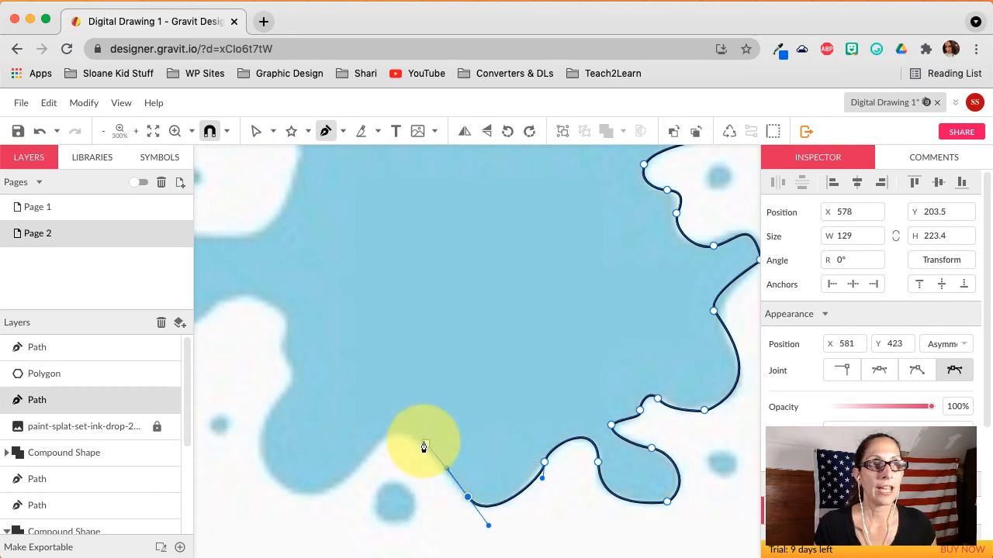
{"action": "left_click_drag", "start_coordinate": [374, 449], "coordinate": [353, 495]}
{"action": "left_click", "coordinate": [373, 451]}
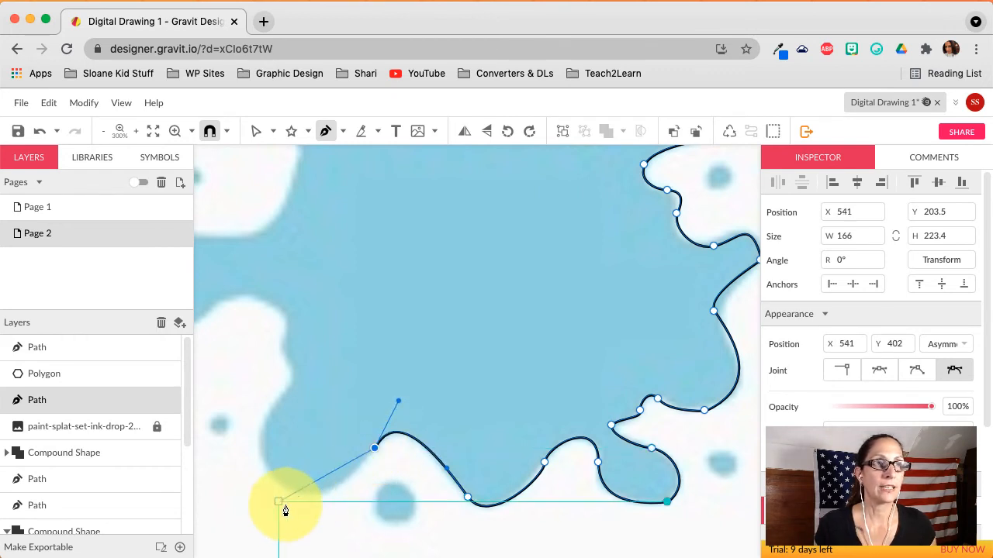
{"action": "left_click_drag", "start_coordinate": [259, 441], "coordinate": [229, 338]}
{"action": "left_click", "coordinate": [272, 443]}
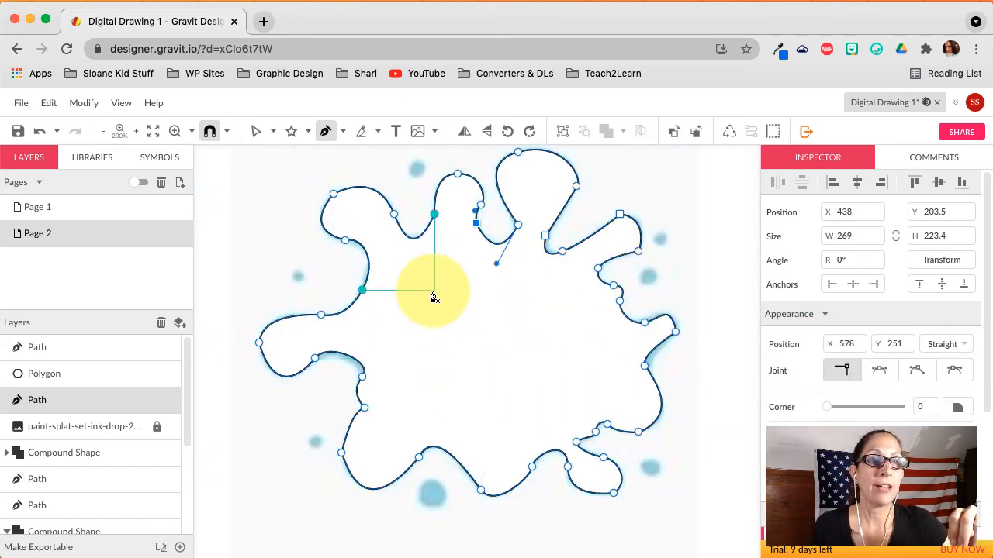
Switch to the Pointer tool and fill the closed splat path with red, #FF0000.
{"action": "left_click", "coordinate": [274, 132]}
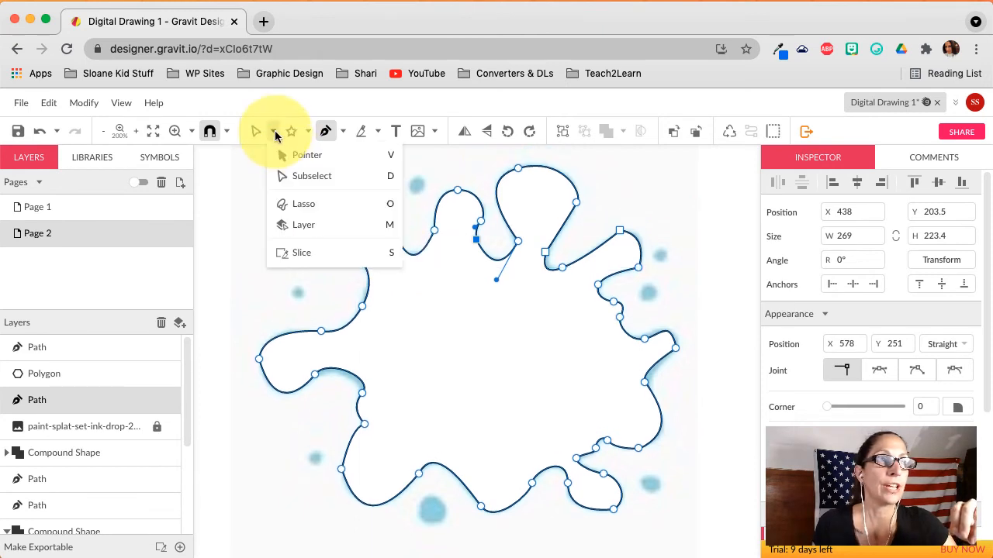
{"action": "left_click", "coordinate": [304, 162]}
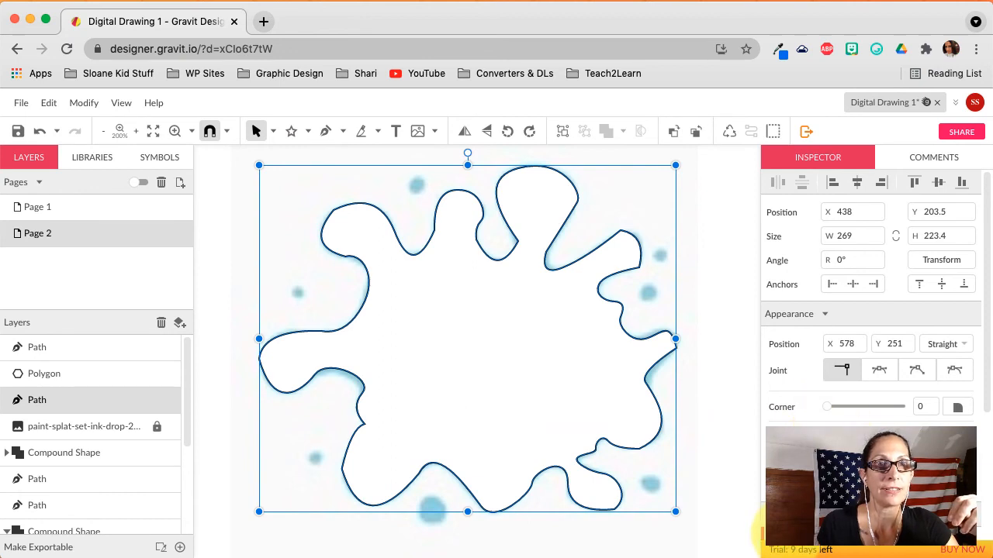
{"action": "left_click", "coordinate": [764, 534]}
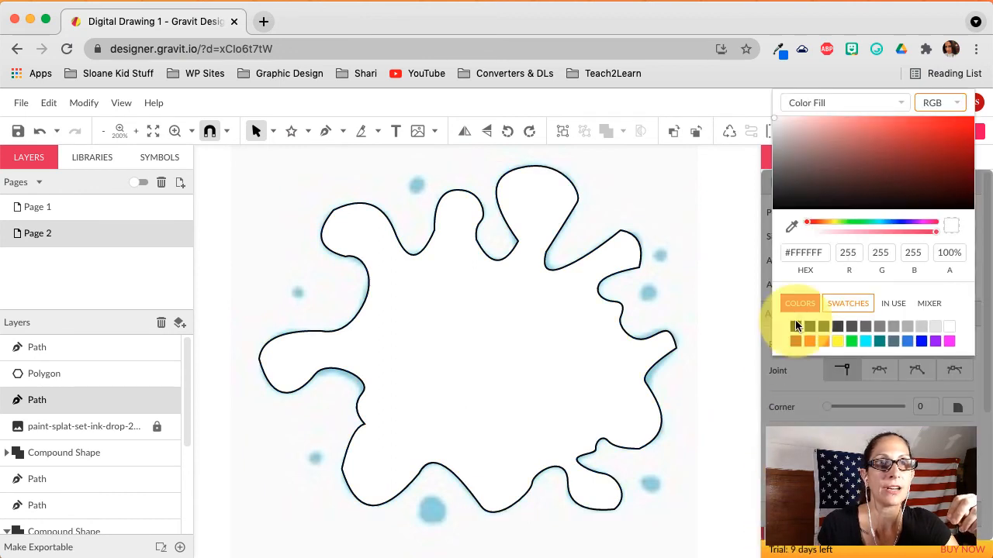
{"action": "left_click", "coordinate": [810, 342]}
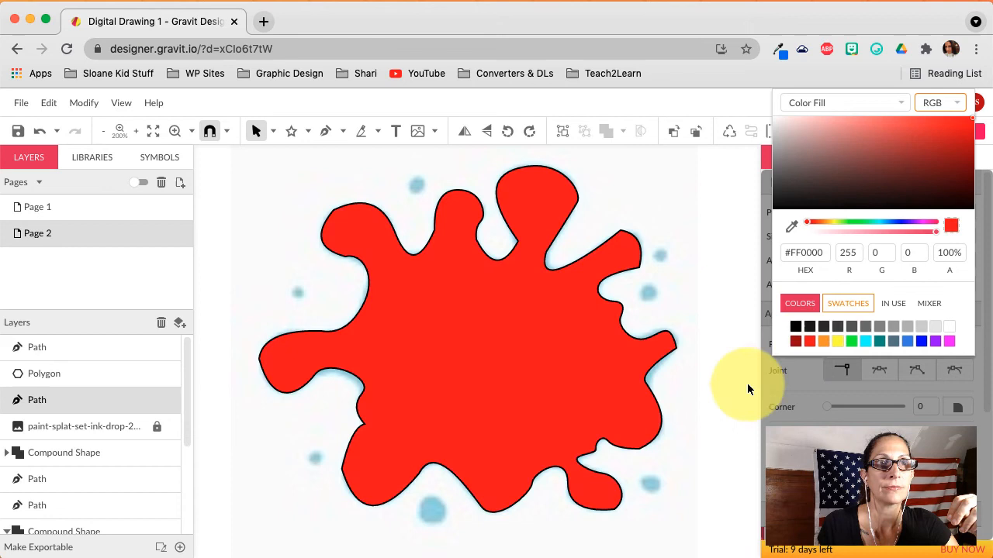
{"action": "left_click", "coordinate": [622, 411]}
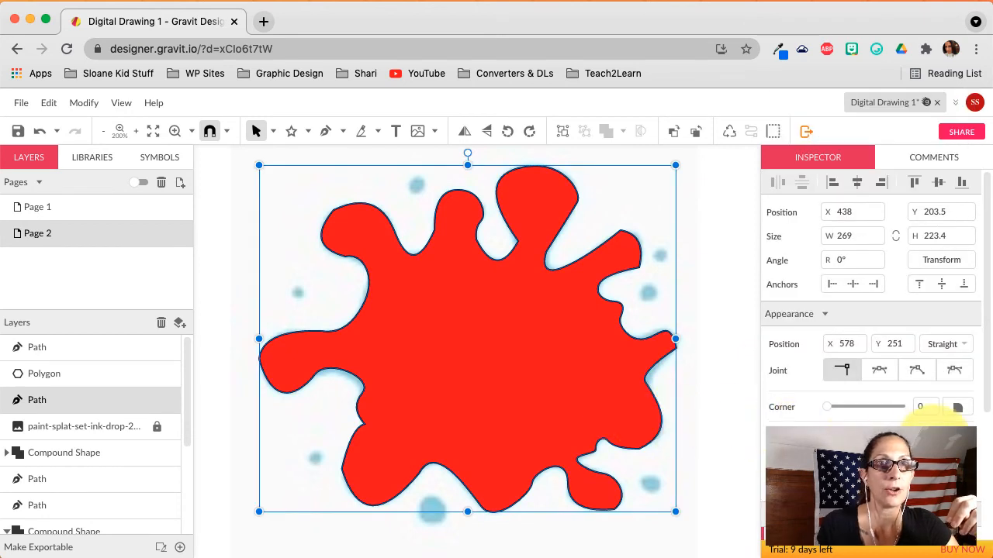
Lower the splat path's opacity to 13% and change its fill to pale yellow-green, #E4F2B2.
{"action": "left_click_drag", "start_coordinate": [927, 439], "coordinate": [861, 437]}
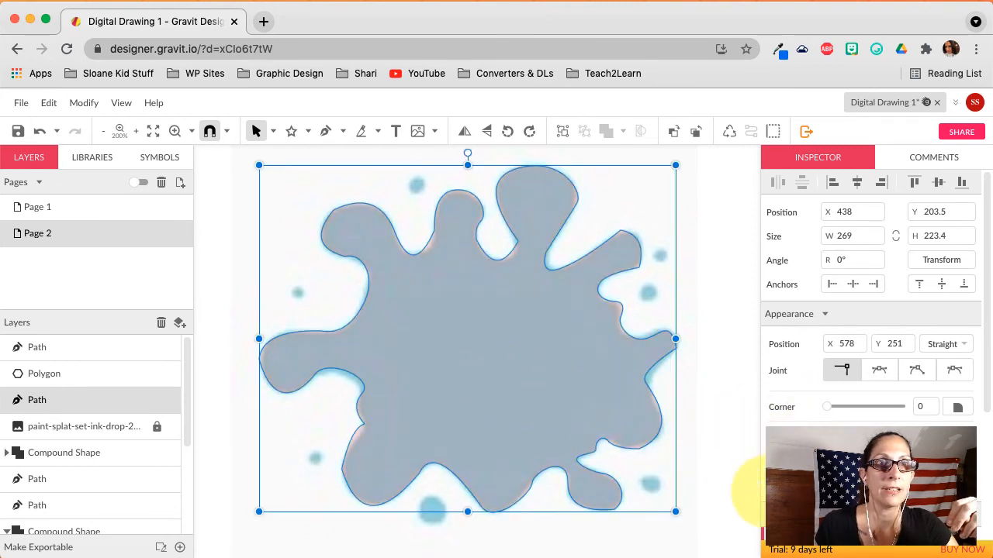
{"action": "left_click", "coordinate": [776, 532]}
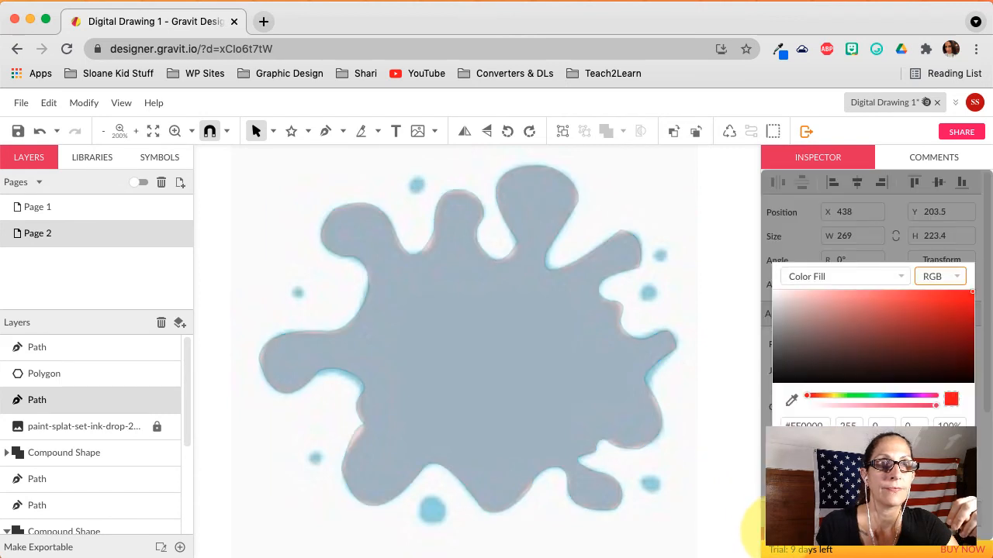
{"action": "left_click", "coordinate": [832, 397]}
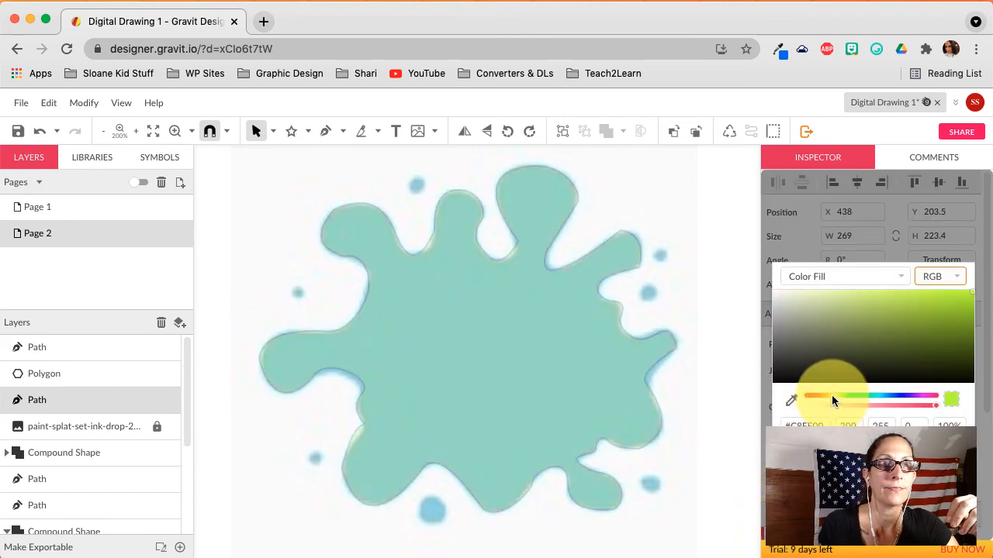
{"action": "left_click", "coordinate": [826, 293]}
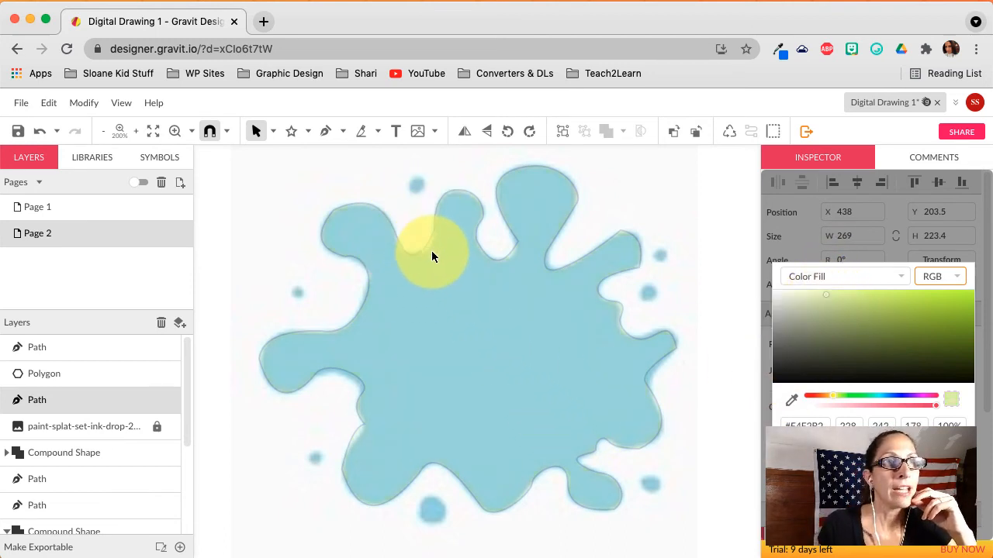
{"action": "left_click", "coordinate": [462, 361]}
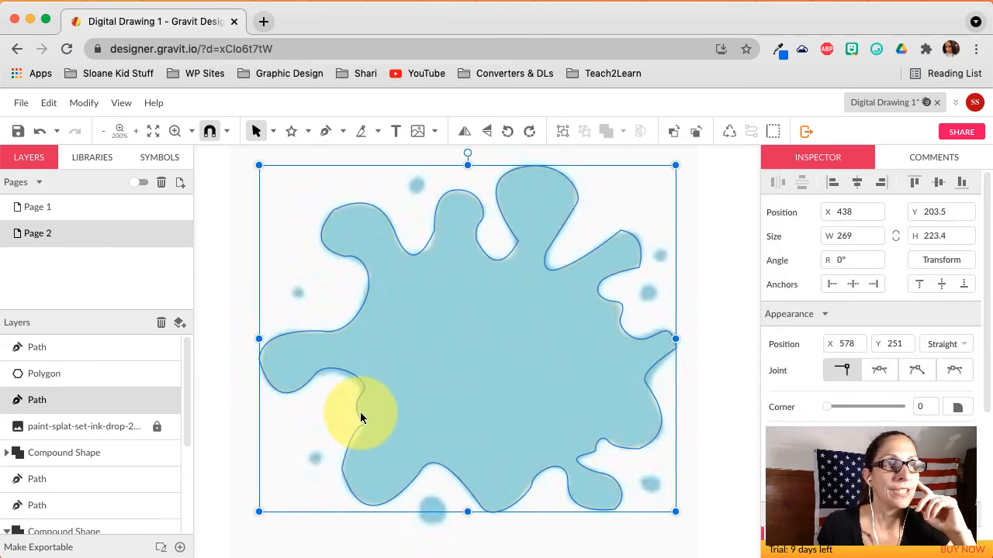
Subselect the splat's upper-right lobe anchor at X 671, Y 245 and convert it to a mirrored joint.
{"action": "left_click", "coordinate": [274, 133]}
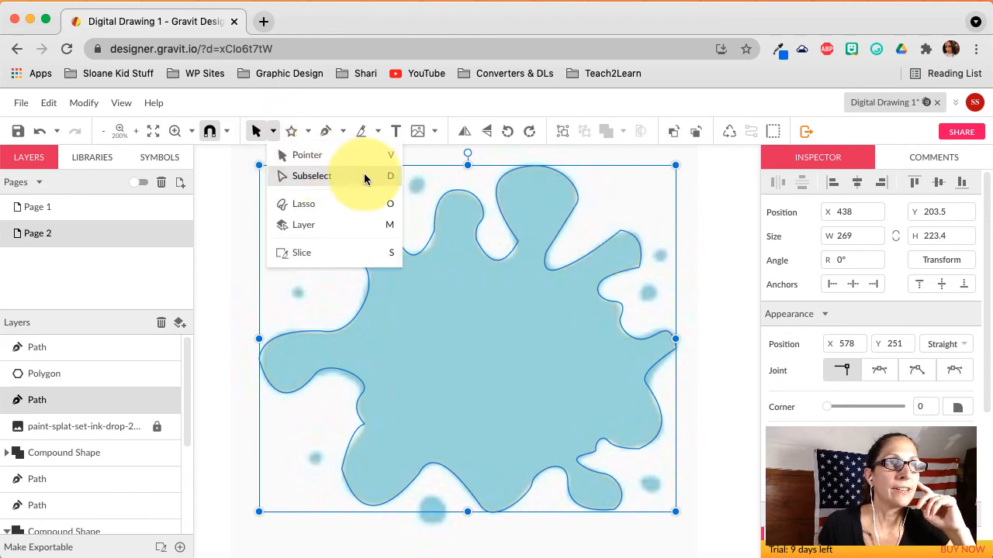
{"action": "left_click", "coordinate": [323, 178]}
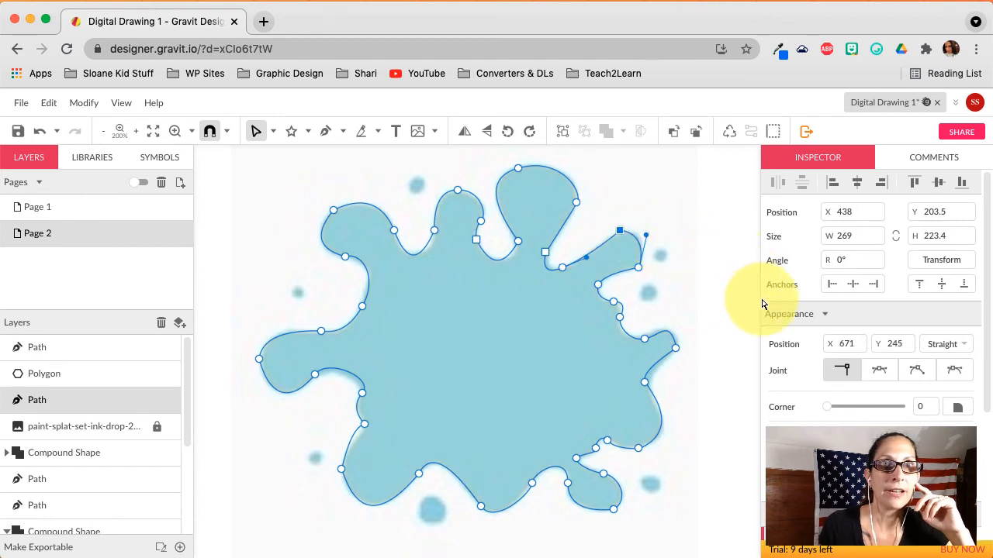
{"action": "left_click", "coordinate": [879, 374]}
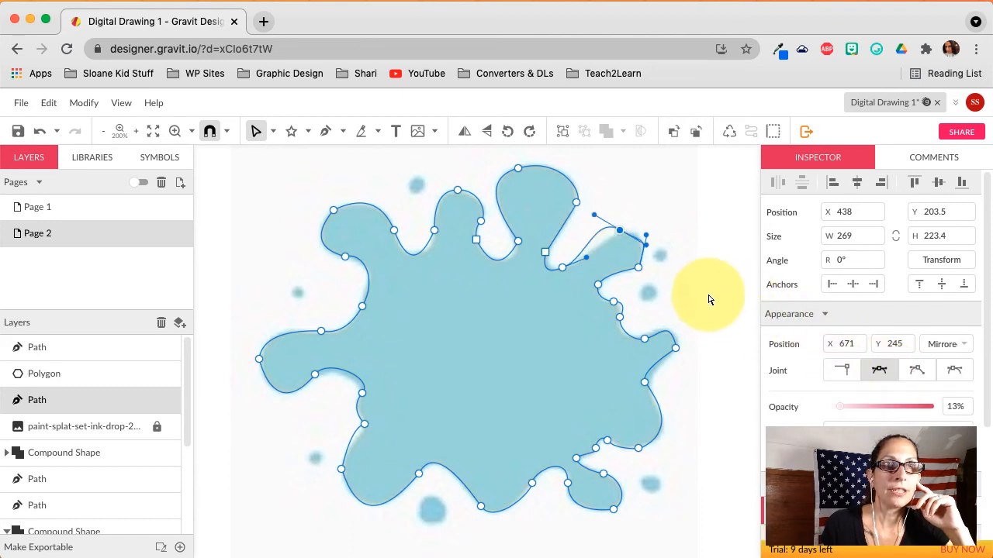
Undo the sideways shift of the splat's upper-right lobe anchor and its mirrored joint conversion.
{"action": "mouse_move", "coordinate": [627, 235]}
{"action": "left_mouse_down"}
{"action": "mouse_move", "coordinate": [636, 237]}
{"action": "mouse_move", "coordinate": [628, 235]}
{"action": "left_mouse_up"}
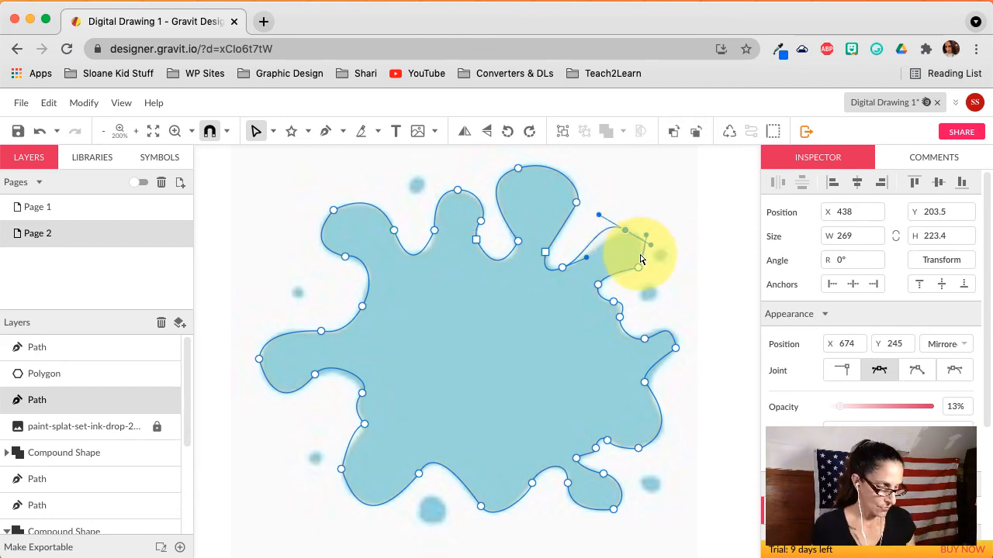
{"action": "key", "text": "super+z"}
{"action": "key", "text": "super+z"}
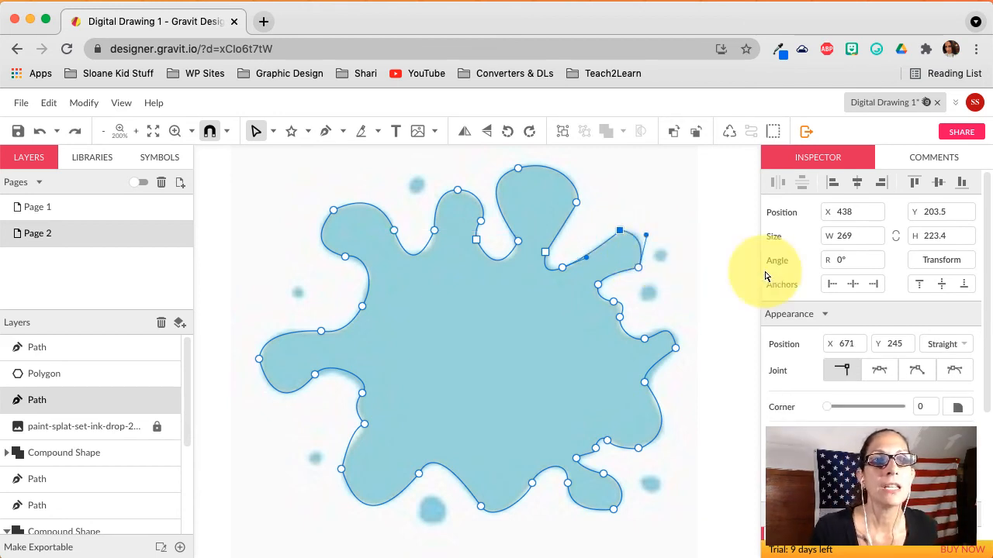
Convert the upper-right lobe anchor at X 671, Y 245 to a disconnected joint and align its handle with the lobe's edge.
{"action": "left_click", "coordinate": [915, 372]}
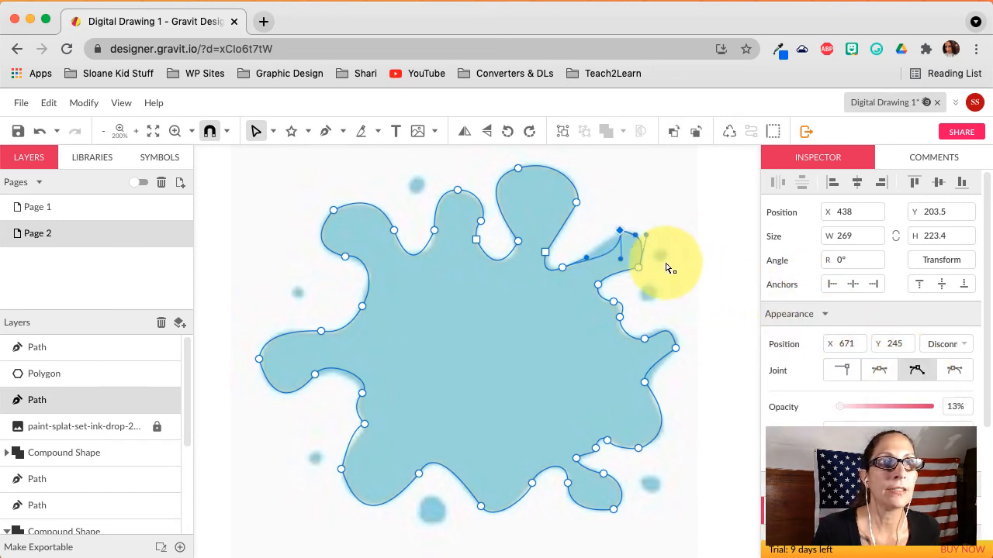
{"action": "left_click_drag", "start_coordinate": [619, 262], "coordinate": [644, 238]}
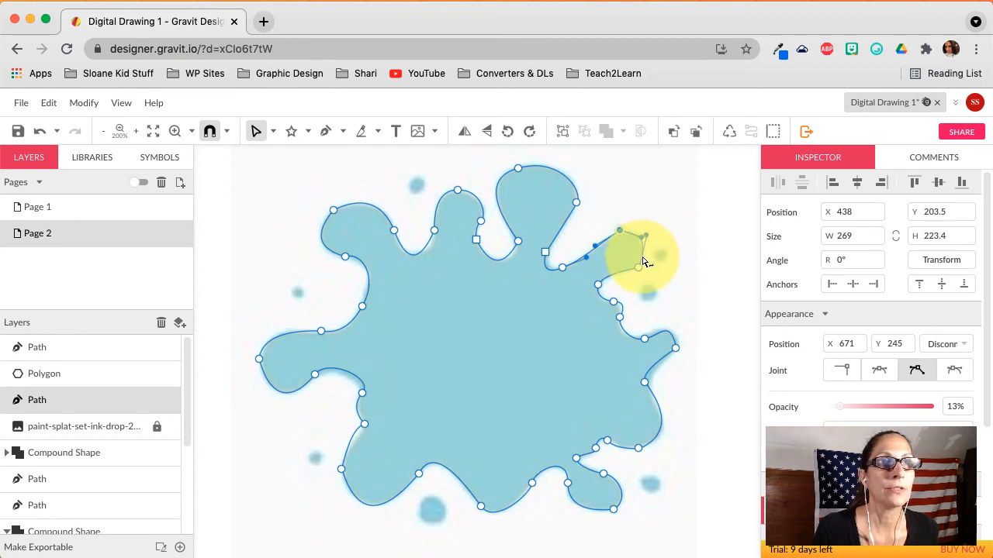
{"action": "left_click", "coordinate": [688, 291]}
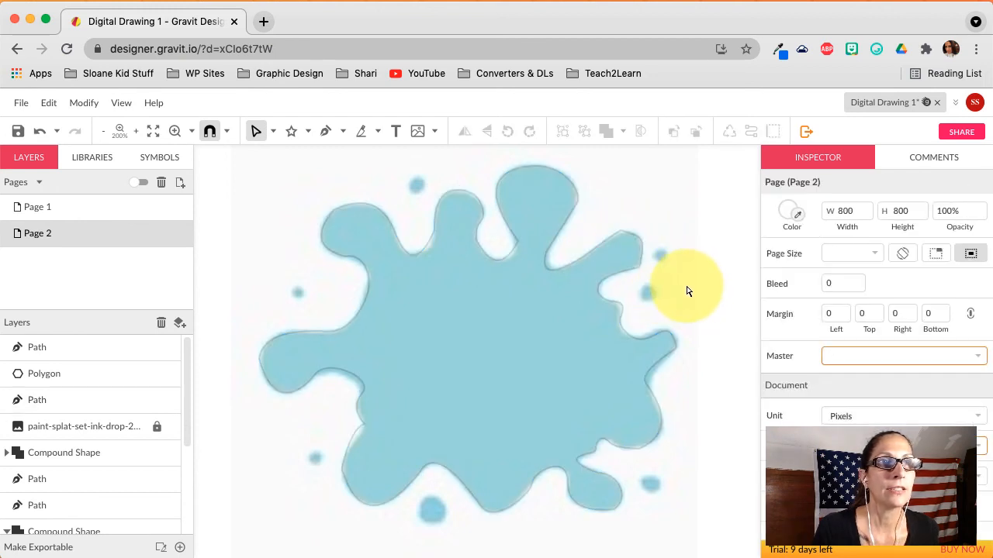
Reshape the upper-right lobe's tip with an anchor at X 664.6, Y 249.1 and a disconnected one at X 683, Y 249.1.
{"action": "double_click", "coordinate": [613, 242]}
{"action": "left_click", "coordinate": [619, 233]}
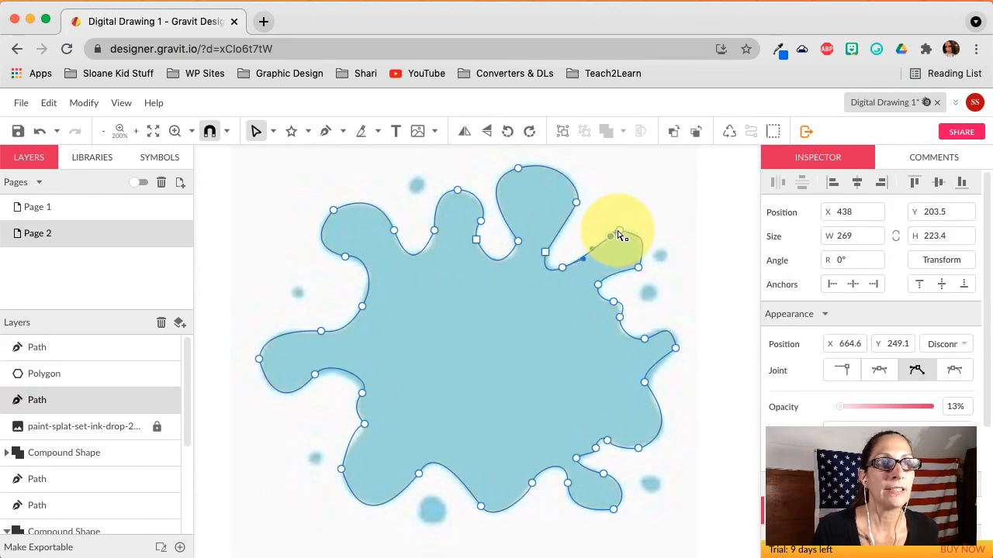
{"action": "left_click", "coordinate": [879, 370]}
{"action": "left_click_drag", "start_coordinate": [588, 223], "coordinate": [642, 241]}
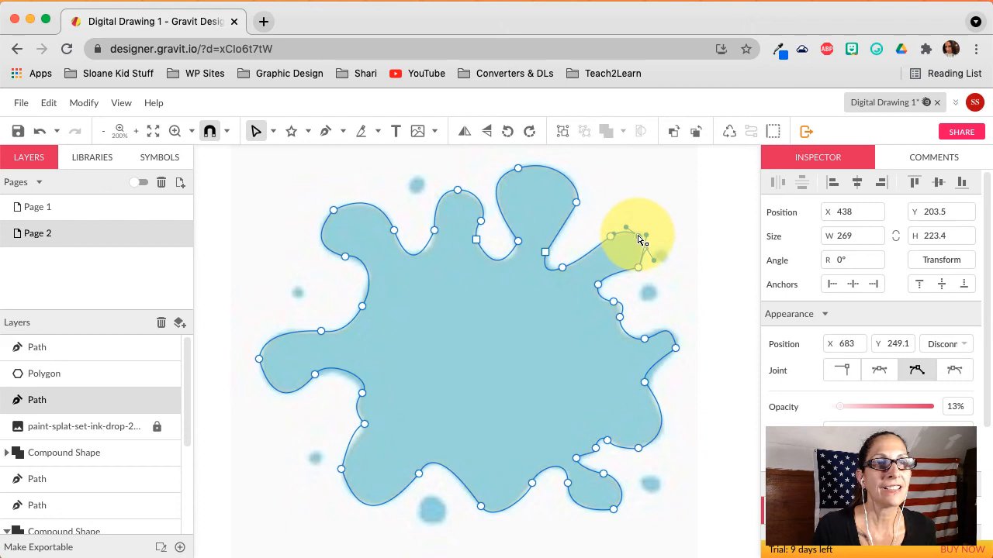
{"action": "left_click_drag", "start_coordinate": [643, 240], "coordinate": [664, 236]}
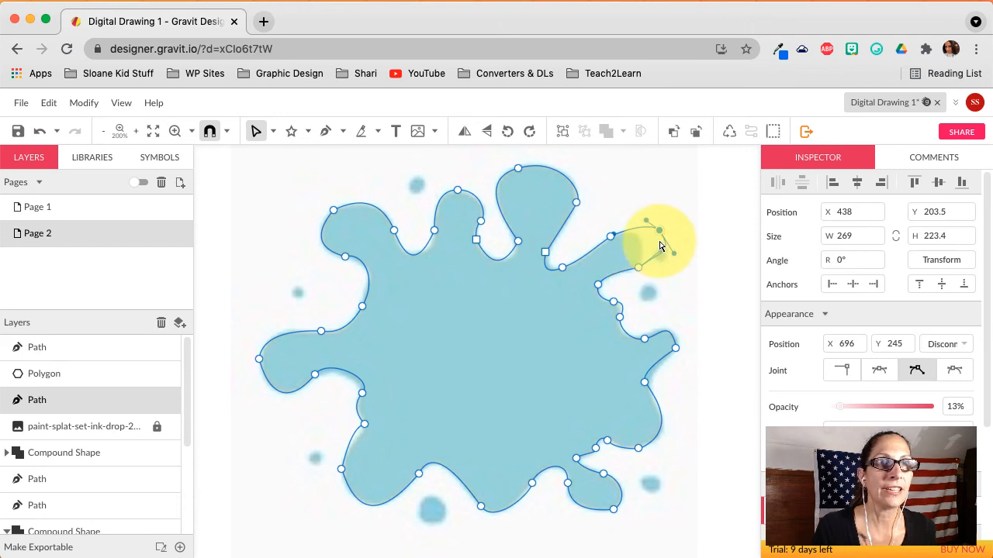
{"action": "left_click_drag", "start_coordinate": [655, 238], "coordinate": [648, 268]}
Convert the upper-right lobe's lower tip anchor at X 683, Y 269 to a mirrored joint.
{"action": "left_click", "coordinate": [641, 271]}
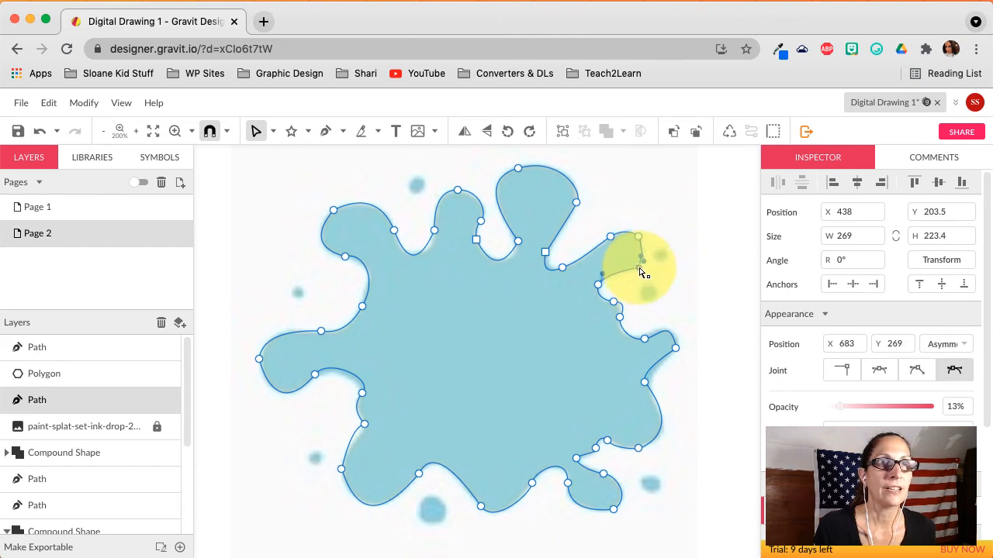
{"action": "left_click_drag", "start_coordinate": [641, 273], "coordinate": [648, 273]}
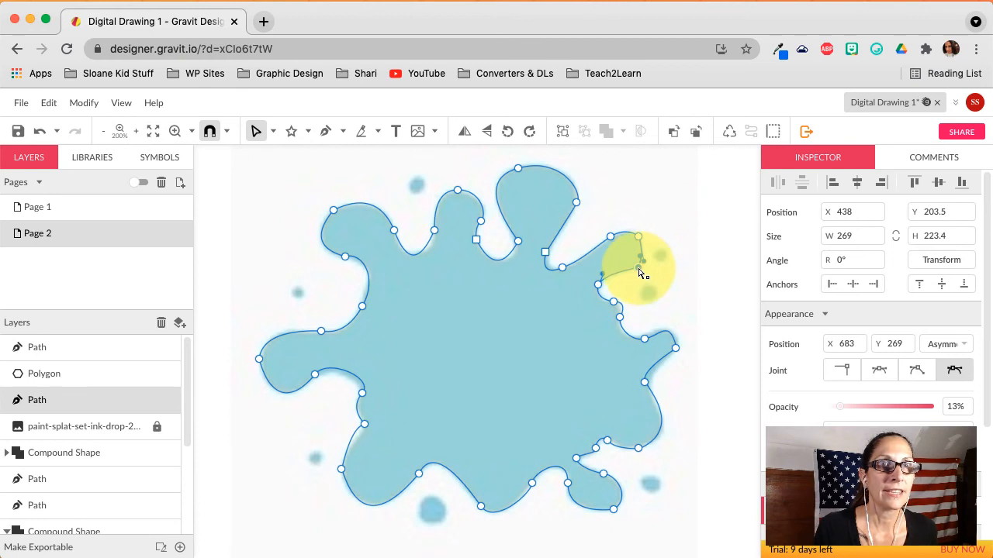
{"action": "left_click", "coordinate": [885, 373]}
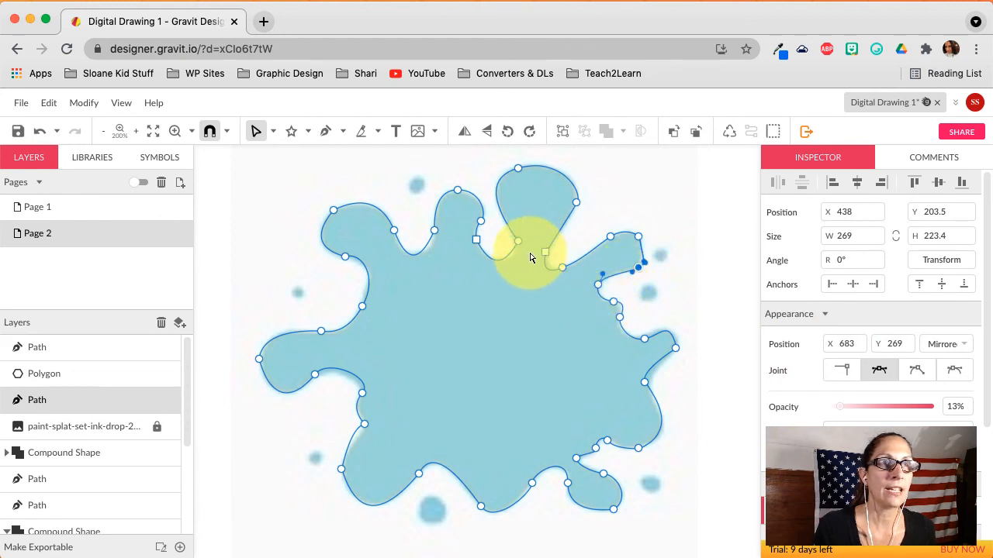
Convert the splat's lower-left notch anchor at X 506, Y 370 to a mirrored joint and swing its handle upward along the edge.
{"action": "left_click", "coordinate": [363, 426]}
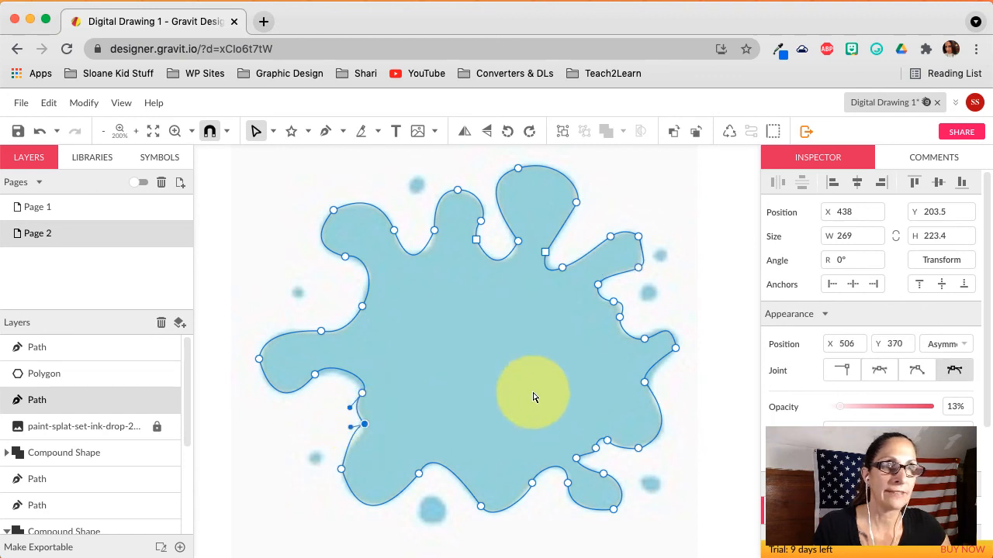
{"action": "left_click", "coordinate": [880, 371]}
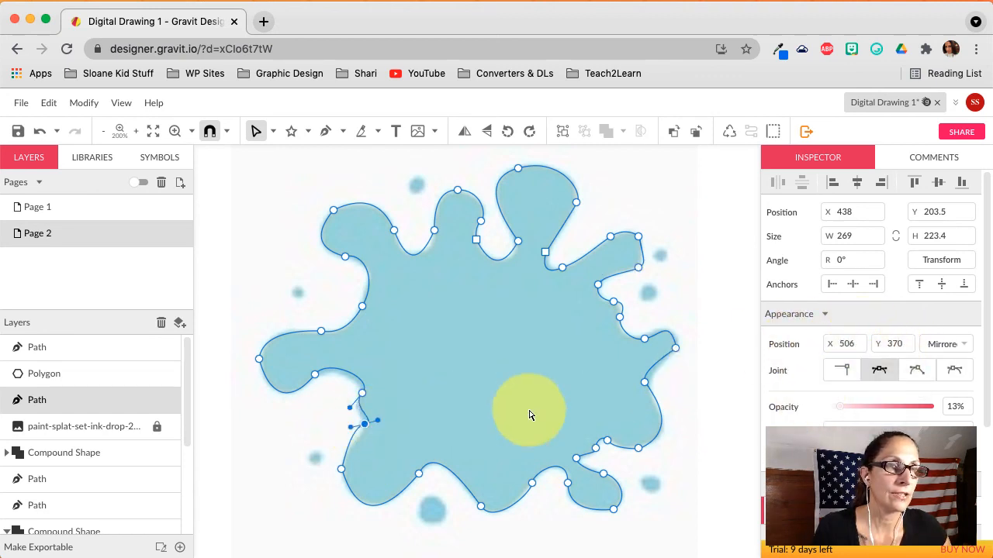
{"action": "left_click_drag", "start_coordinate": [380, 421], "coordinate": [368, 409]}
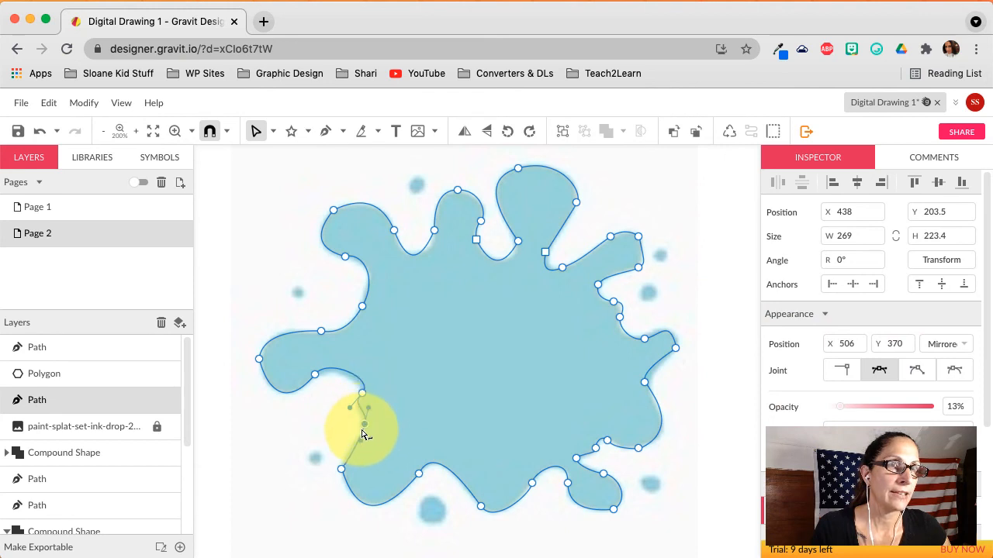
Convert the lower-left lobe anchor at X 491.3, Y 399 to a mirrored joint and move it down the lobe to smooth the curve.
{"action": "left_click", "coordinate": [342, 470]}
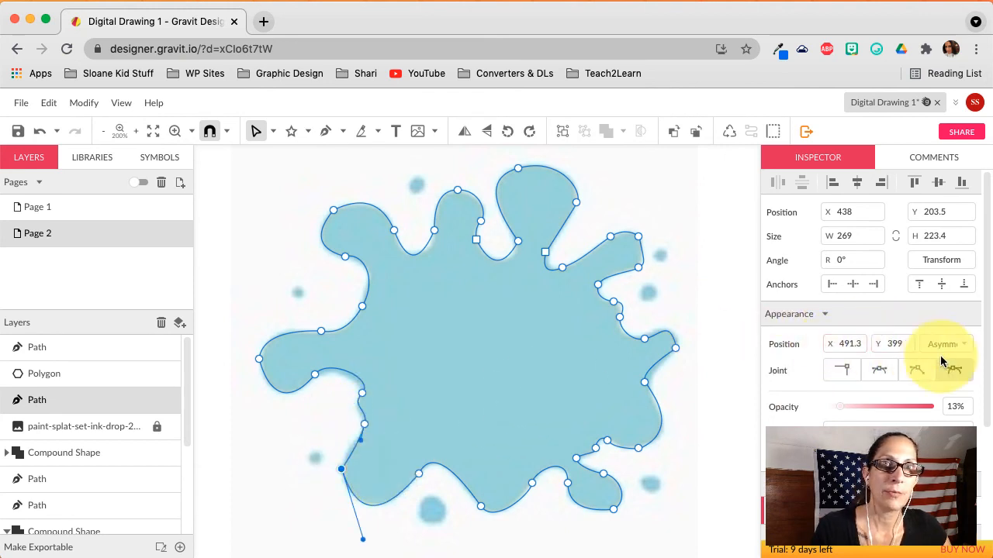
{"action": "left_click", "coordinate": [879, 373]}
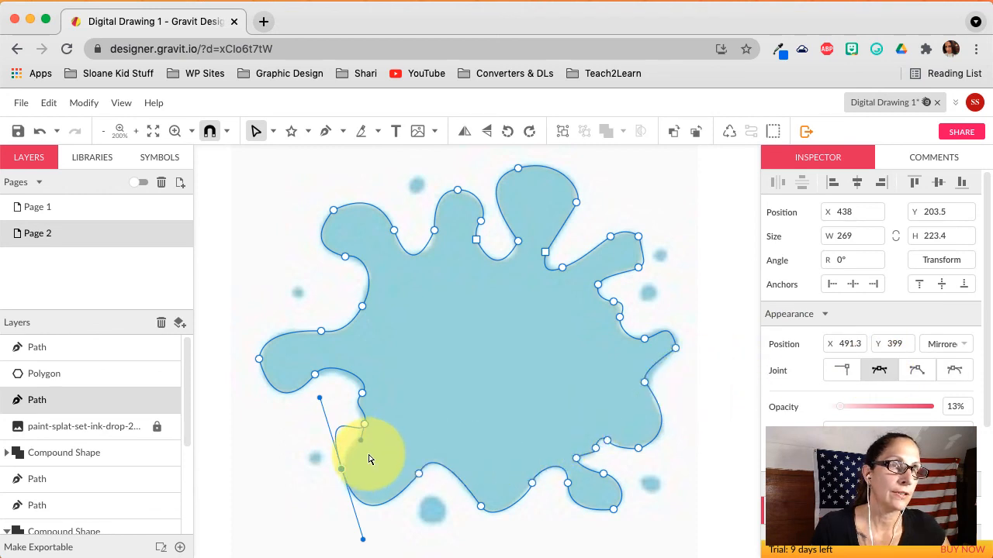
{"action": "left_click_drag", "start_coordinate": [319, 402], "coordinate": [358, 527]}
{"action": "left_click_drag", "start_coordinate": [345, 489], "coordinate": [354, 495]}
{"action": "left_click_drag", "start_coordinate": [367, 533], "coordinate": [369, 524]}
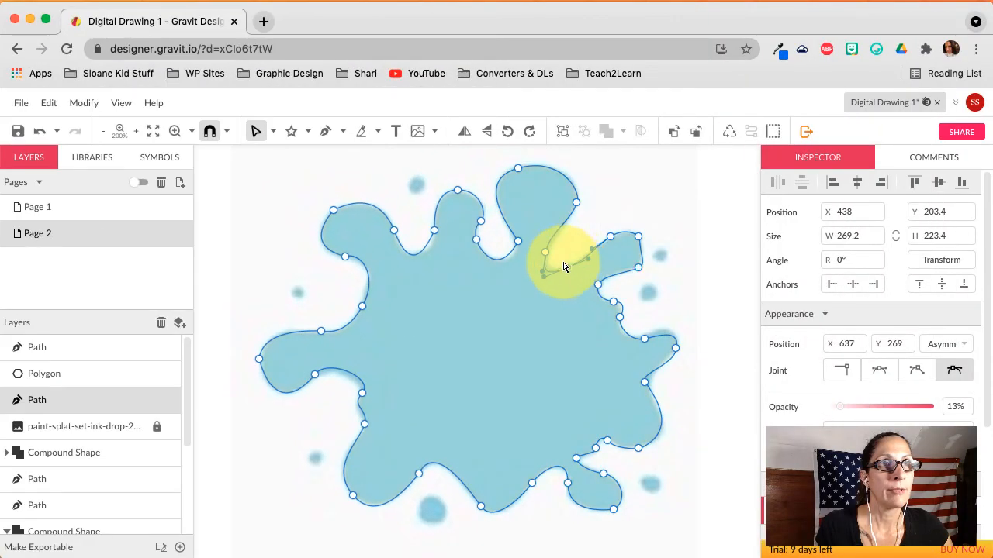
Refit the large top lobe's right side with a mirrored neck anchor at X 623, Y 255 and an asymmetric anchor at X 640, Y 232.
{"action": "left_click_drag", "start_coordinate": [564, 266], "coordinate": [549, 249]}
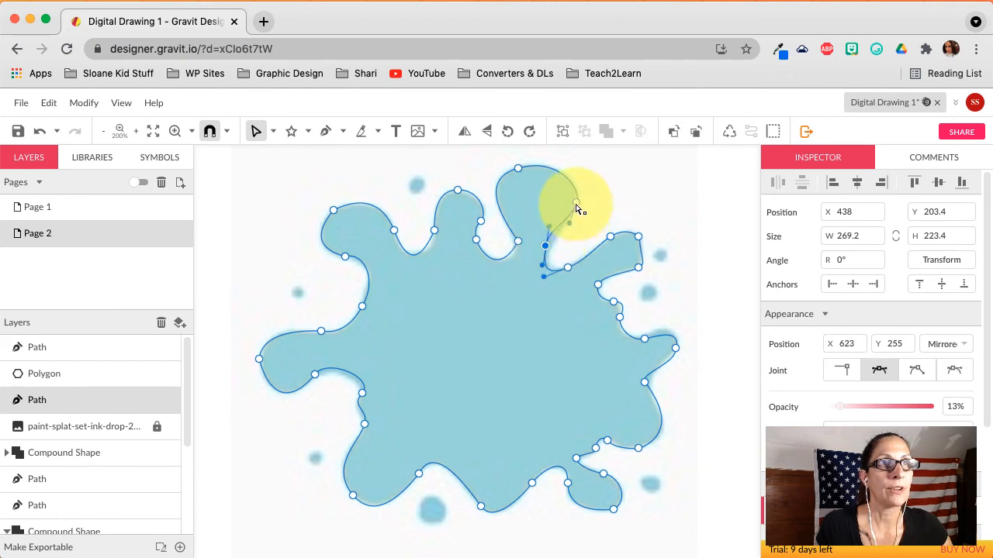
{"action": "mouse_move", "coordinate": [576, 204]}
{"action": "left_mouse_down"}
{"action": "mouse_move", "coordinate": [588, 194]}
{"action": "mouse_move", "coordinate": [574, 215]}
{"action": "left_mouse_up"}
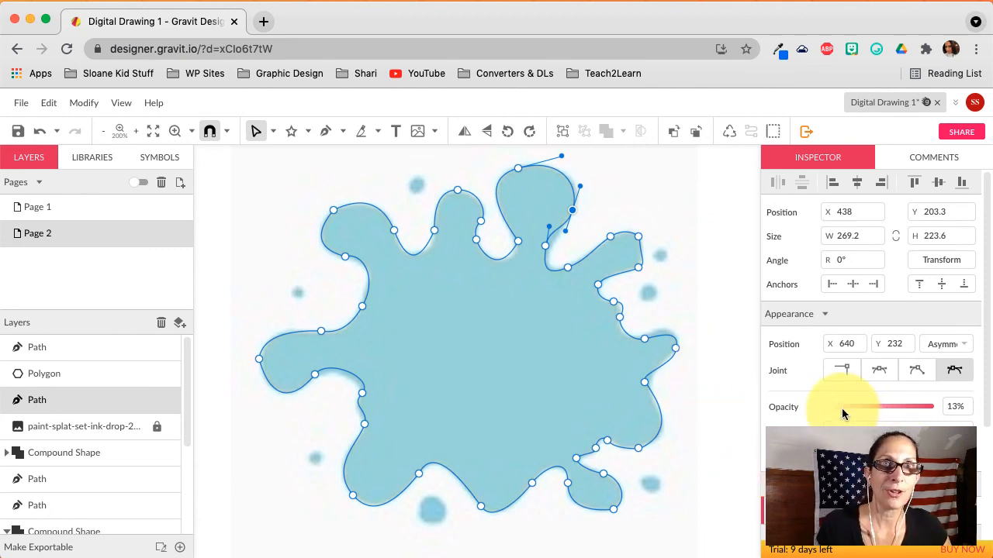
Raise the splat path's opacity to 90% and deselect the path.
{"action": "left_click_drag", "start_coordinate": [840, 407], "coordinate": [921, 401]}
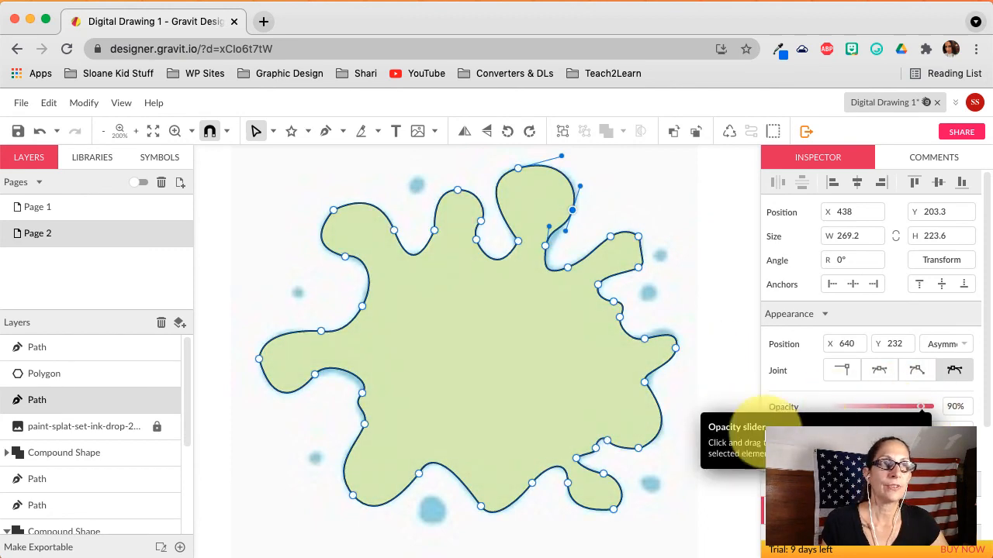
{"action": "left_click", "coordinate": [698, 388]}
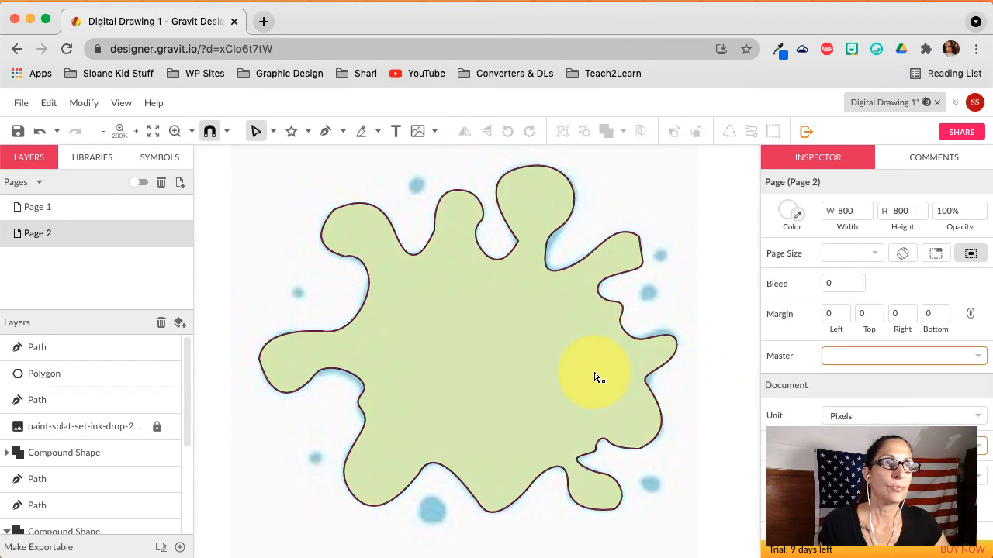
Convert the narrow top lobe's left anchor at X 551, Y 245 to a mirrored joint and lower it slightly to smooth the curve.
{"action": "left_click", "coordinate": [469, 353]}
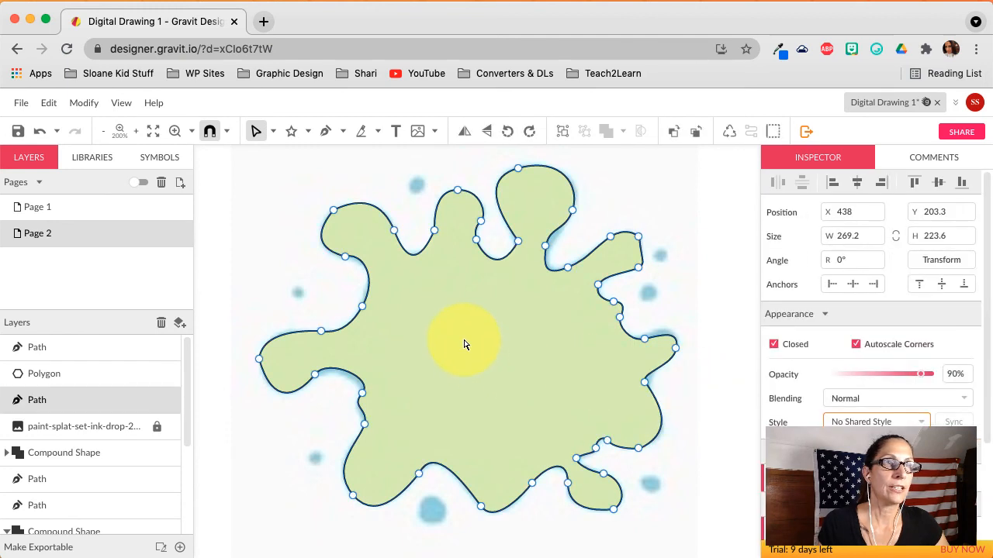
{"action": "left_click", "coordinate": [434, 230]}
{"action": "left_click", "coordinate": [879, 370]}
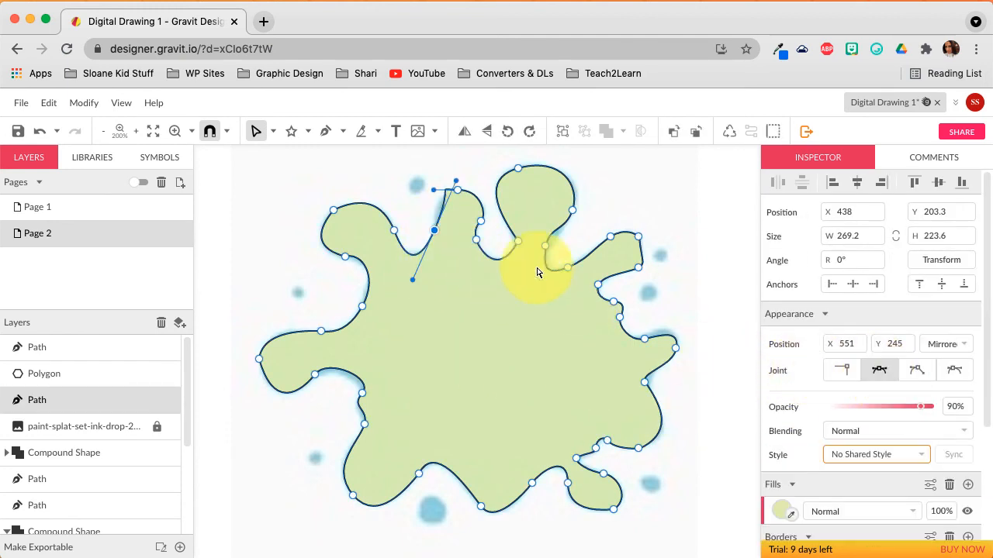
{"action": "left_click_drag", "start_coordinate": [435, 227], "coordinate": [428, 244]}
{"action": "left_click", "coordinate": [714, 385]}
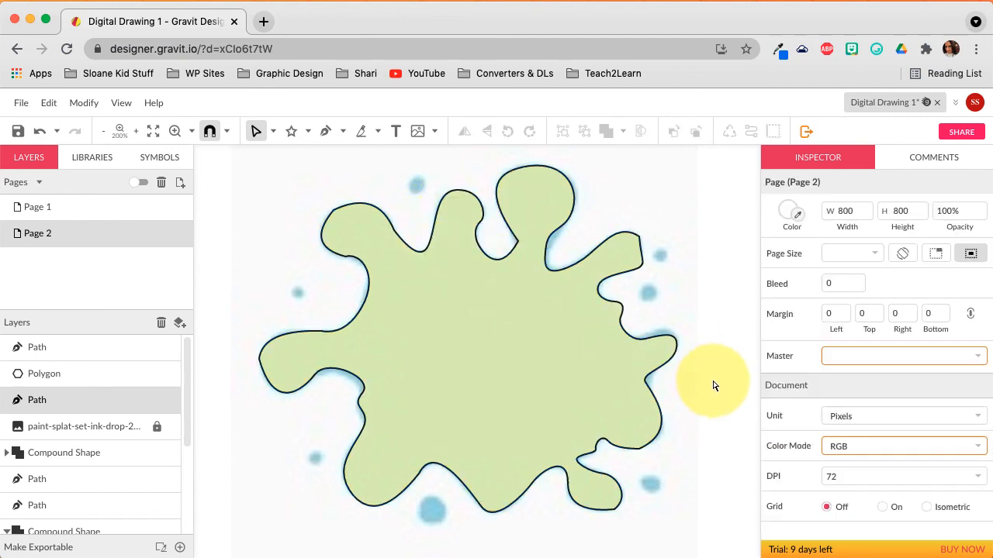
Subselect the anchor at X 605, Y 252 on the left side of the large top lobe's neck.
{"action": "left_click", "coordinate": [517, 242]}
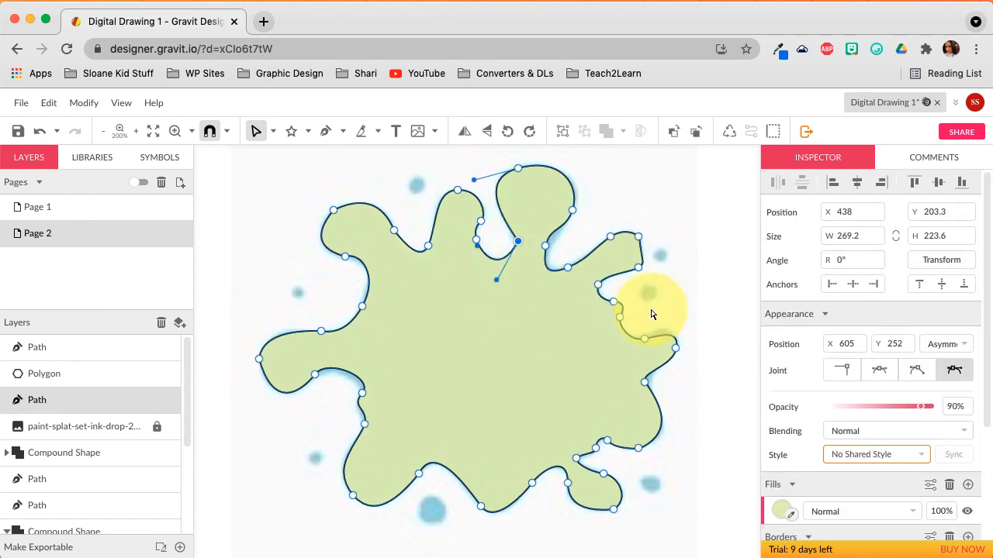